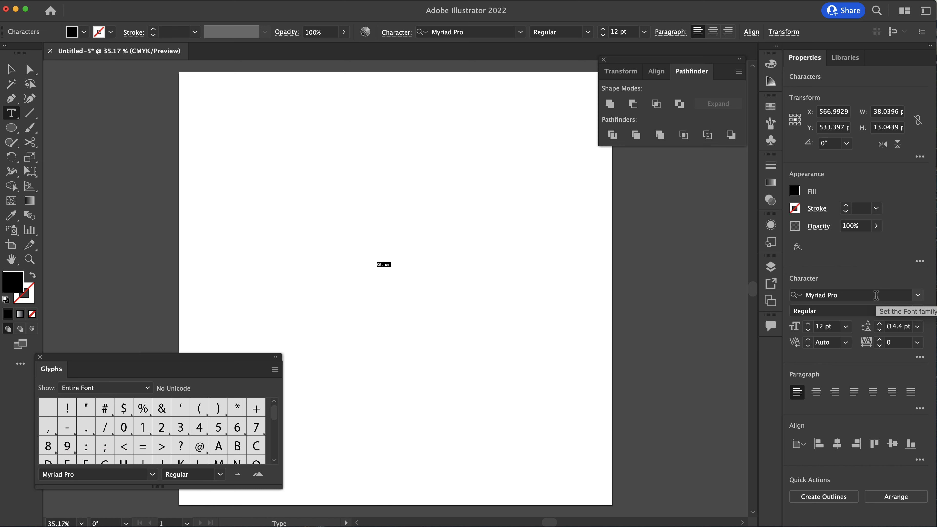
Step: Set the "Kitchen" text in Blenda Script Regular at a size of 156 pt
left_click(876, 295)
type("ble")
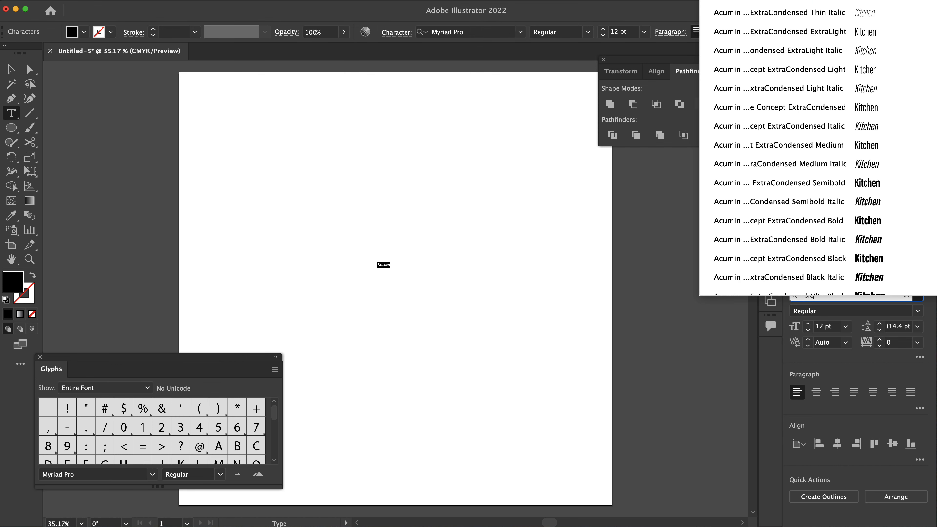
key("Return")
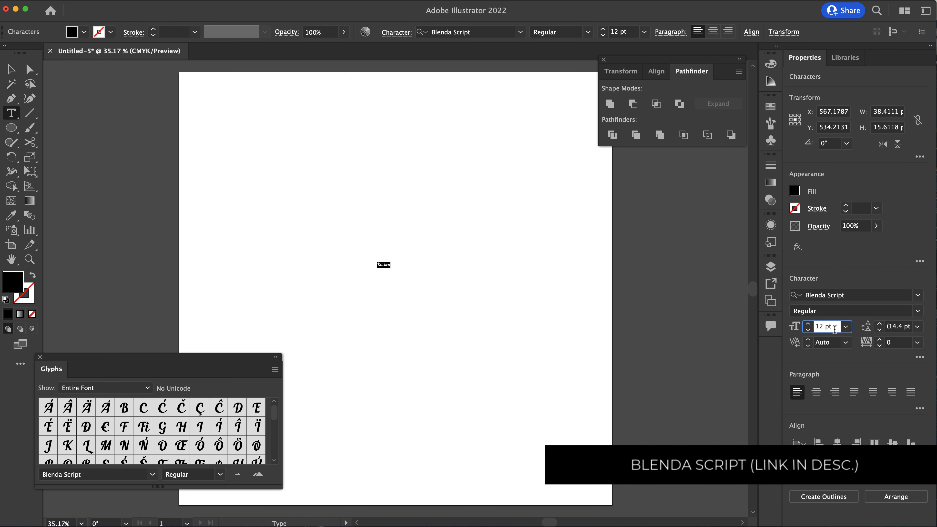
left_click_drag(834, 329, 806, 328)
type("156")
key("Return")
Step: Move the "Kitchen" text toward the middle and centre it horizontally and vertically on the artboard
left_click(12, 69)
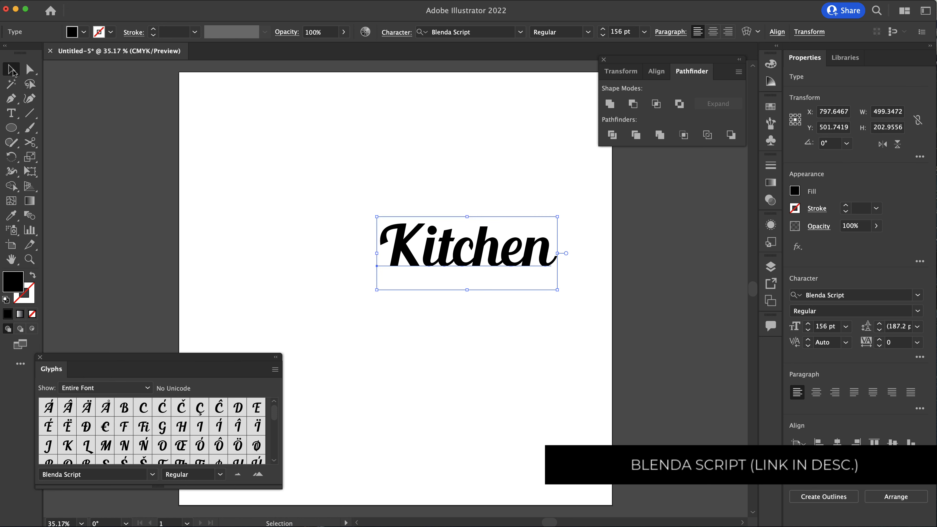
left_click_drag(461, 247, 404, 266)
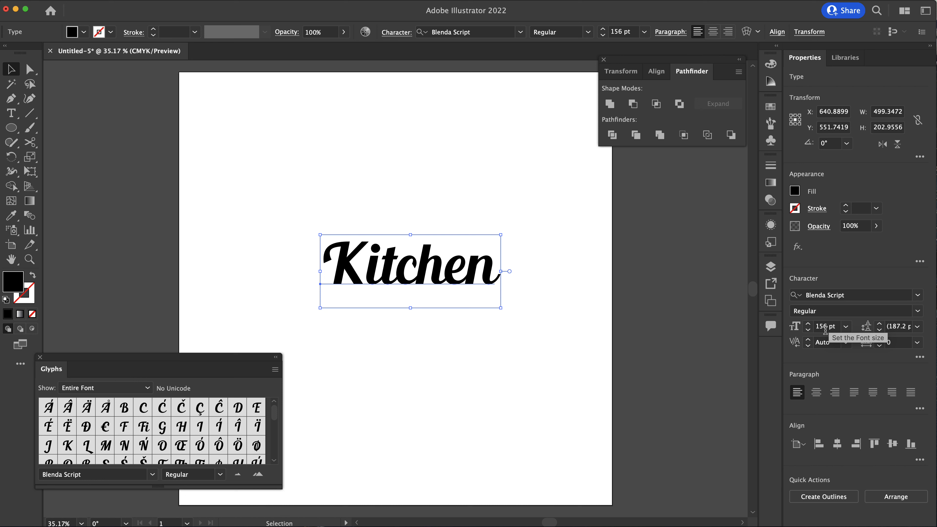
left_click(837, 444)
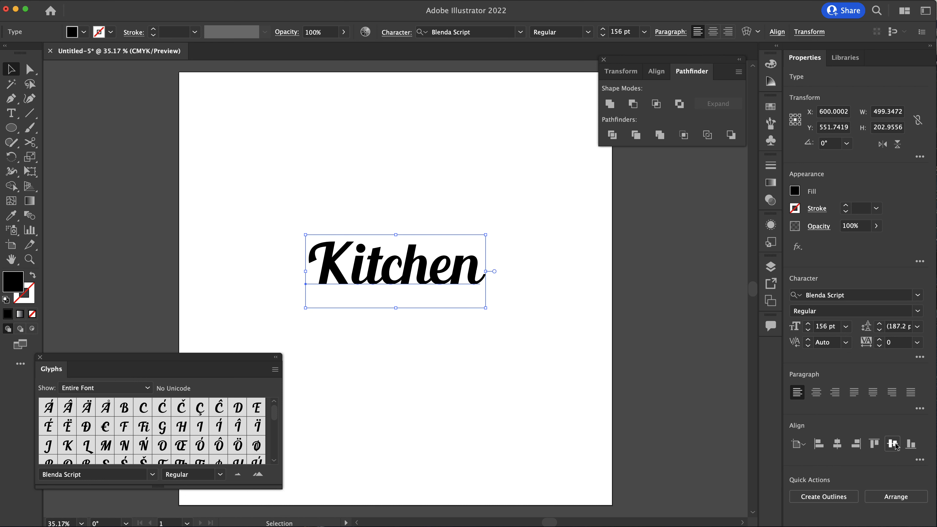
left_click(895, 445)
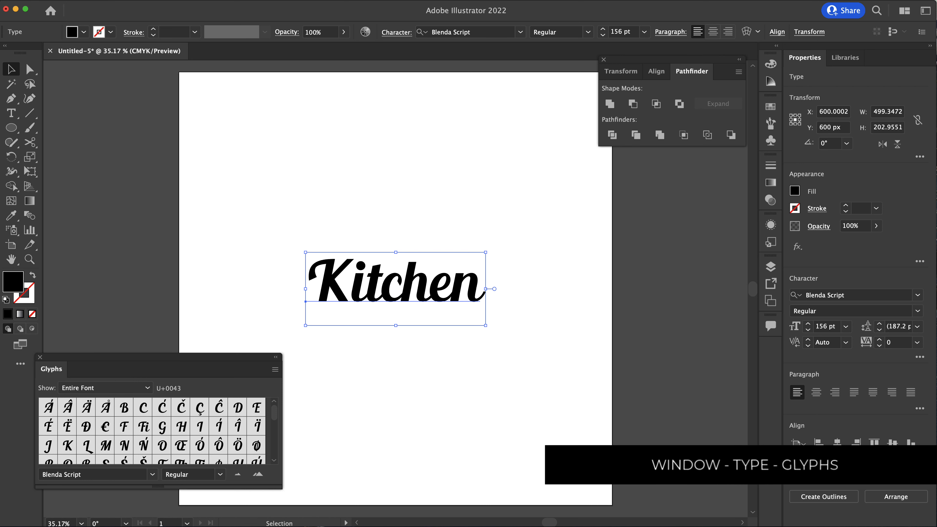
left_click(251, 0)
mouse_move(369, 382)
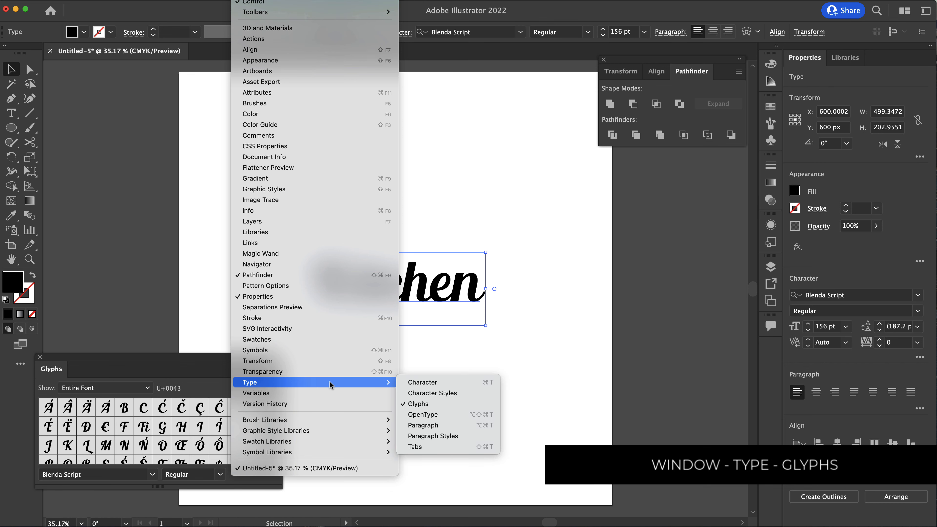
left_click(558, 354)
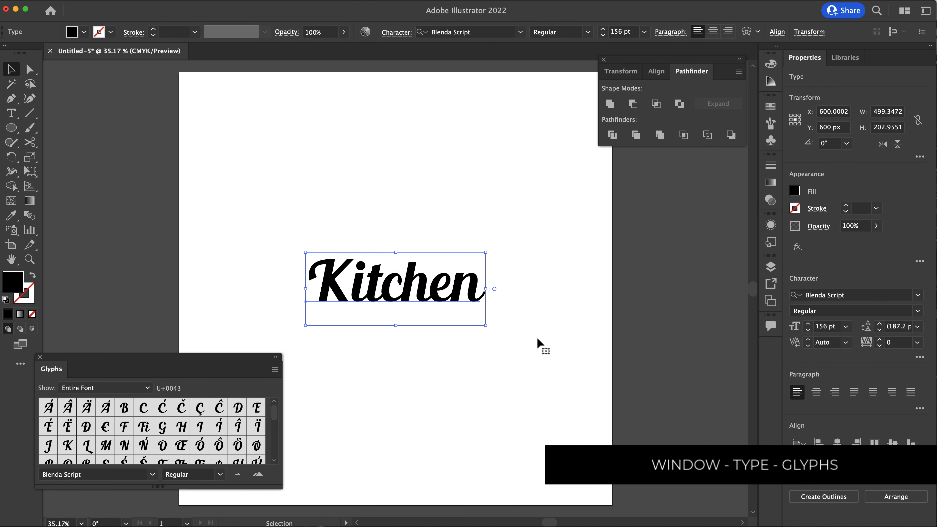
Step: Replace the final "n" of "Kitchen" with the stylistic alternate glyph whose long swash underlines the word
double_click(468, 288)
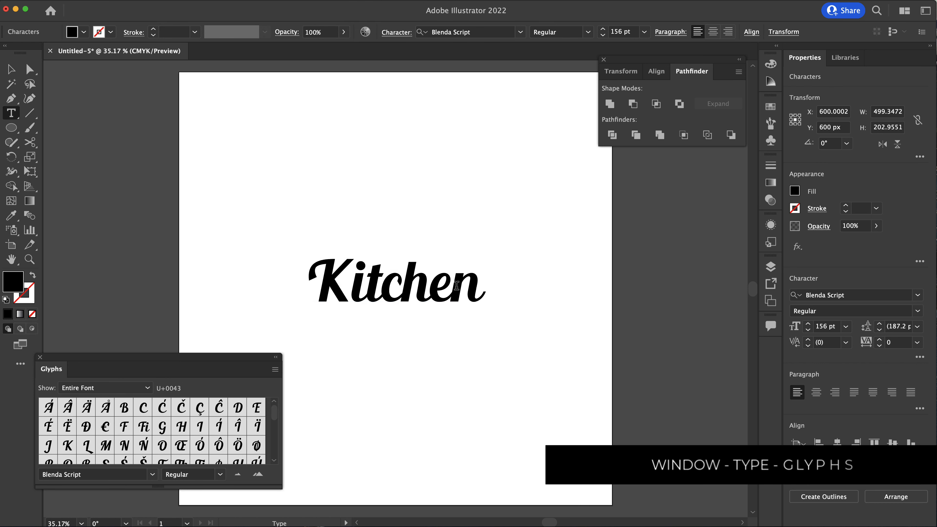
left_click_drag(450, 287, 476, 285)
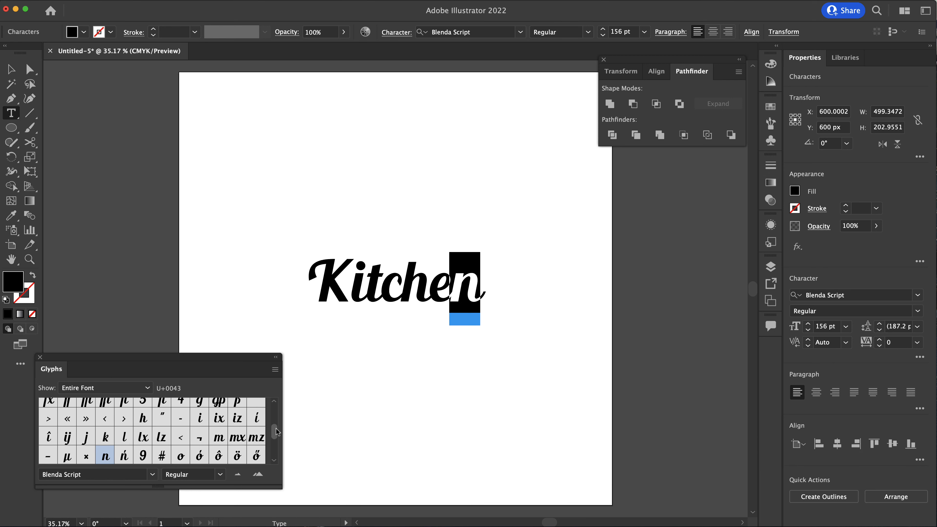
left_click_drag(276, 432, 277, 451)
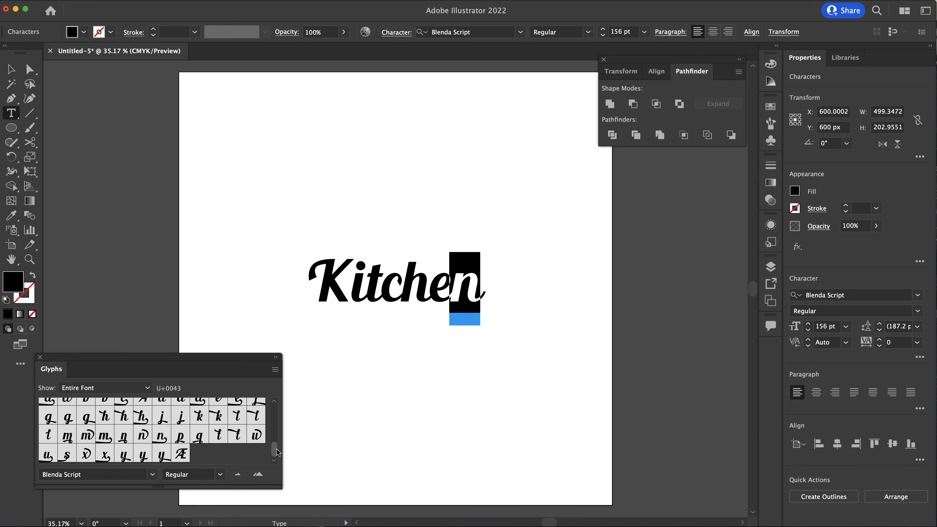
double_click(161, 436)
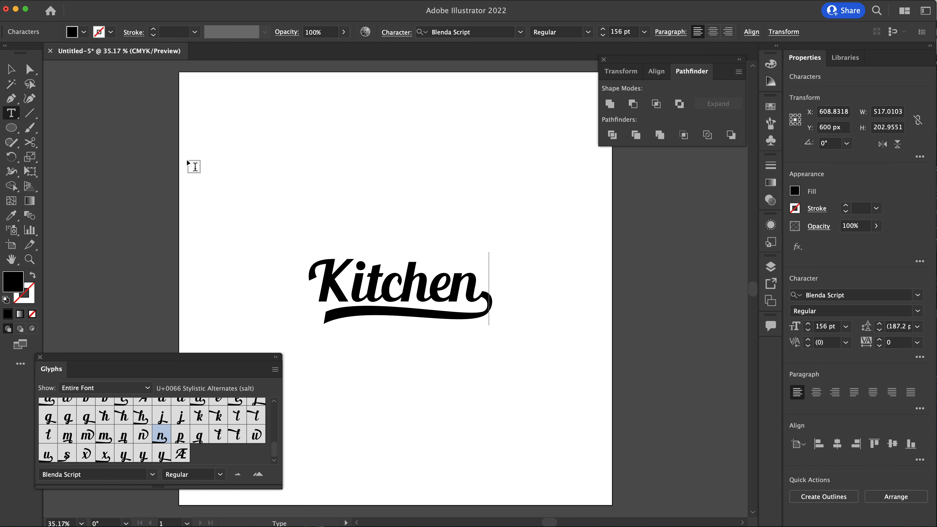
left_click(18, 74)
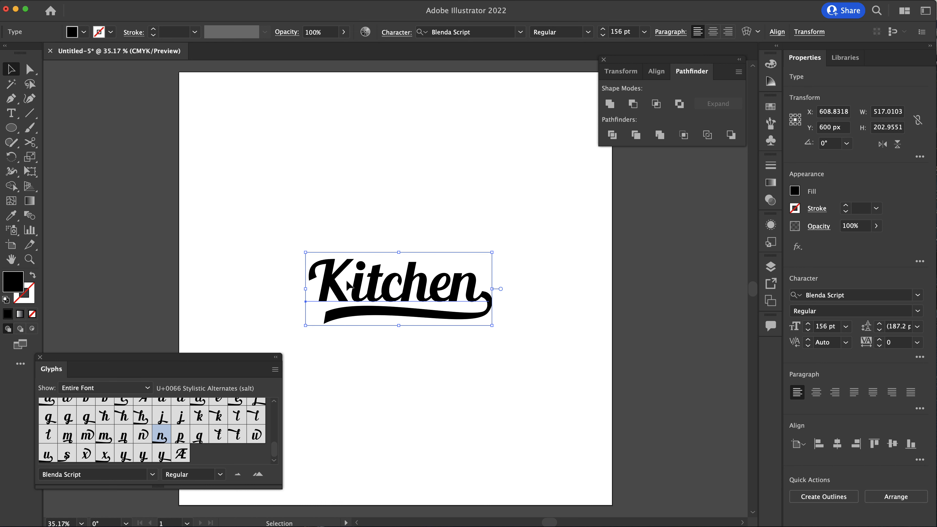
Step: Tighten the kerning between the "K" and "i" of "Kitchen" to -80
double_click(350, 290)
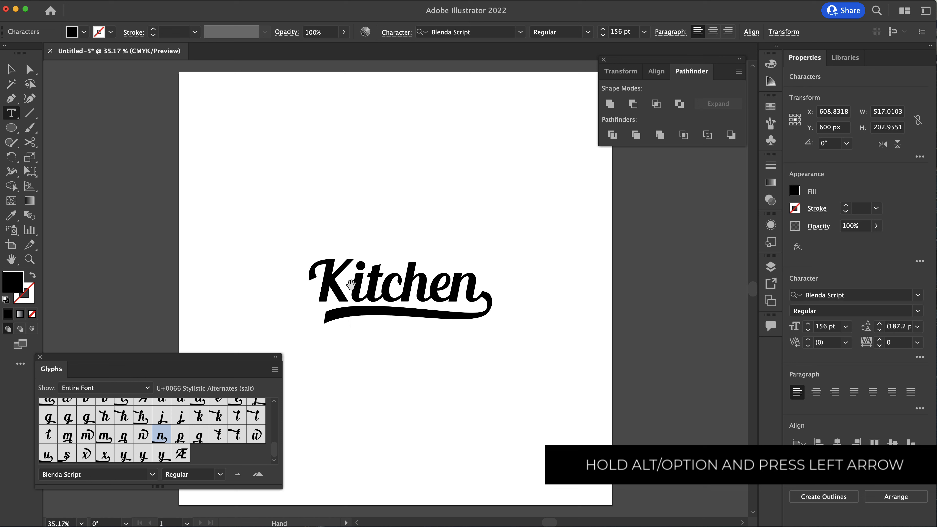
key("alt+Left")
key("alt+Left")
key("alt+Left")
key("alt+Left")
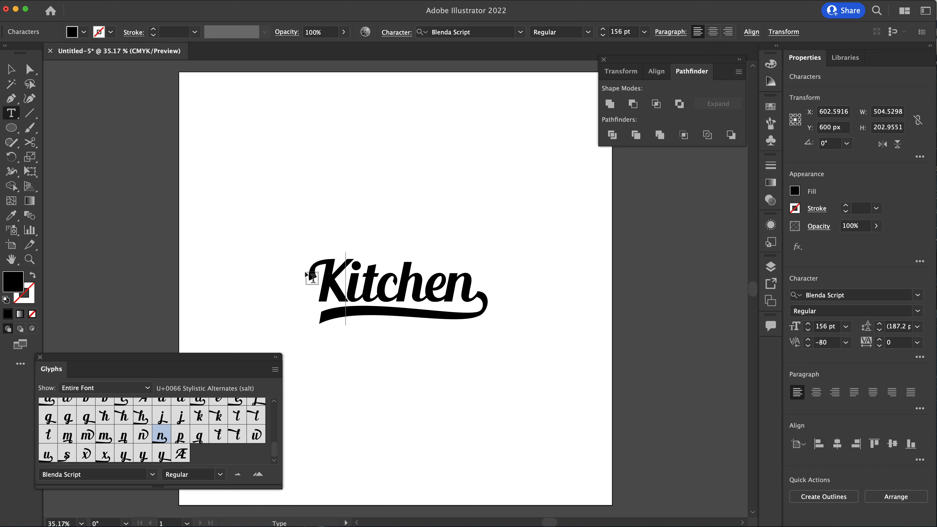
left_click(10, 69)
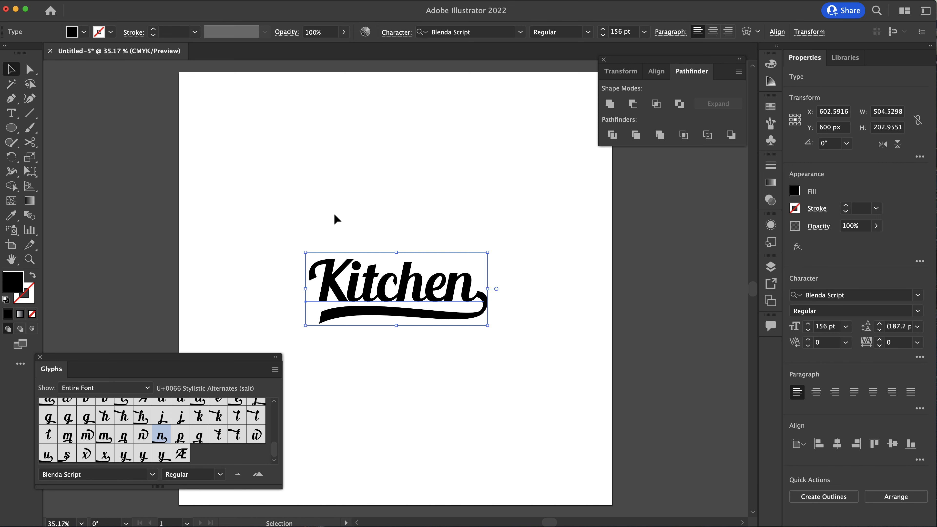
Step: Warp the "Kitchen" text with a horizontal Rise envelope at 20% bend and move it up to the artboard's vertical centre
left_click(747, 32)
left_click(733, 117)
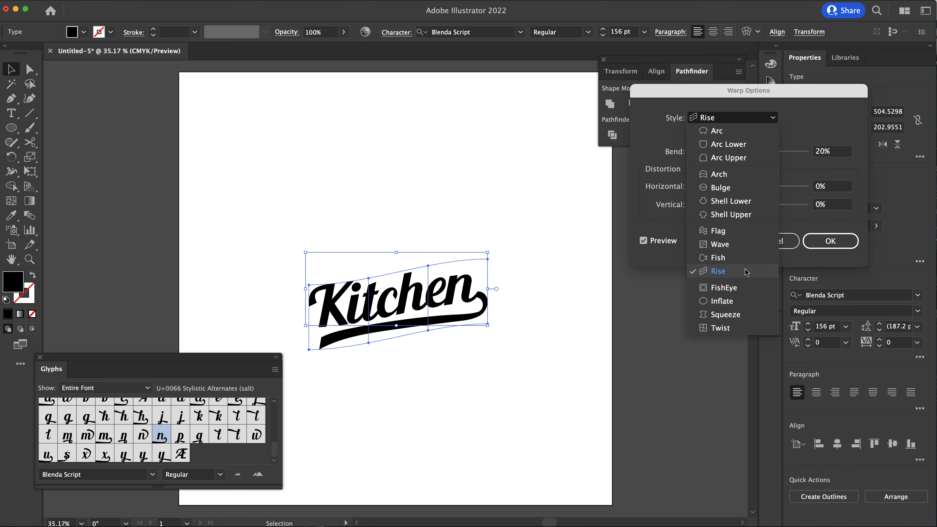
left_click(729, 273)
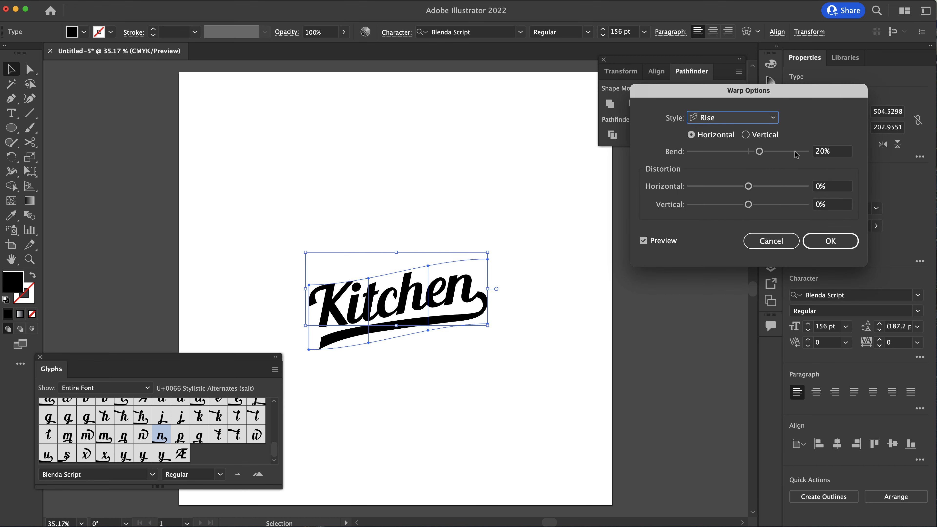
left_click(830, 240)
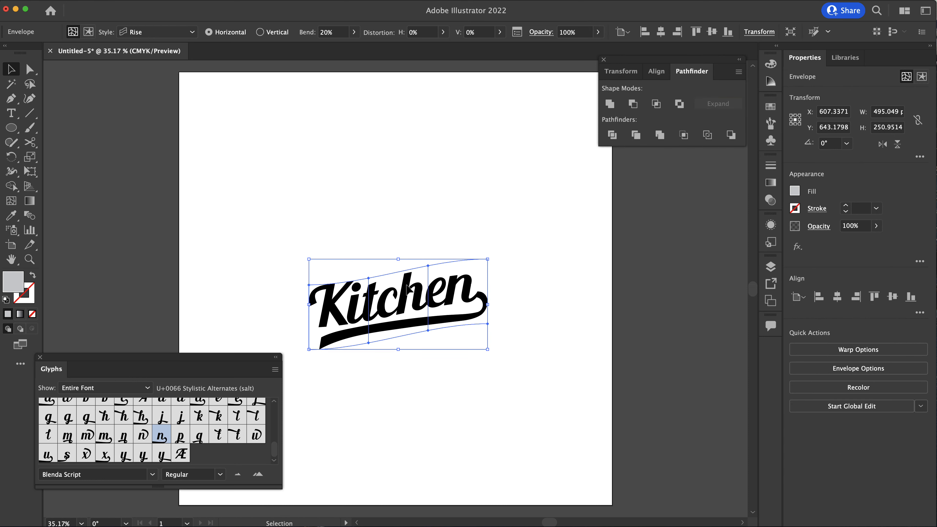
left_click_drag(407, 290, 407, 275)
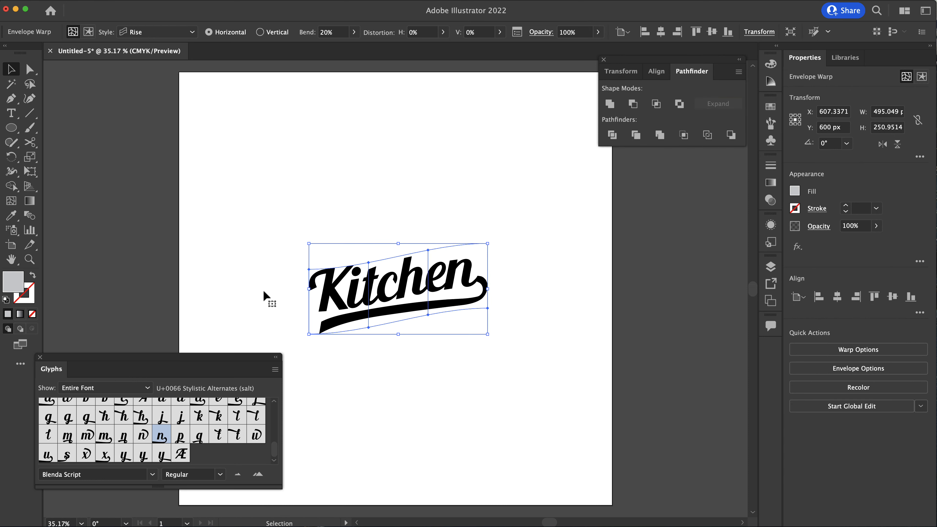
Step: Add a separate point text reading "Anthony's" above the "Kitchen" wordmark
left_click(11, 114)
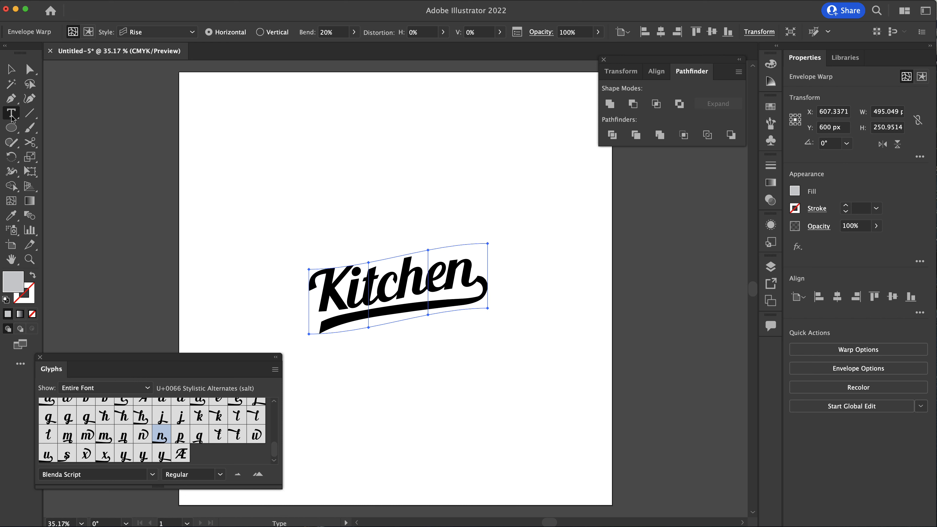
left_click(361, 216)
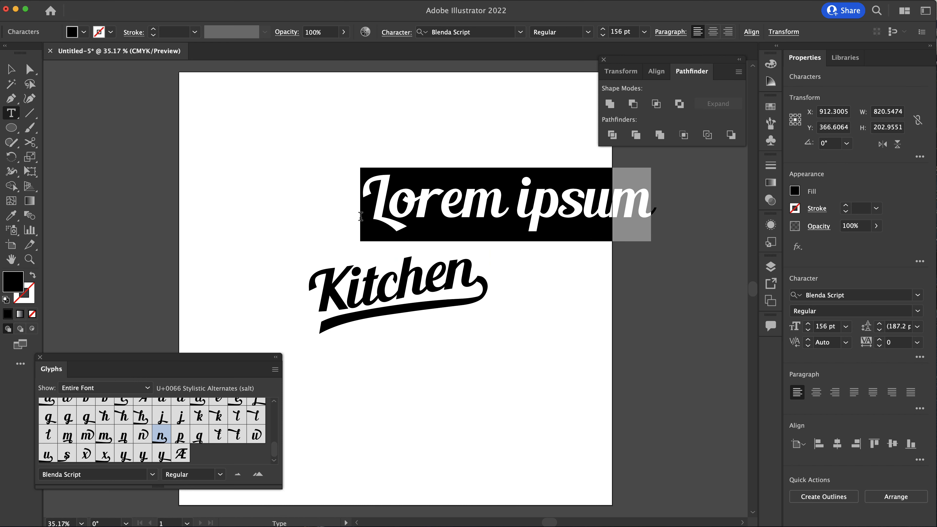
type("Anthony's")
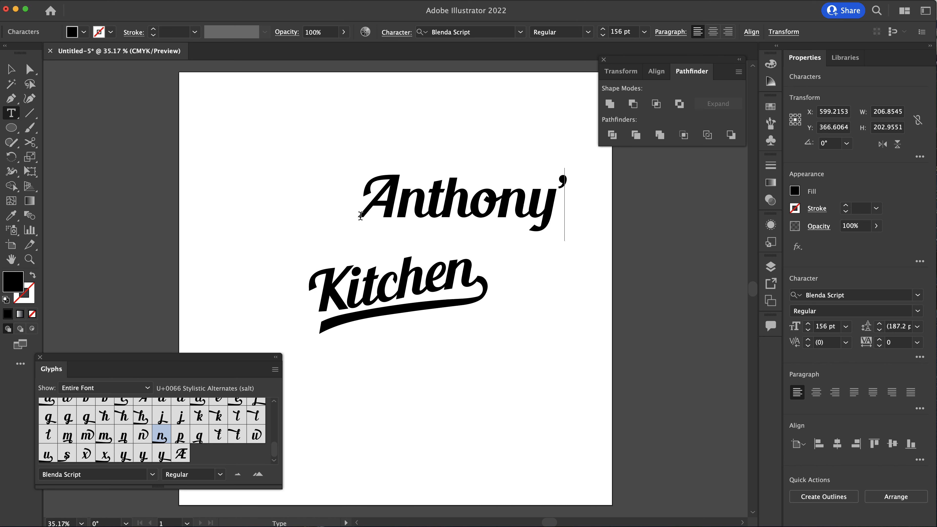
Step: Set the whole "Anthony's" text in Steinfeld DEMO Regular at a size of 60 pt
left_click_drag(362, 207, 587, 206)
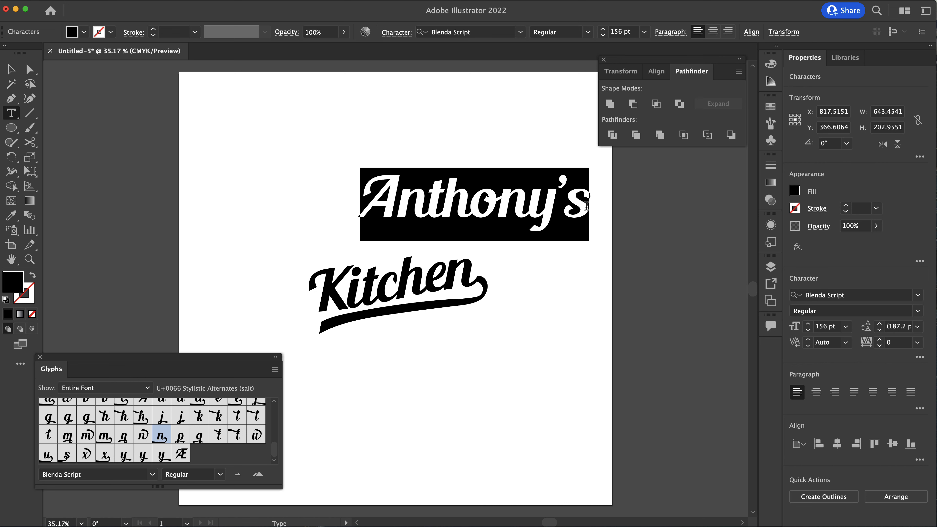
left_click(864, 297)
type("ste")
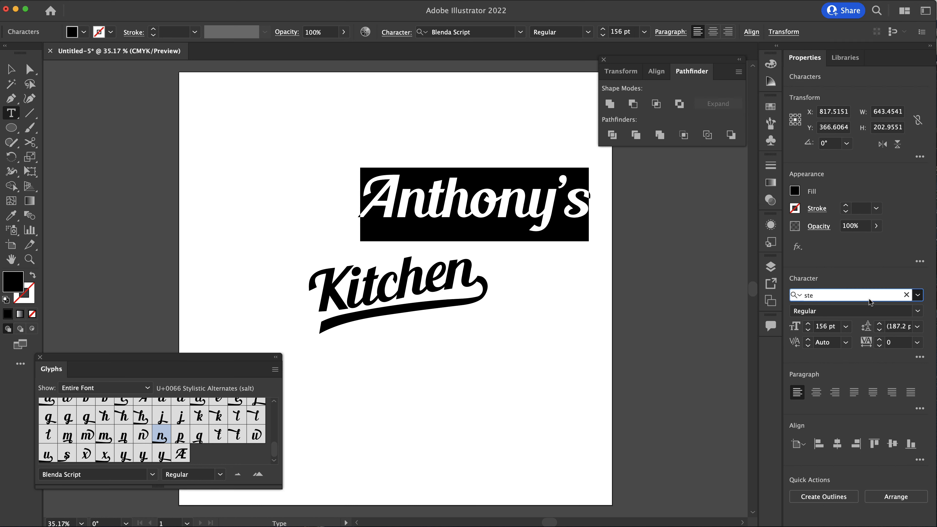
key("Return")
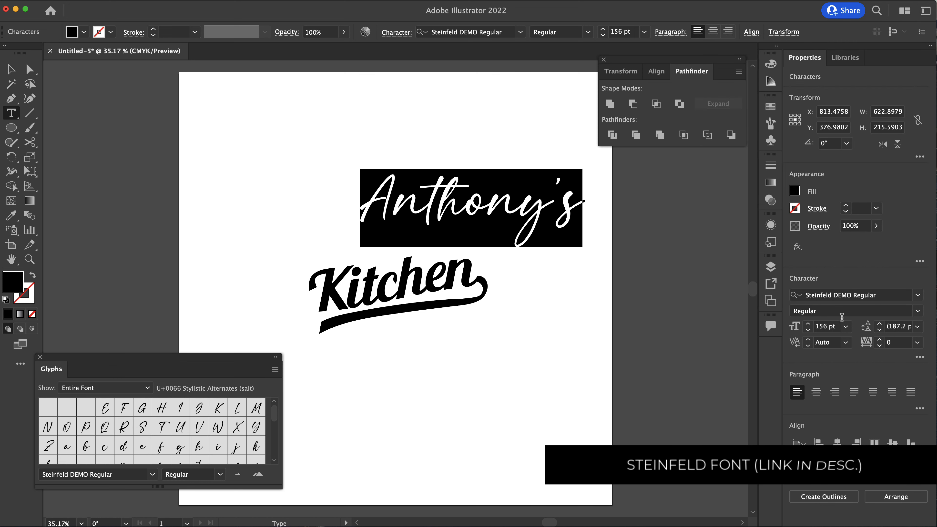
double_click(823, 327)
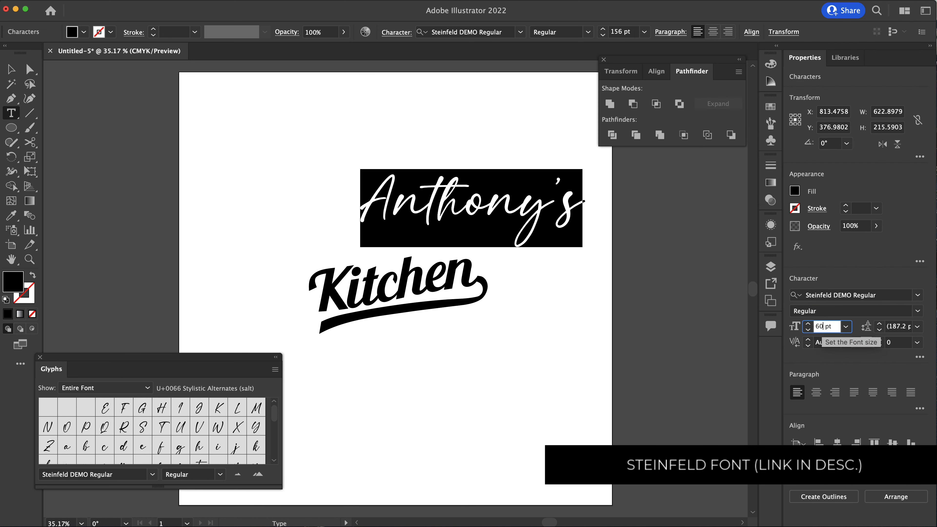
type("60")
key("Return")
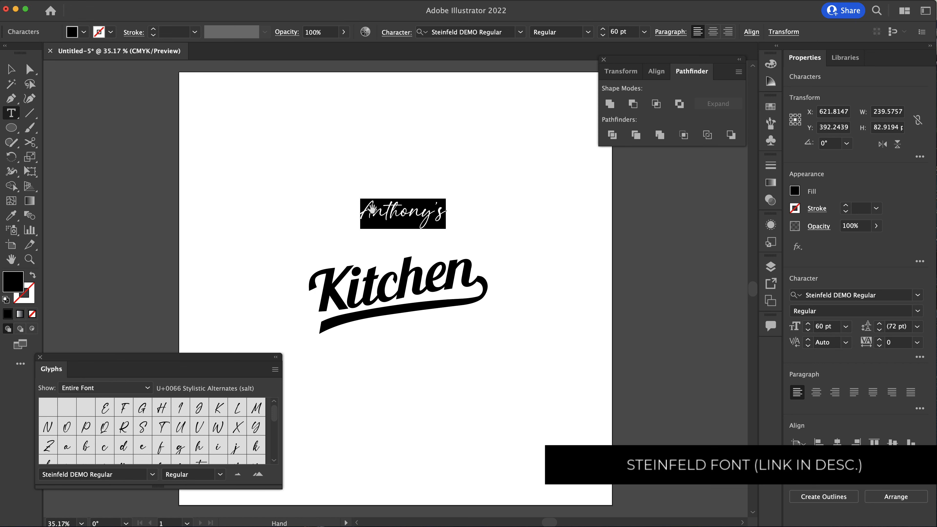
Step: Tighten the kerning between the "A" and "n" of "Anthony's" to -60
scroll(372, 209, "up", 4)
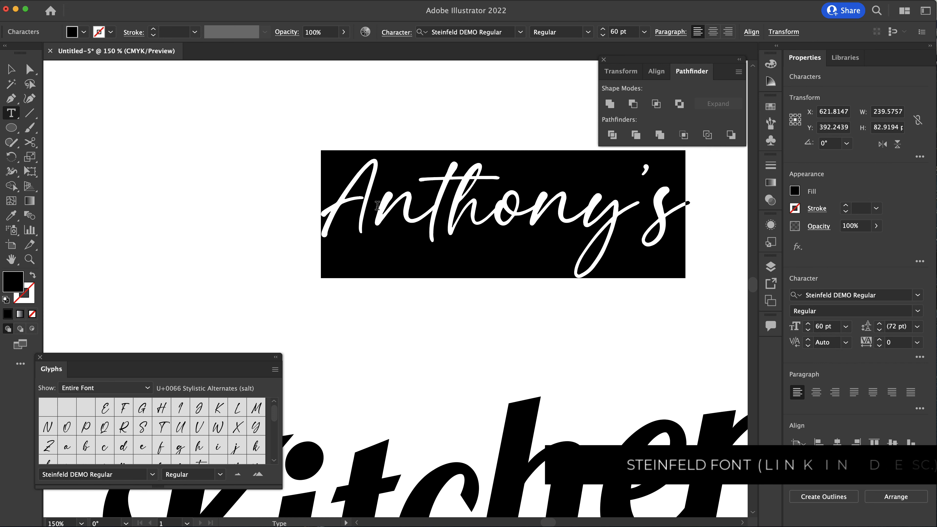
left_click(379, 205)
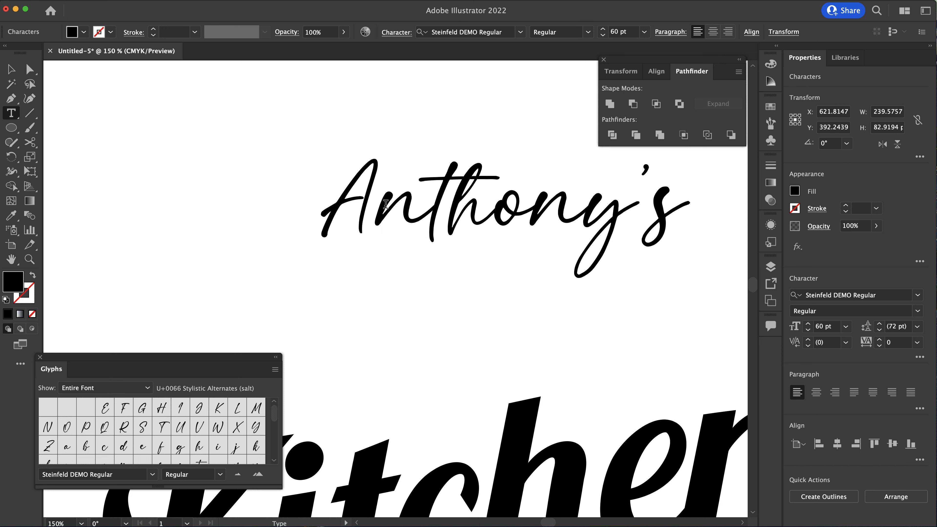
key("alt+Left")
key("alt+Left")
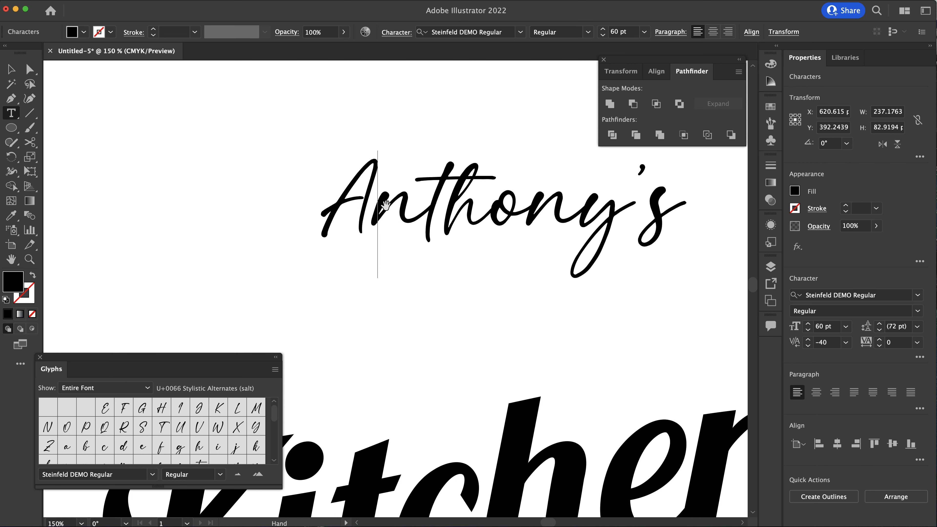
key("alt+Left")
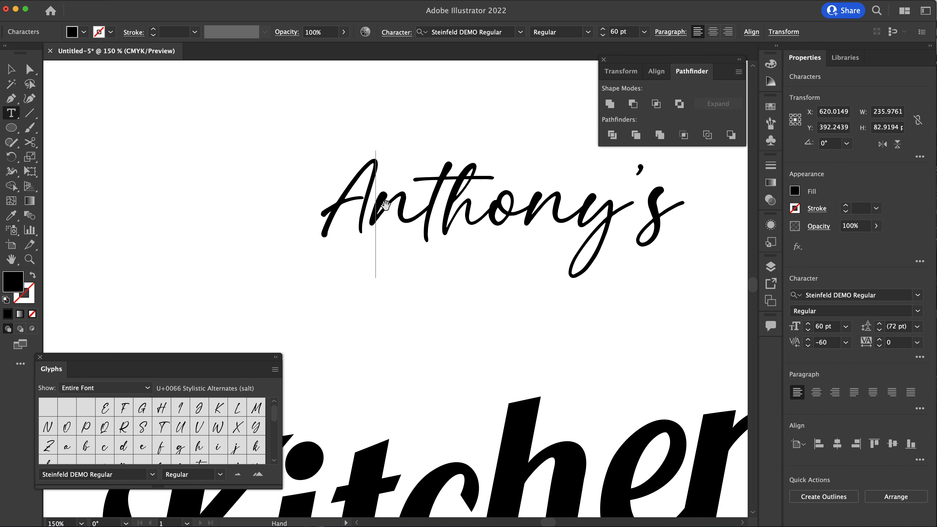
Step: Slightly tighten the kerning between the "h" and "o" of "Anthony's" by one increment
key("Right")
key("Right")
key("Right")
key("alt+Left")
Step: Tighten the kerning between the "y" and the apostrophe of "Anthony's" to -100 and finish editing the text
key("Right")
key("Right")
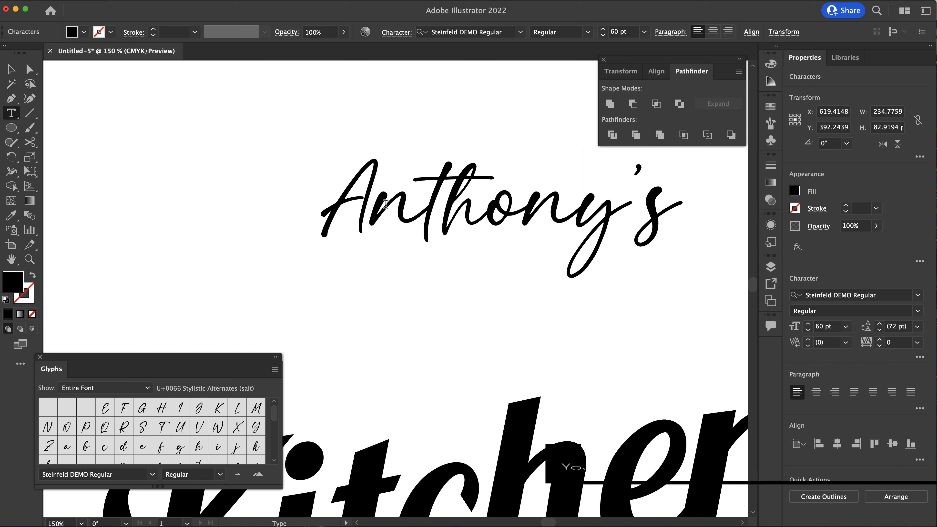
key("Right")
key("alt+Left")
key("alt+Left")
key("alt+Left")
key("alt+Left")
key("alt+Left")
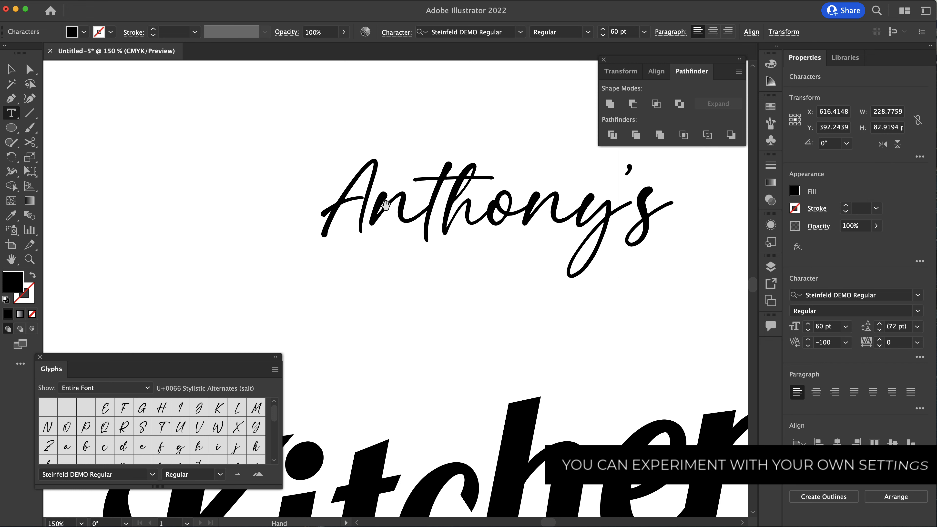
key("Escape")
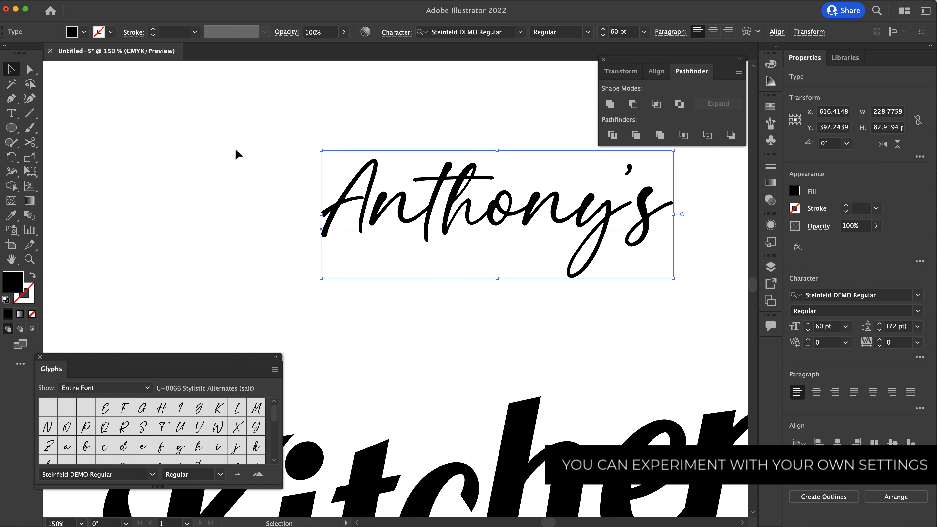
Step: Draw a circle about 562 px in diameter with the Ellipse tool, outward from the centre of the "Kitchen" envelope
scroll(235, 149, "down", 2)
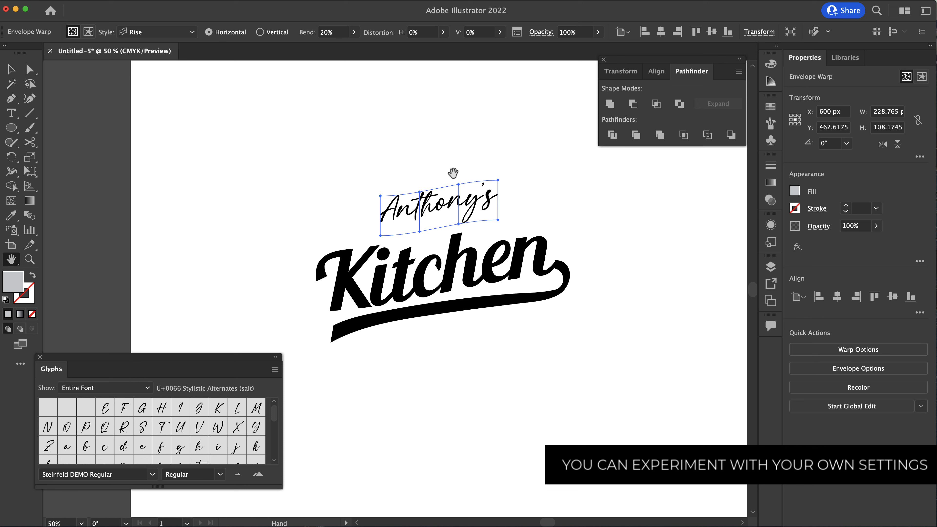
left_click(19, 128)
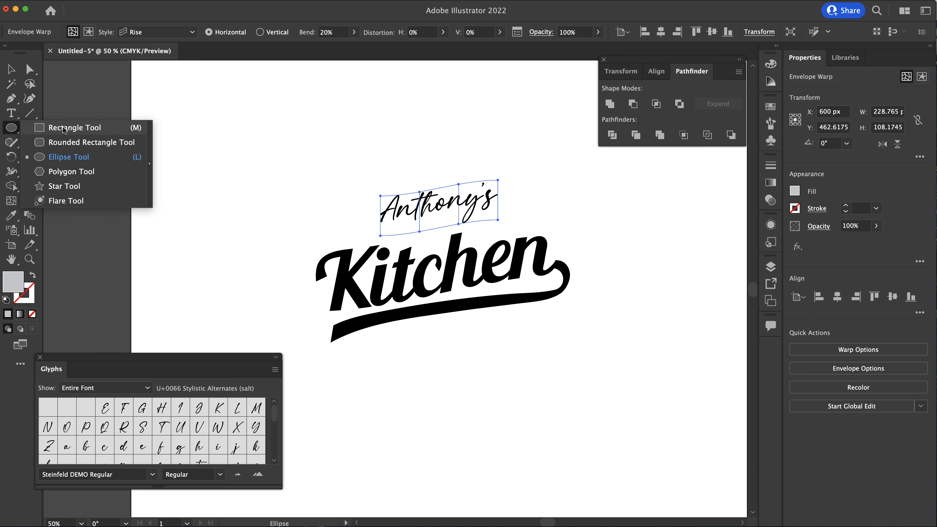
left_click(68, 157)
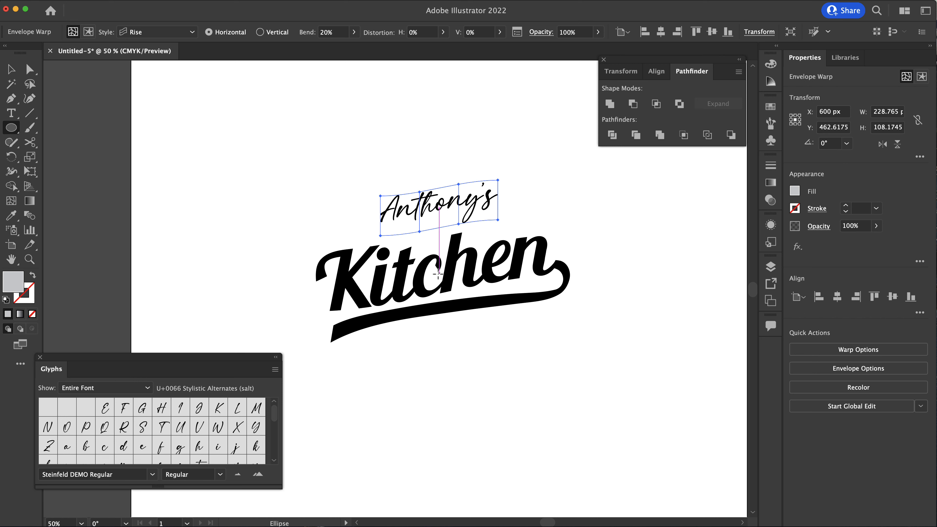
scroll(438, 273, "up", 2)
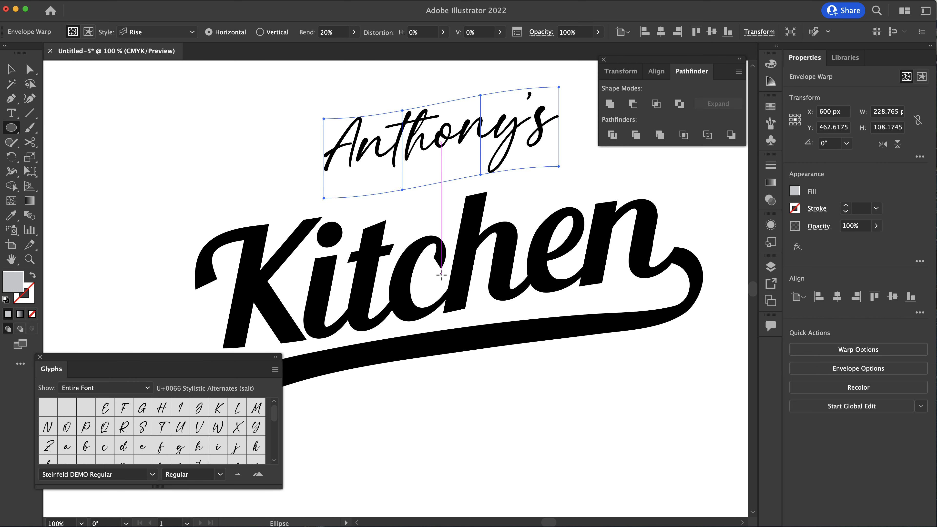
key("super+y")
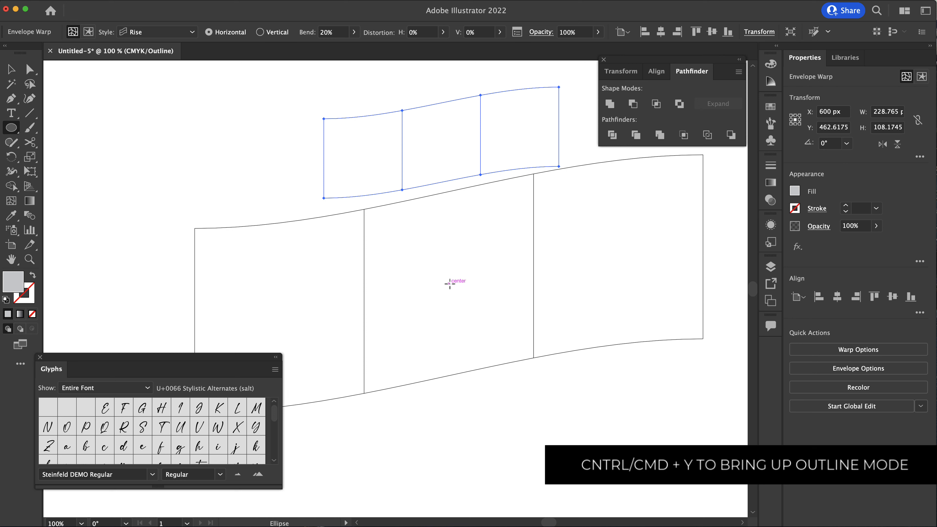
key("super")
key("super+y")
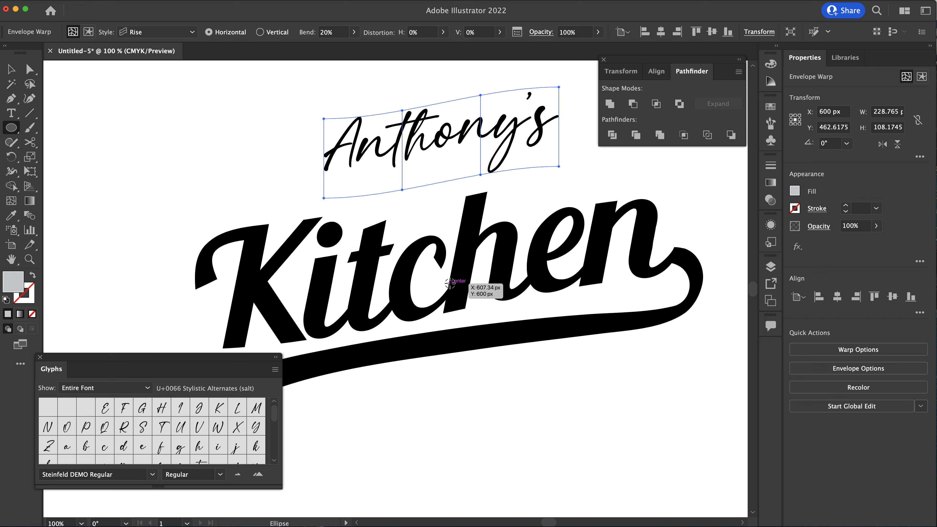
left_click_drag(448, 283, 595, 516)
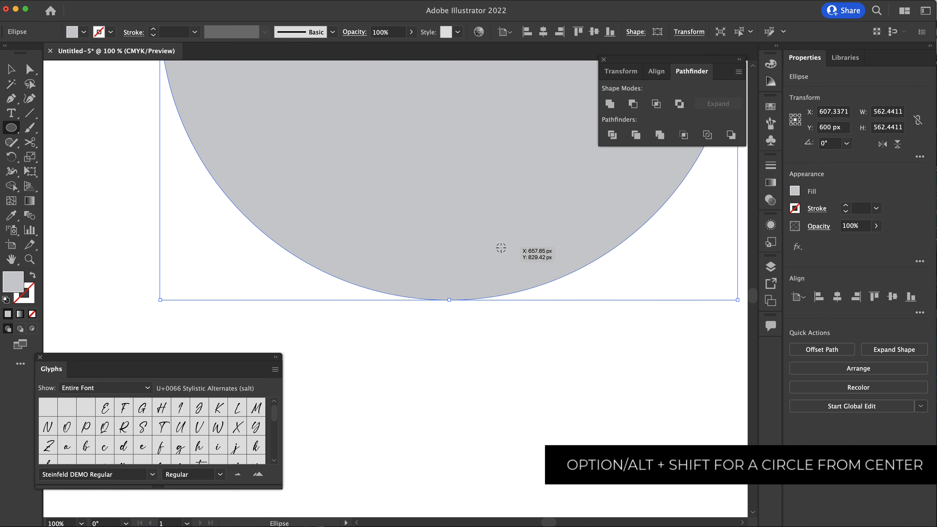
Step: Remove the circle's fill and give it a black stroke
scroll(486, 257, "up", 5)
scroll(507, 261, "down", 4)
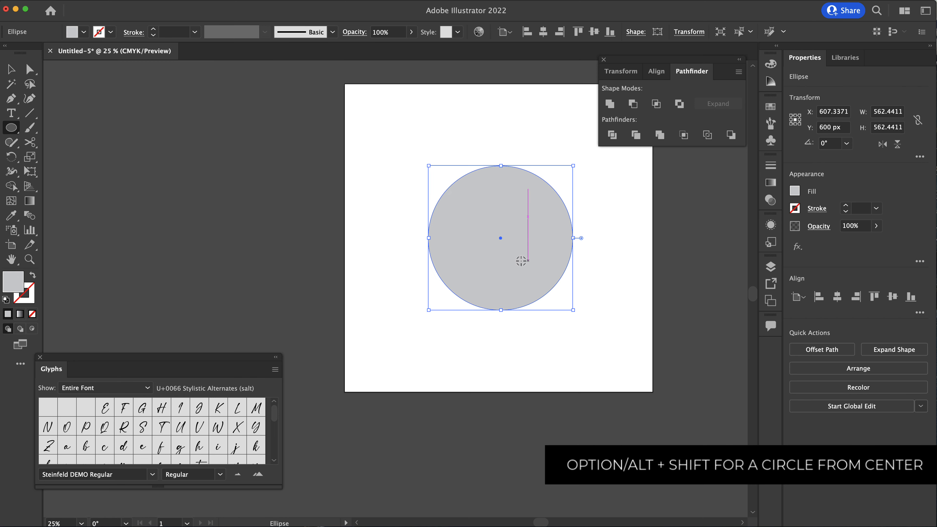
scroll(526, 261, "up", 2)
left_click(85, 32)
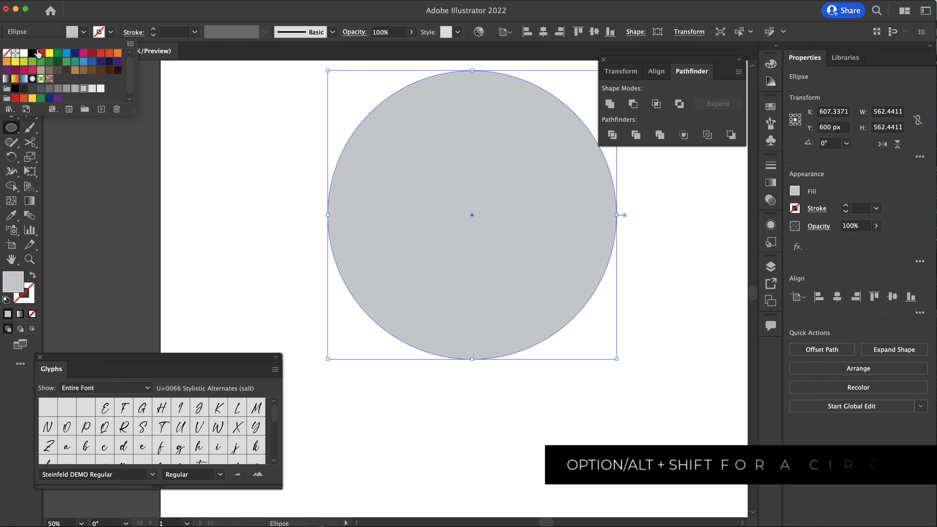
left_click(6, 53)
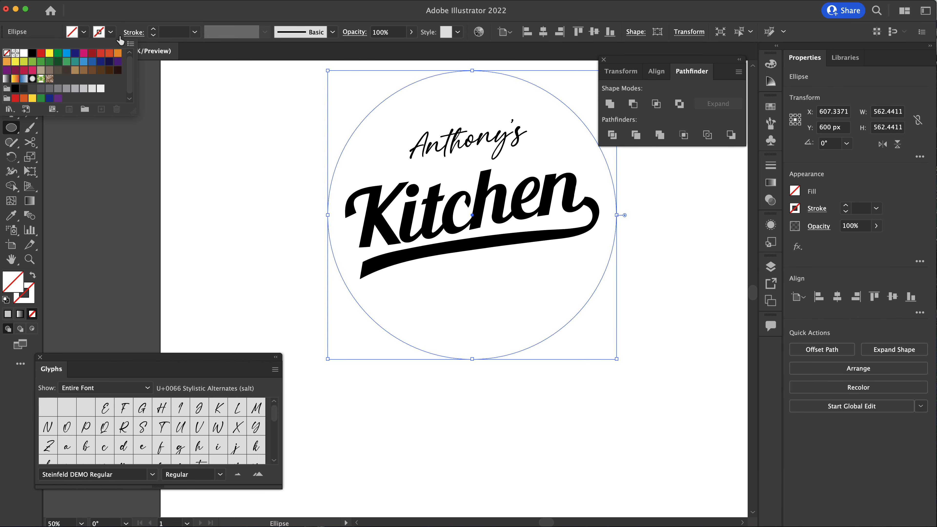
left_click(111, 32)
left_click(110, 31)
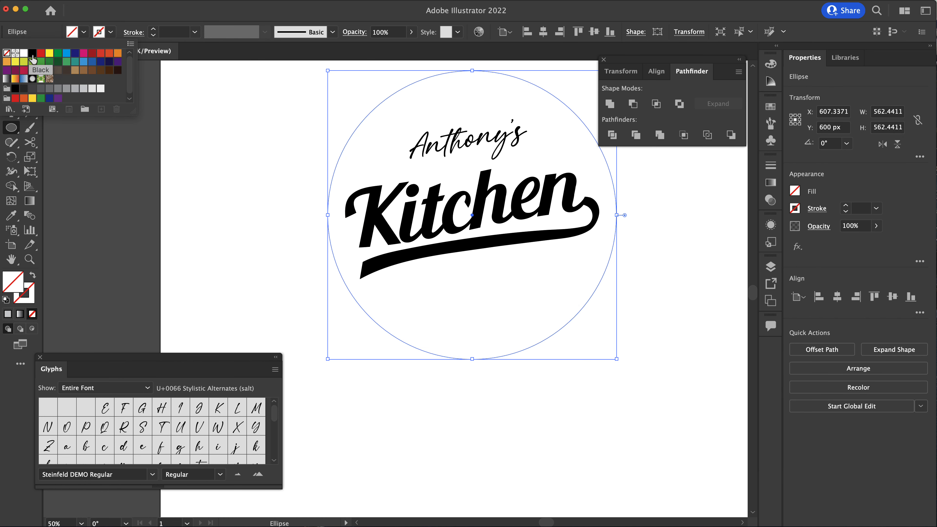
left_click(33, 60)
Step: Set the circle's stroke weight to 8 pt and shrink it around its centre to about 453 px in diameter
left_click(155, 29)
left_click(155, 29)
left_click(154, 29)
left_click(154, 29)
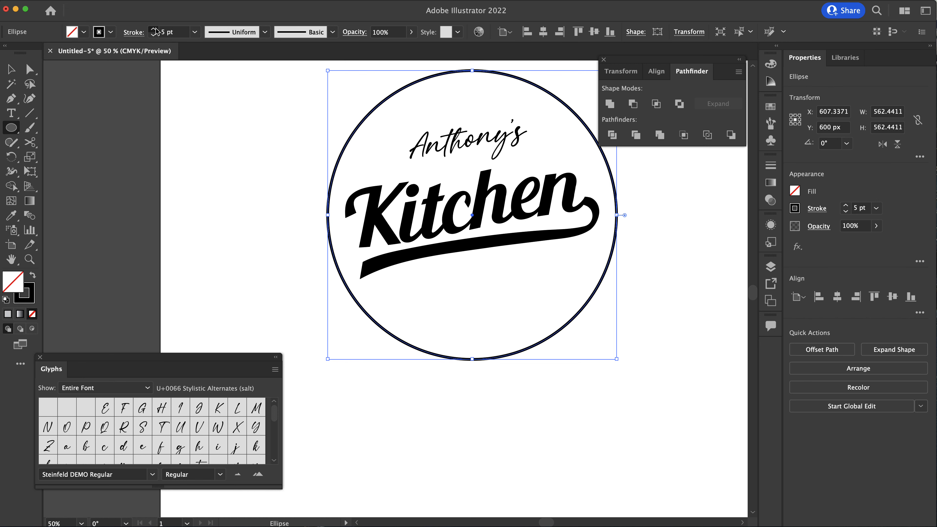
left_click(155, 29)
left_click(154, 29)
left_click(154, 29)
left_click(154, 29)
left_click(154, 29)
left_click(153, 35)
left_click(154, 35)
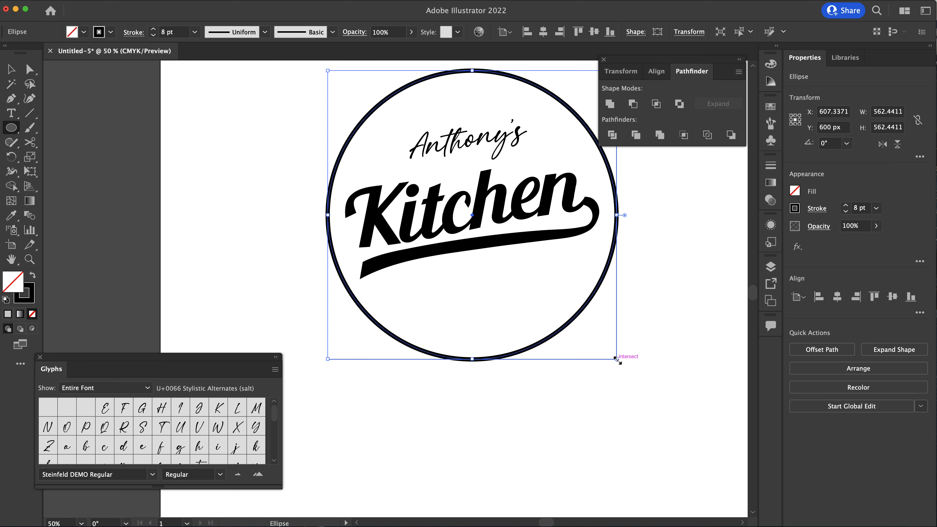
left_click_drag(616, 358, 597, 334)
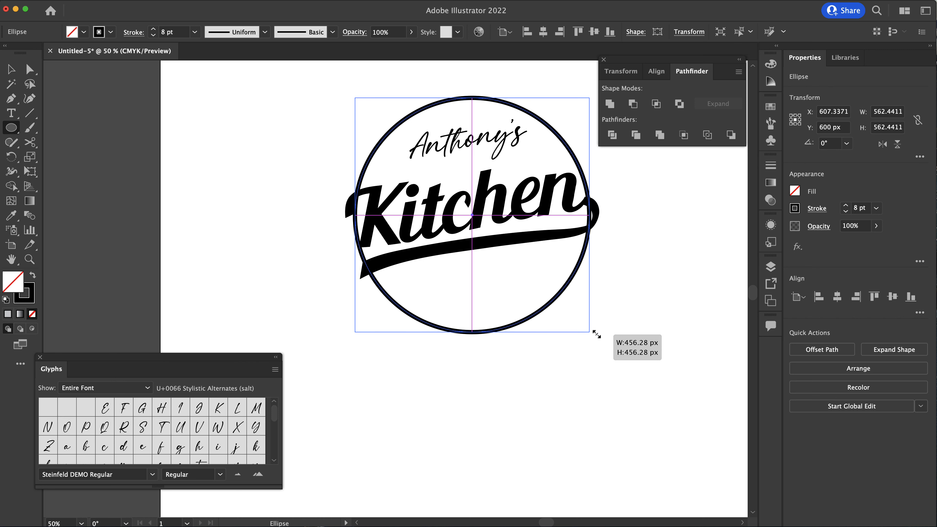
left_click_drag(596, 334, 596, 334)
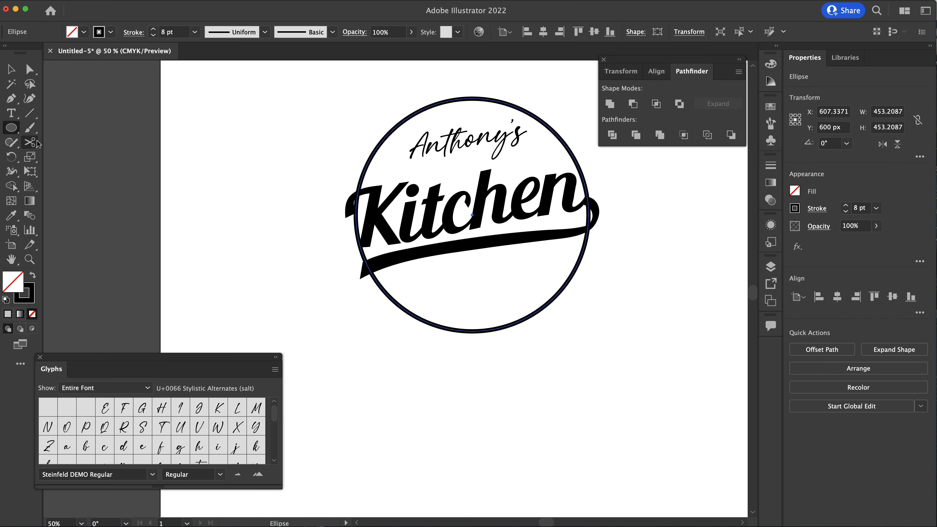
Step: Cut the circle with the Scissors tool at four points, just above and below "Kitchen" on both sides
left_click_drag(38, 143, 38, 143)
left_click(72, 158)
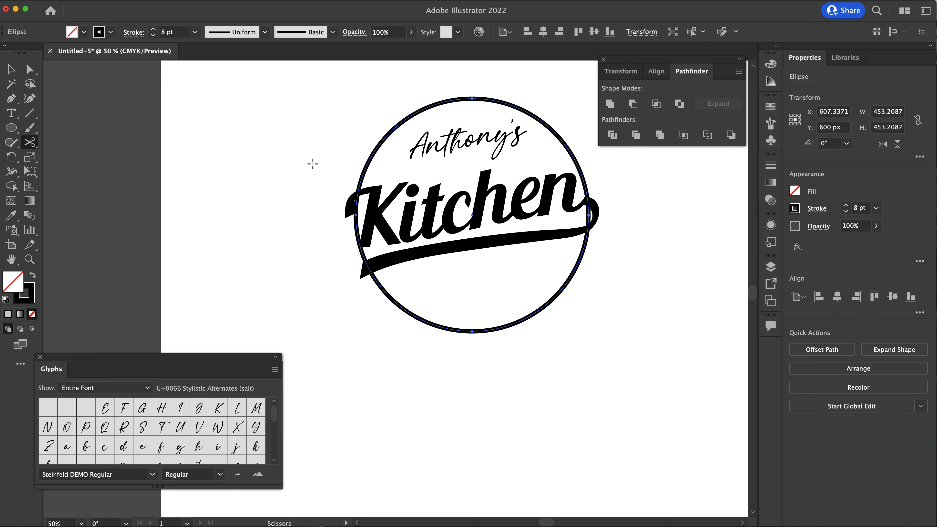
left_click(363, 174)
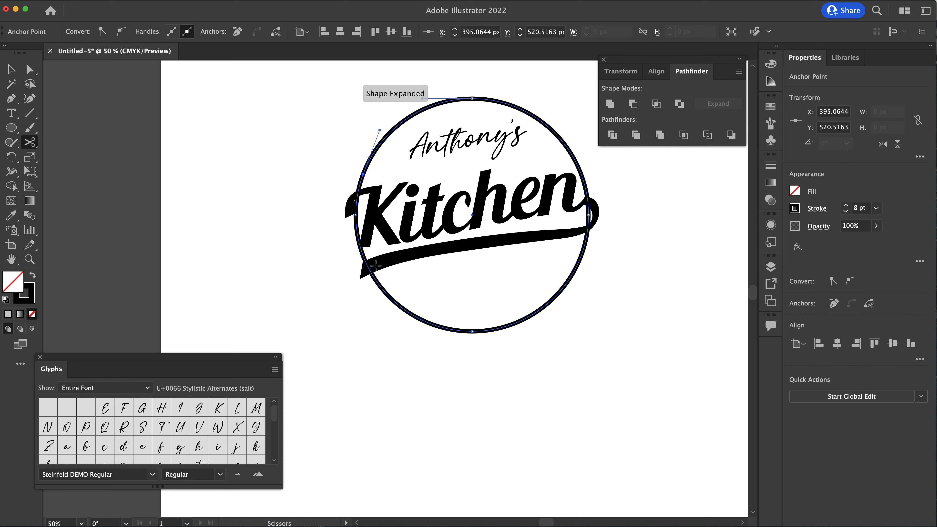
left_click(377, 280)
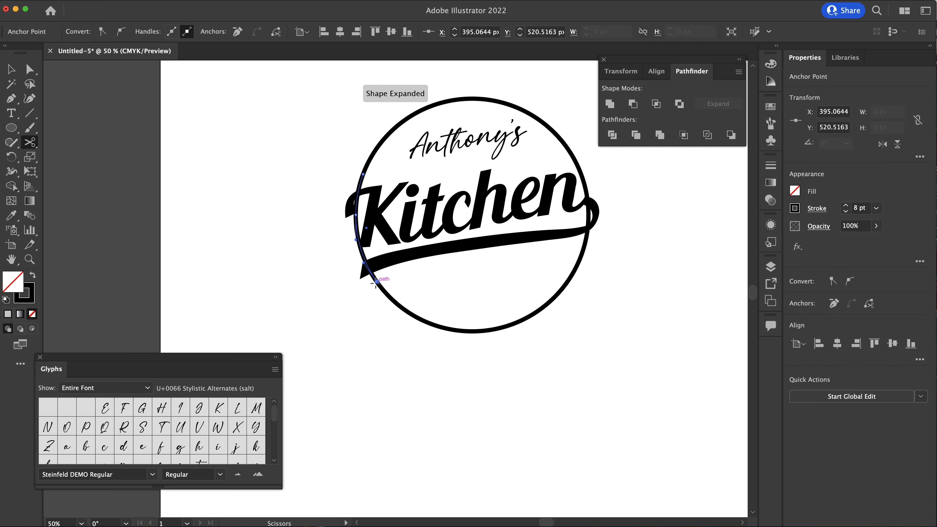
left_click(584, 246)
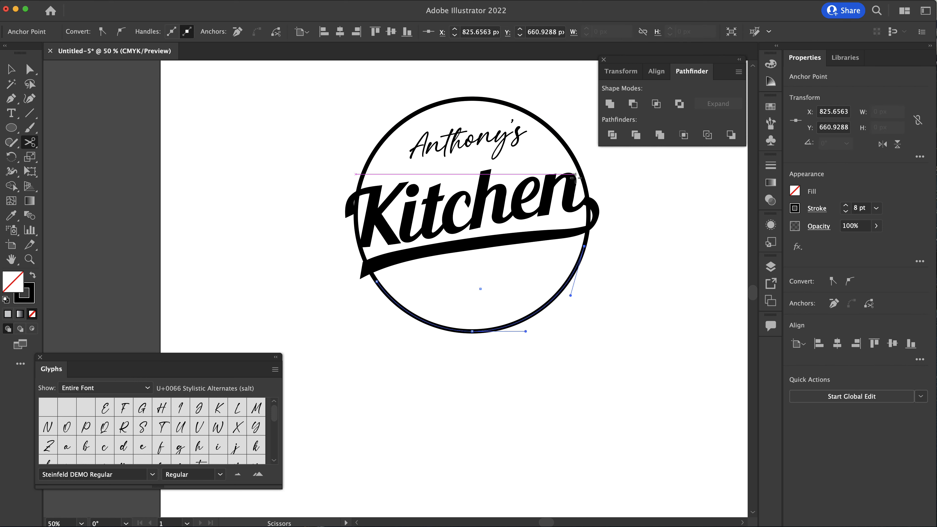
left_click(573, 158)
Step: Delete the two side segments of the circle that run through the "Kitchen" lettering
key("v")
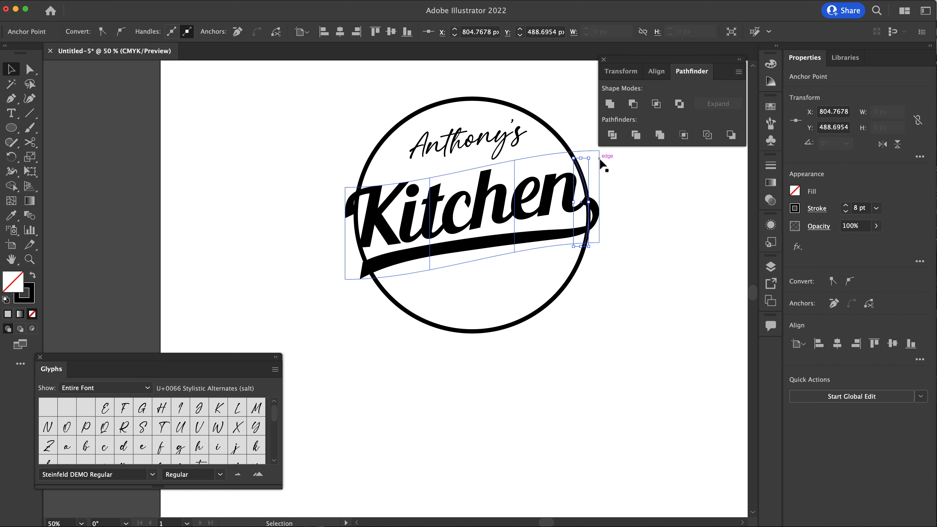
left_click(586, 178)
key("Delete")
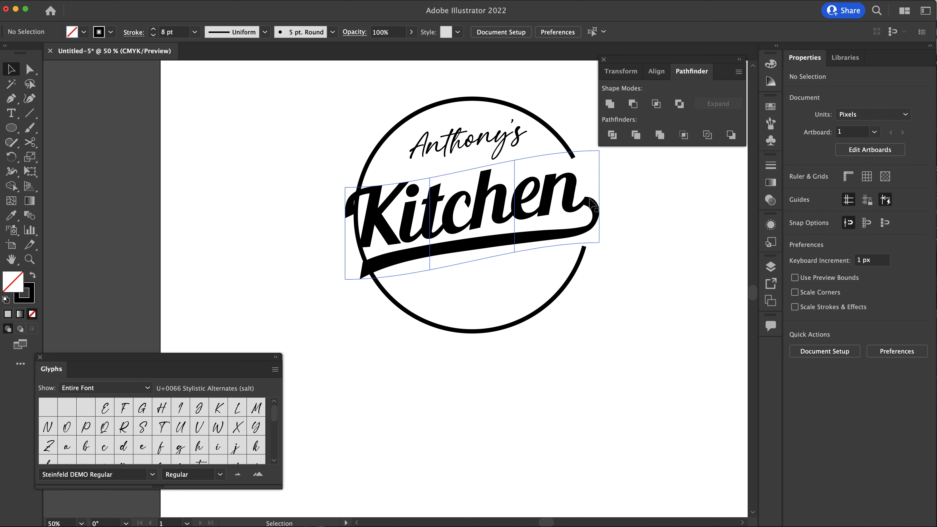
left_click(369, 181)
key("Delete")
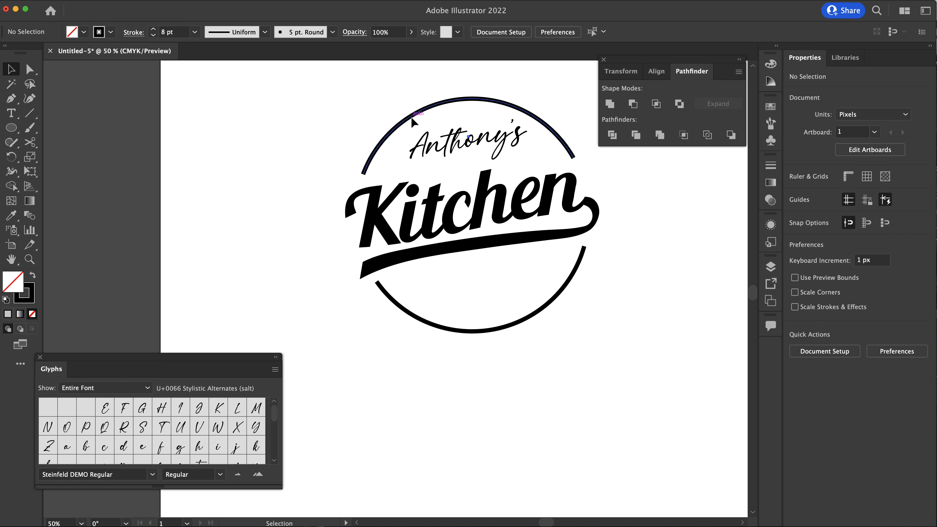
Step: Give the upper and lower arcs round stroke caps and deselect them
left_click(425, 105)
left_click(484, 331, "shift")
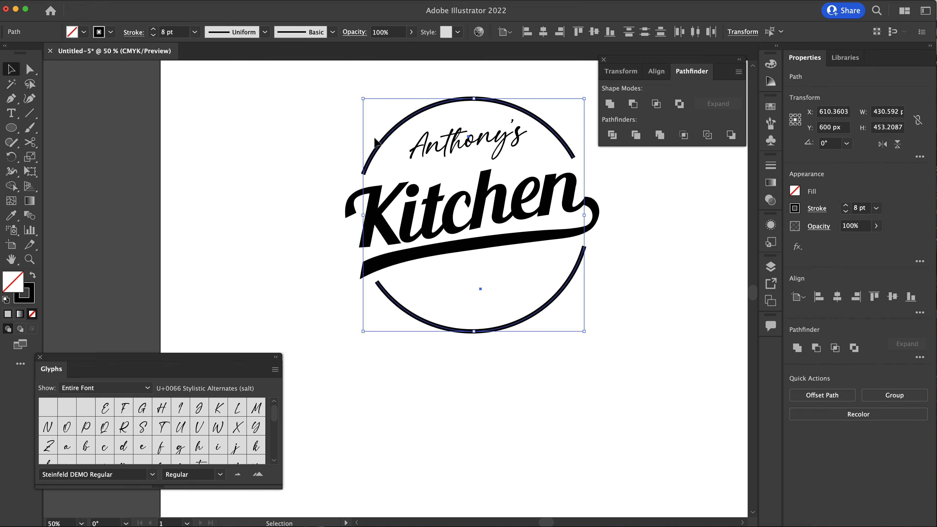
left_click(133, 33)
left_click(64, 63)
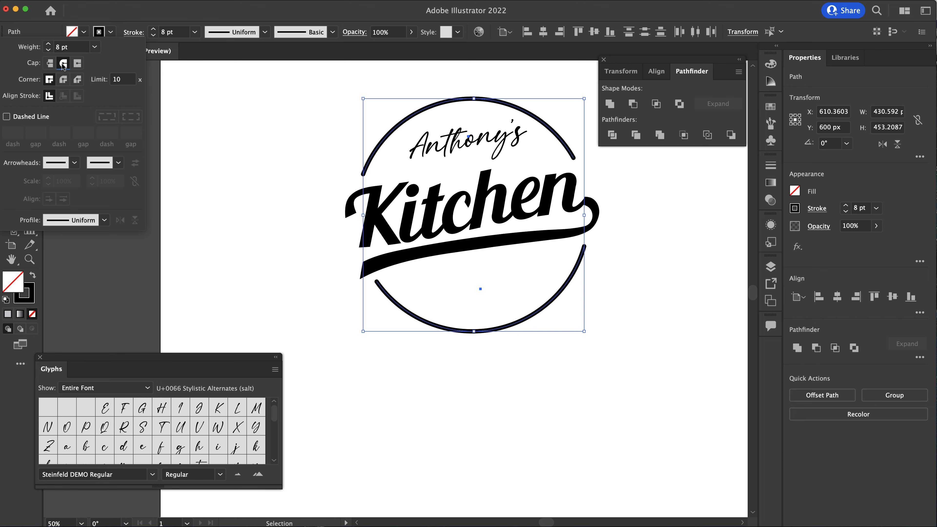
left_click(277, 135)
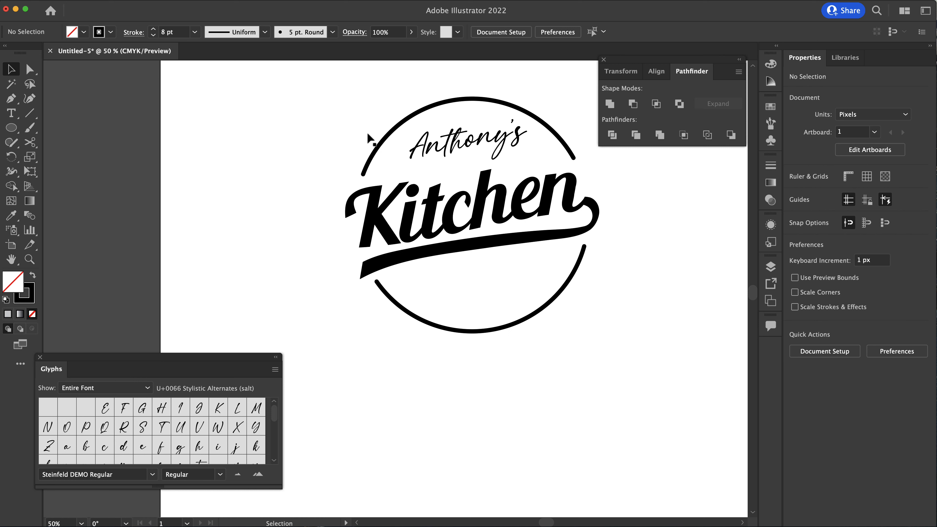
Step: Draw a circle about 476 px in diameter, concentric with the arcs and just outside them, and remove its stroke
key("h")
left_click_drag(633, 224, 605, 255)
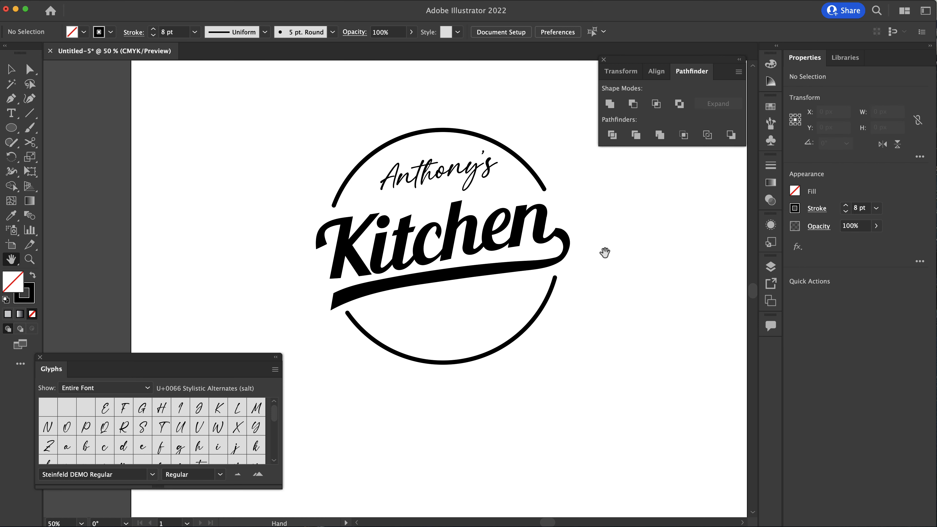
left_click(14, 129)
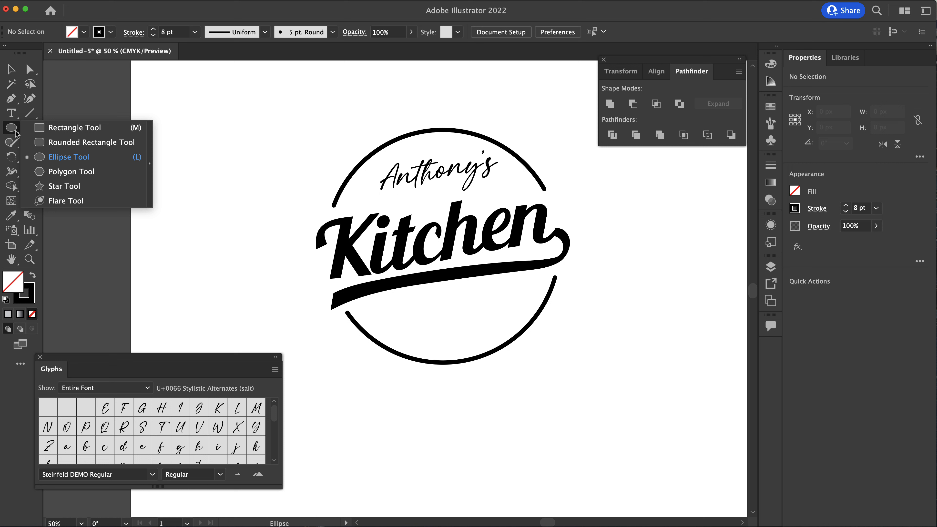
left_click(64, 157)
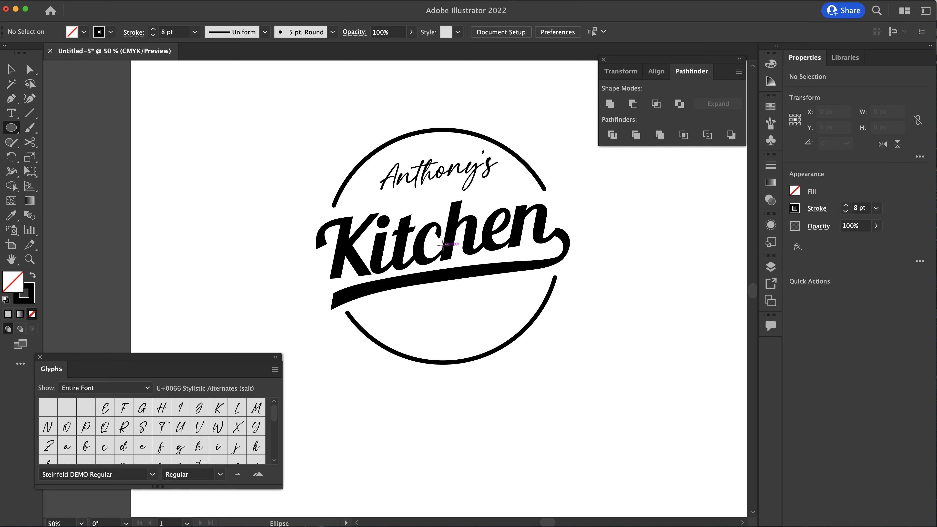
left_click_drag(443, 245, 496, 369)
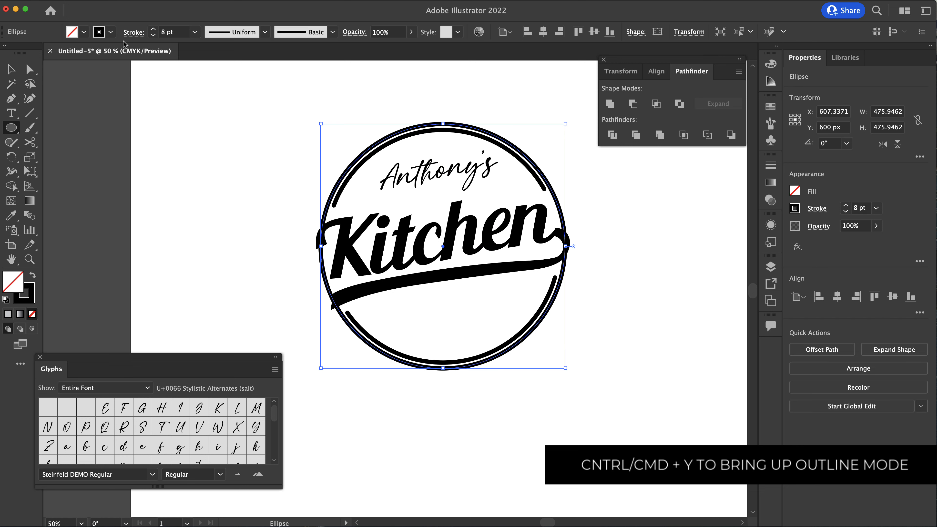
left_click(111, 32)
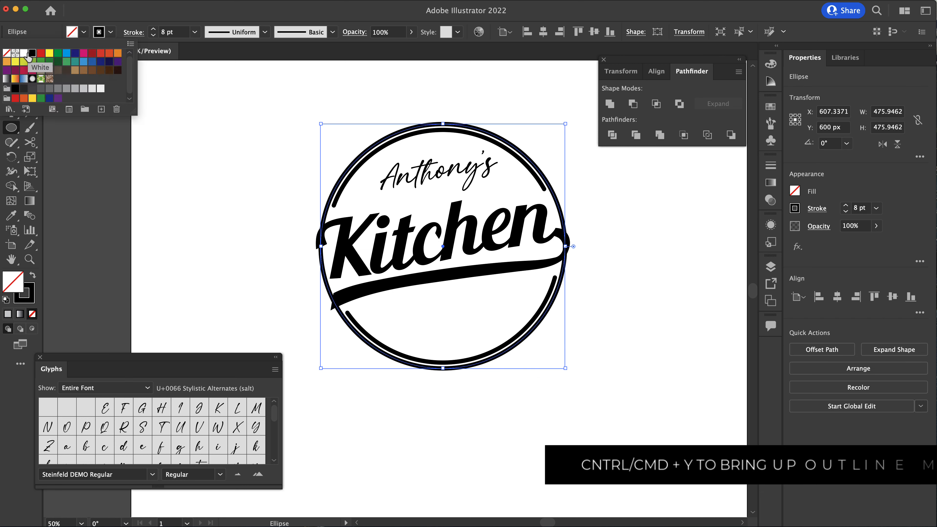
left_click(7, 53)
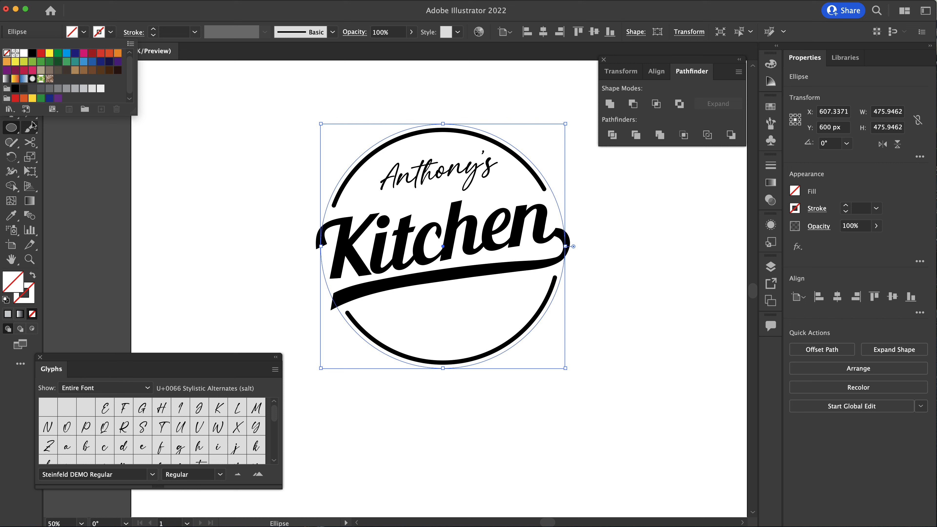
left_click(68, 166)
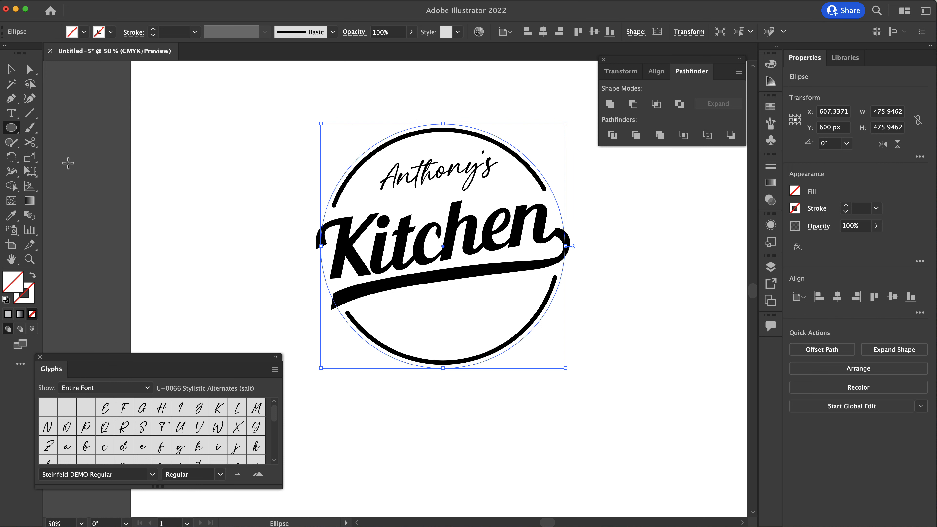
Step: Add type along the outer circle, starting at its upper left, reading "QUALITY MADE PRODCUTS" in American Captain Regular at 60 pt
left_click(12, 113)
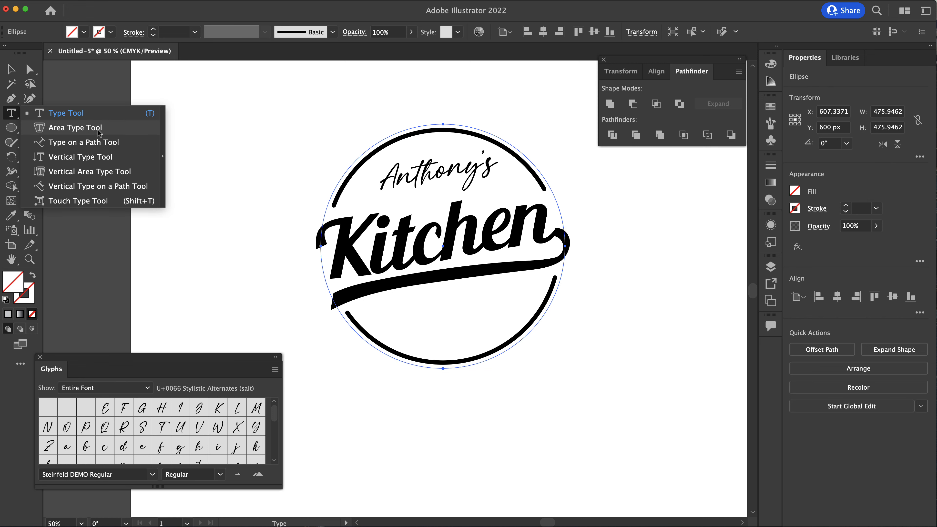
left_click(84, 142)
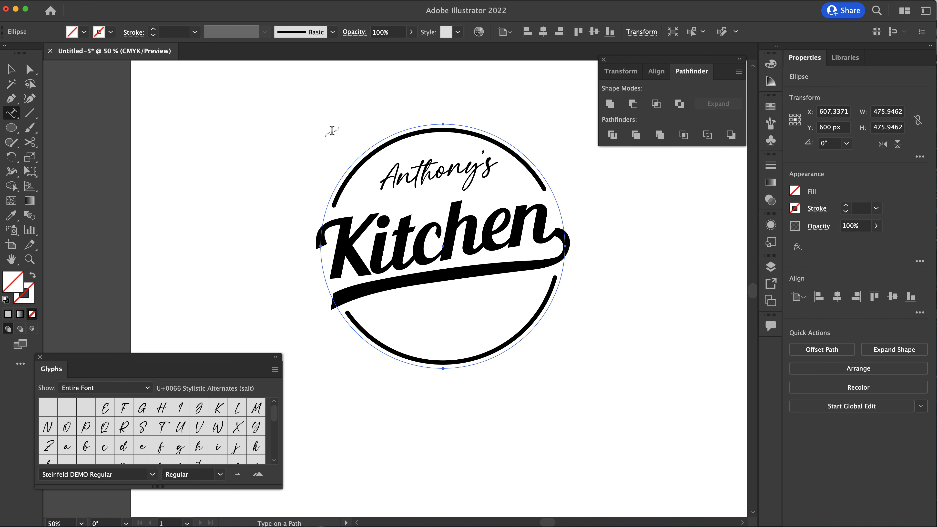
left_click(386, 137)
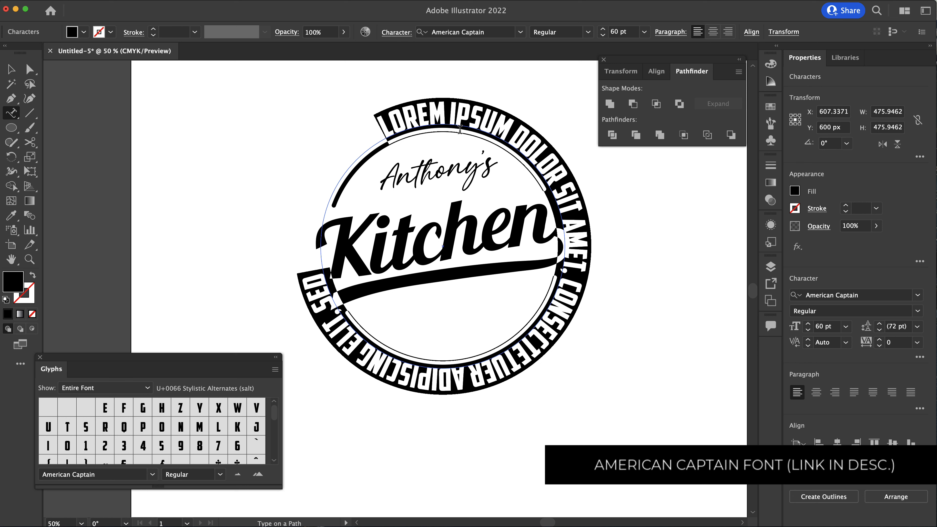
key("BackSpace")
type("QUALIT")
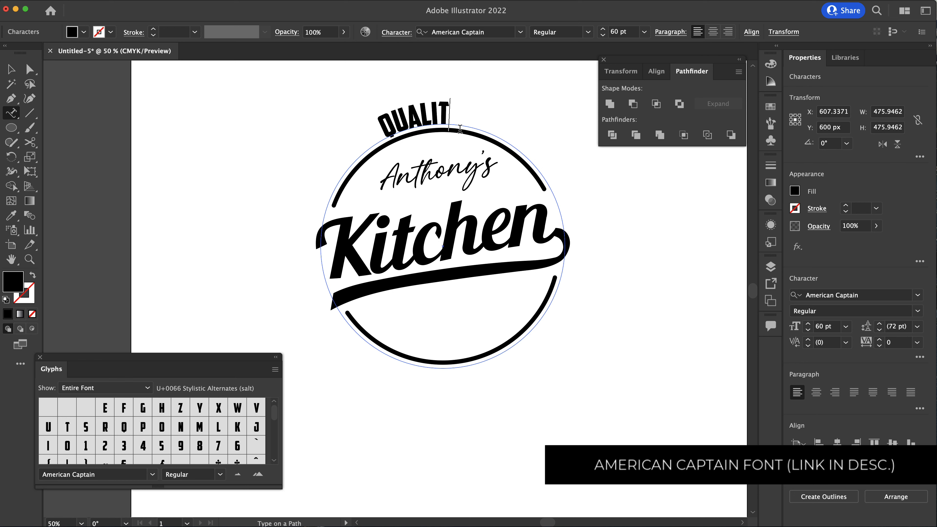
type("Y MADE")
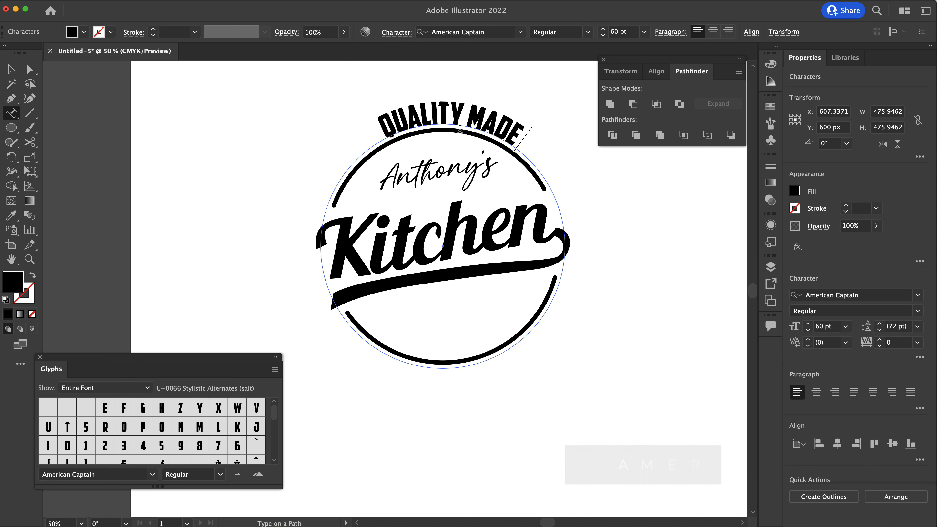
type(" PRODCUTS")
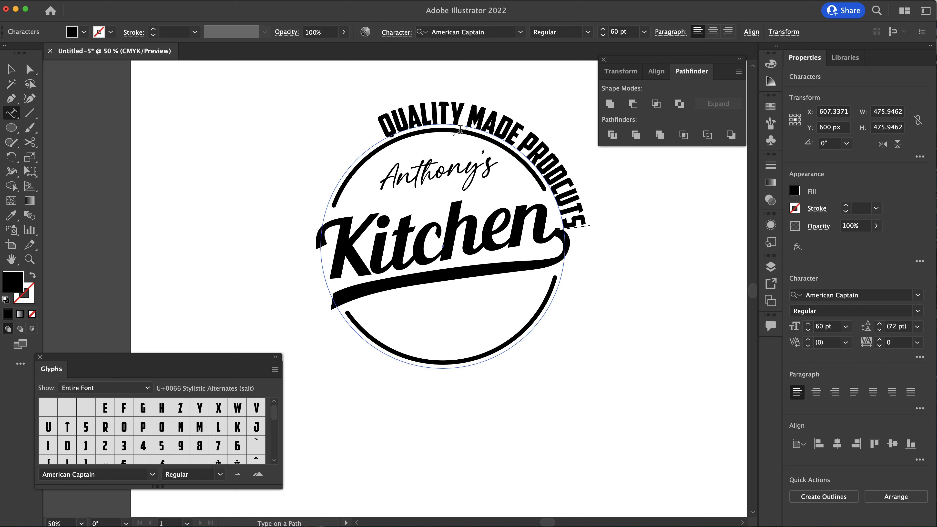
Step: Slide the curved text counter-clockwise along its circle path so that it arches over the upper arc
left_click(30, 74)
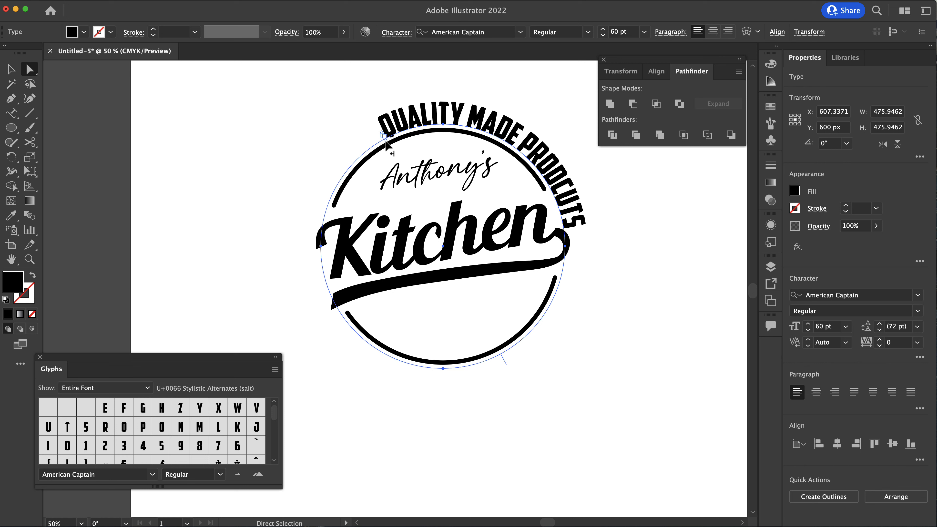
left_click_drag(386, 146, 482, 451)
left_click_drag(383, 135, 339, 178)
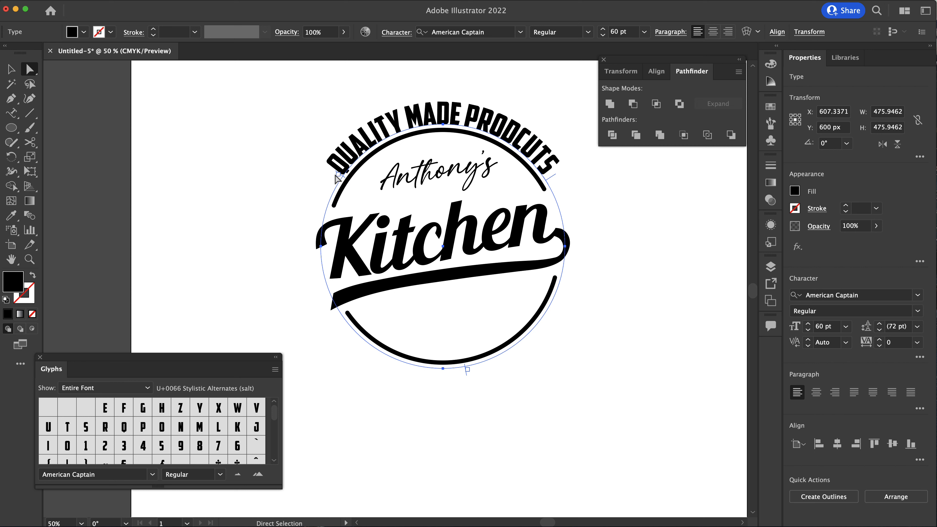
left_click_drag(342, 177, 339, 191)
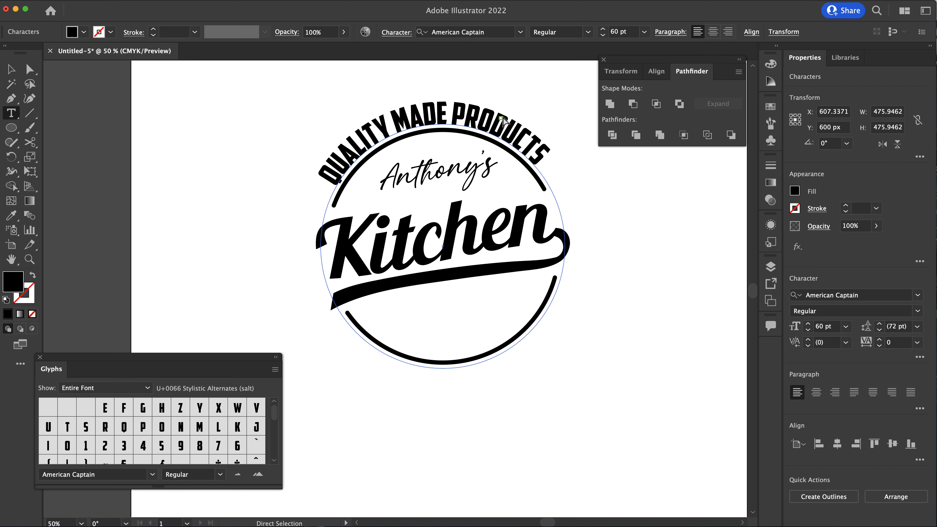
Step: Try the whole curved text at 50 pt, settle on a font size of 55 pt and deselect it
key("ctrl+a")
left_click(830, 328)
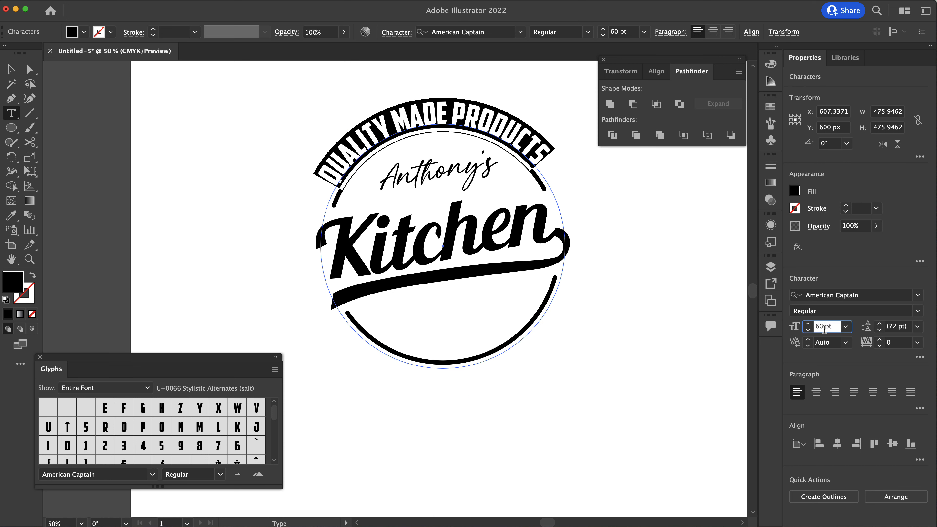
key("super+a")
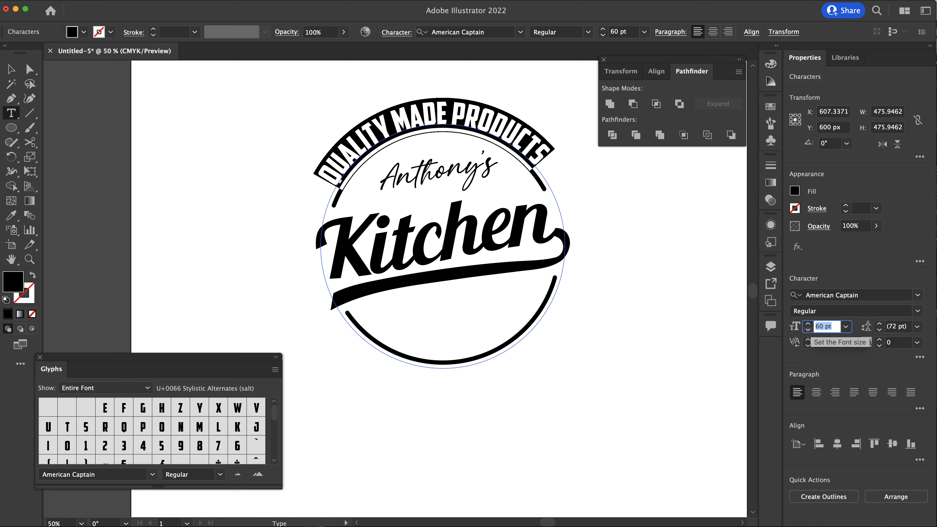
type("50")
key("Return")
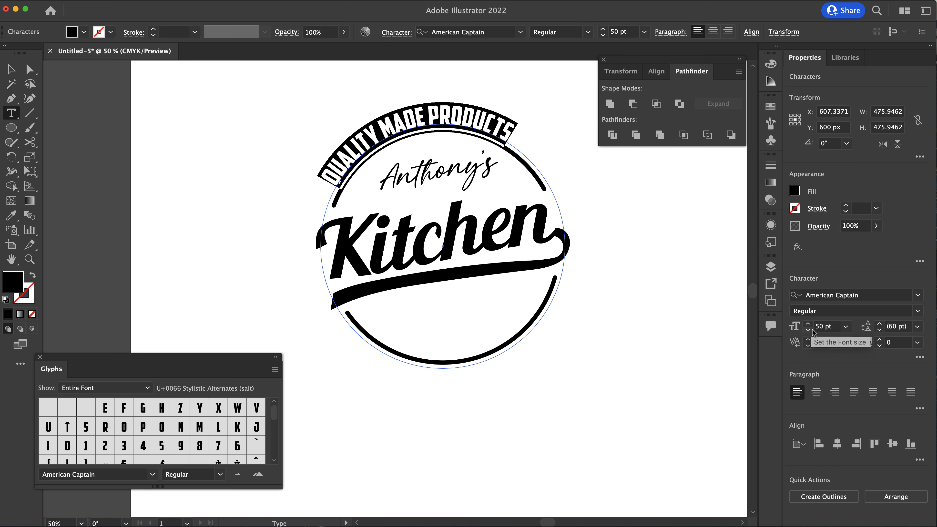
left_click(833, 328)
key("super+a")
type("55")
key("Return")
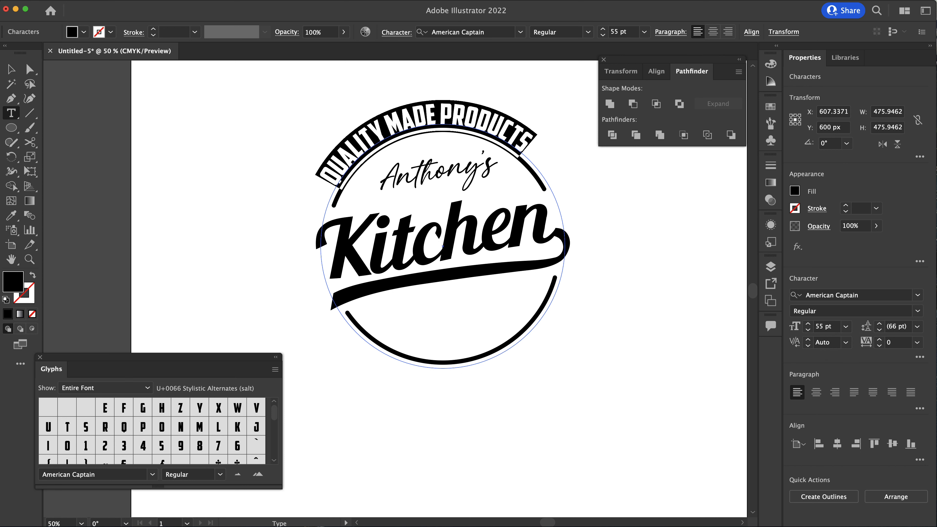
left_click(11, 70)
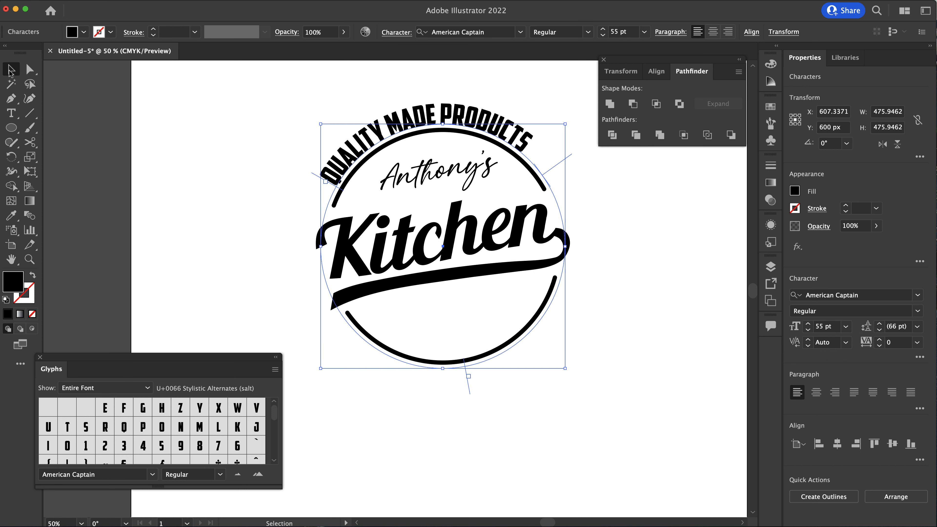
left_click(196, 97)
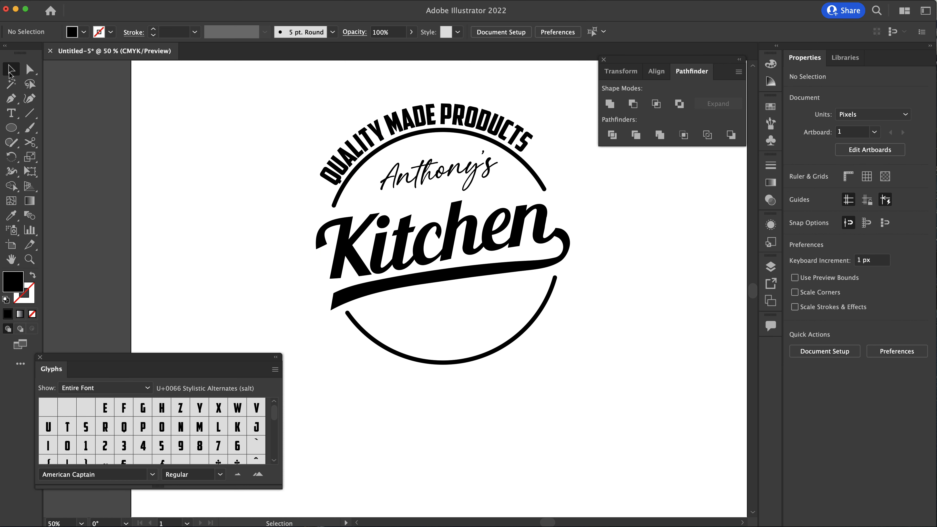
Step: Copy the curved text, paste the copy in front and rotate it by 180°
left_click(425, 126)
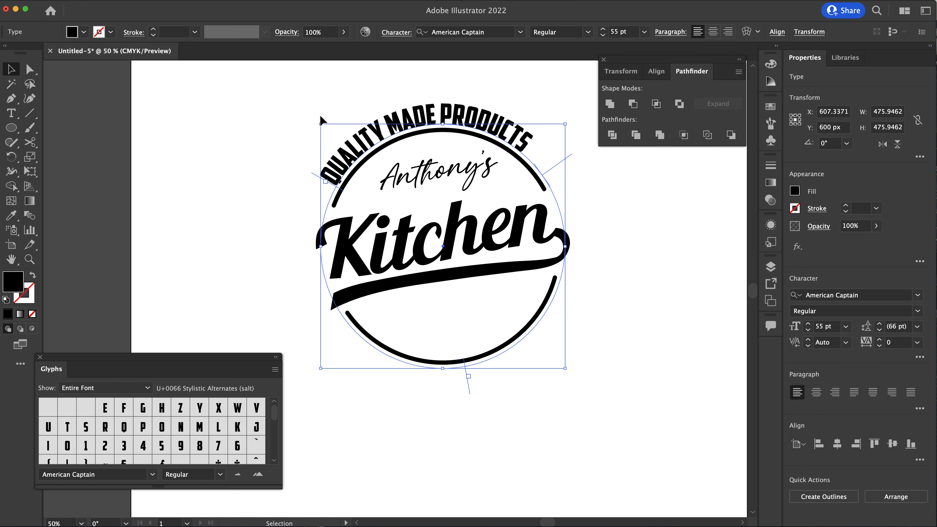
key("super+c")
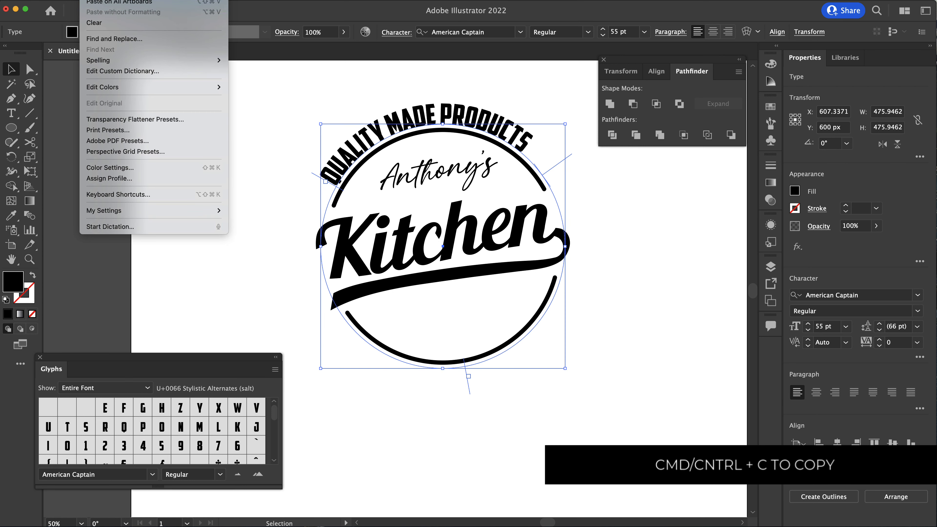
left_click(290, 87)
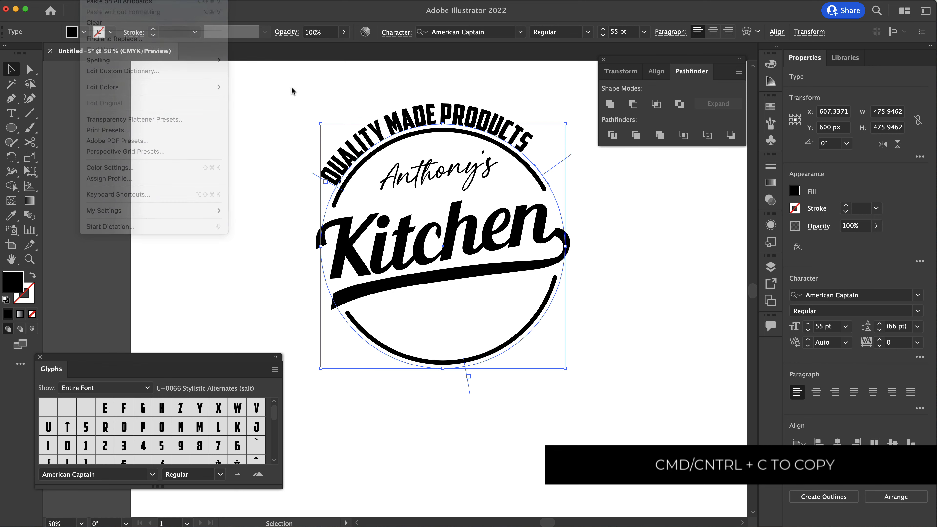
left_click(281, 78)
left_click(382, 128)
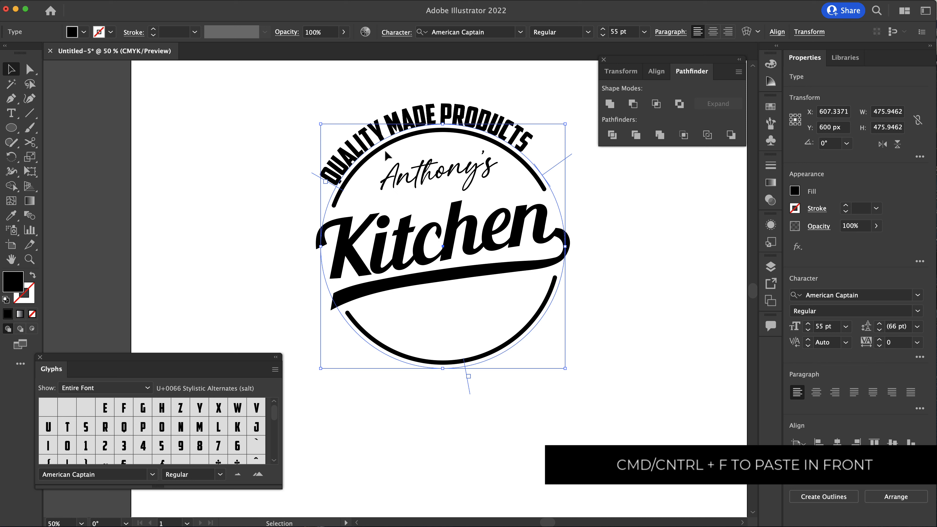
right_click(395, 134)
mouse_move(466, 302)
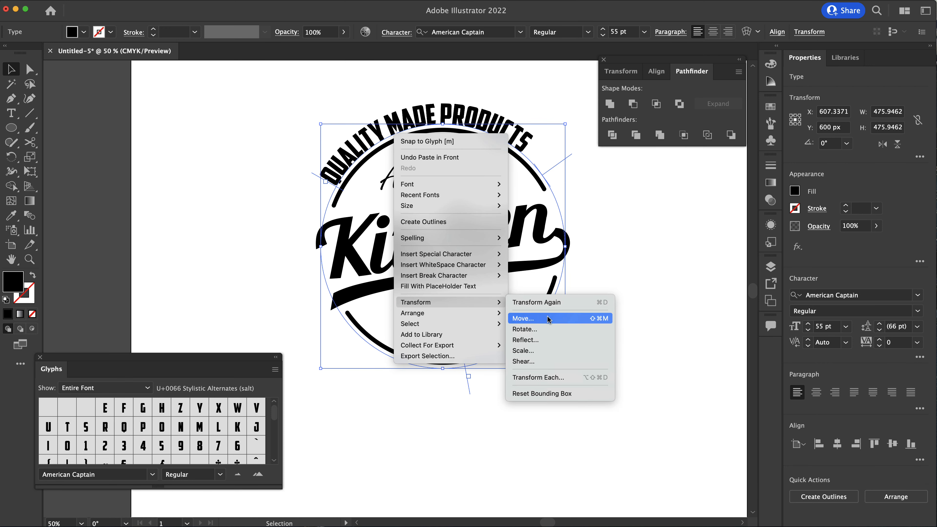
left_click(550, 329)
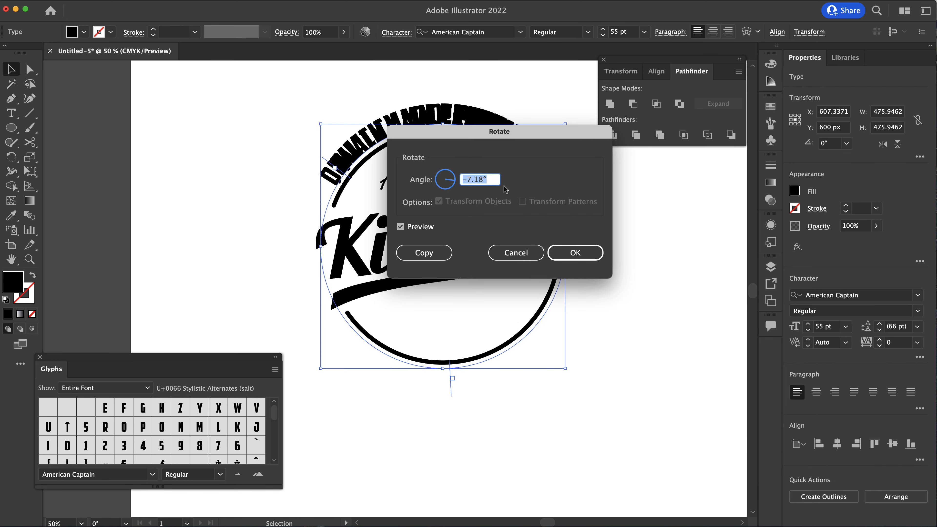
type("180")
key("Return")
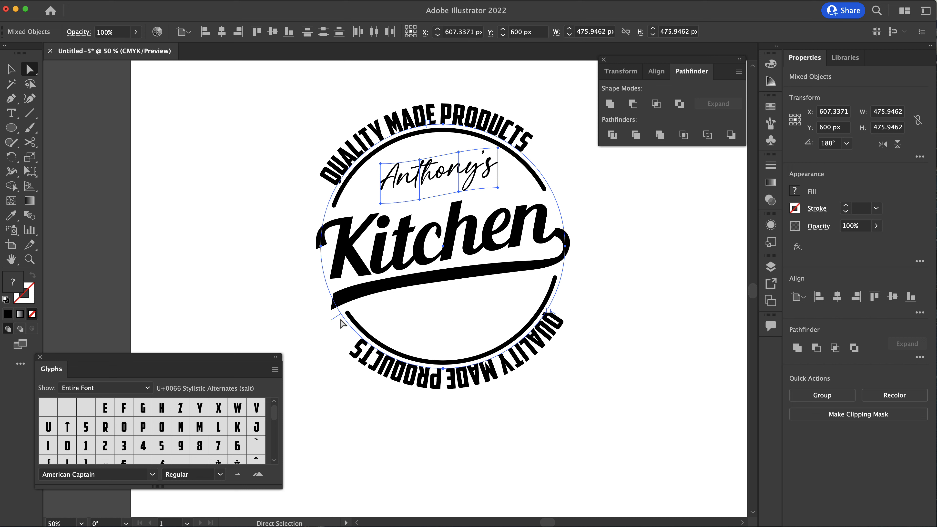
Step: Flip the rotated copy to the inside of its circle path and slide it along the lower arc so it reads upright
left_click_drag(335, 317, 421, 353)
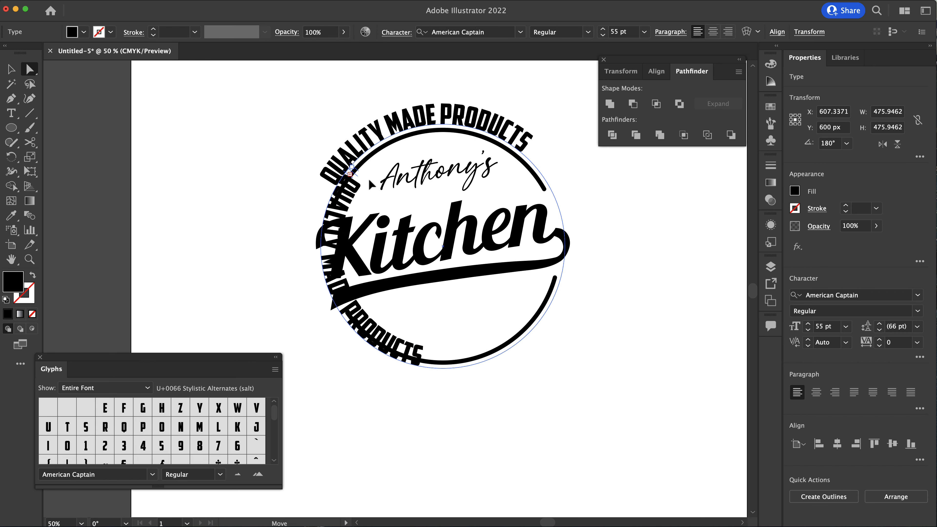
left_click_drag(349, 174, 284, 352)
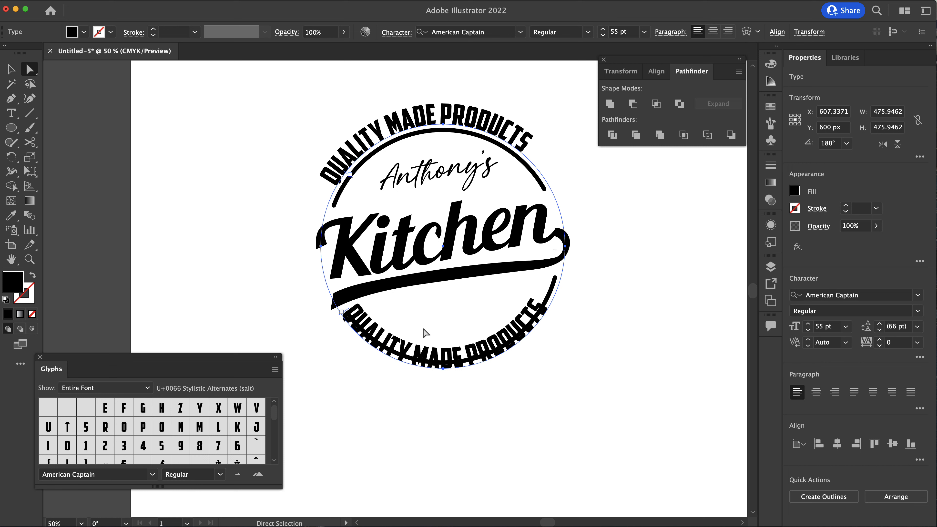
Step: Select all of the lower curved text and lower its baseline shift until it sits just outside the lower arc
double_click(432, 357)
double_click(366, 319)
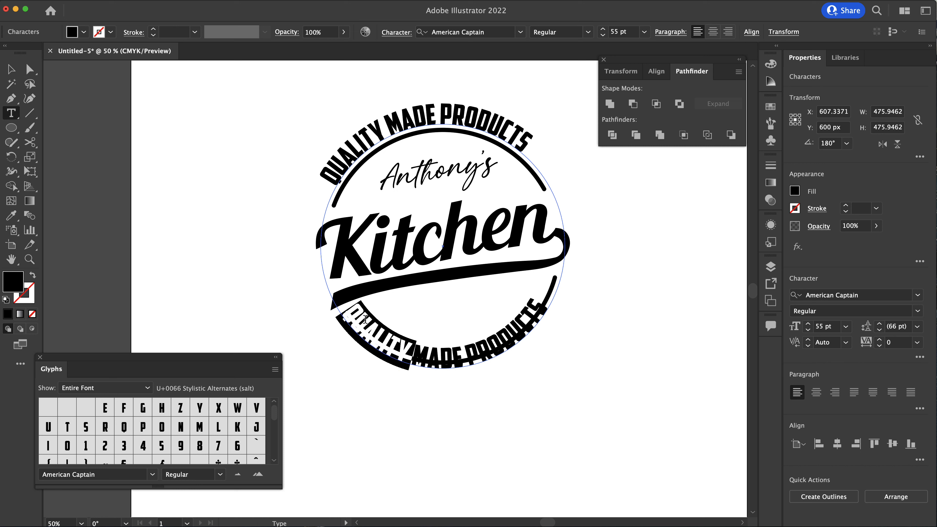
left_click(541, 308, "shift")
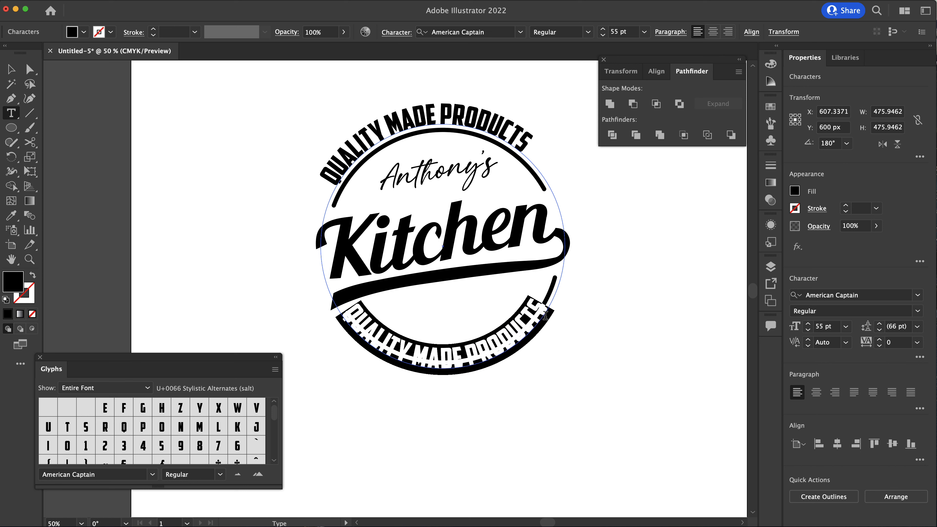
left_click(920, 357)
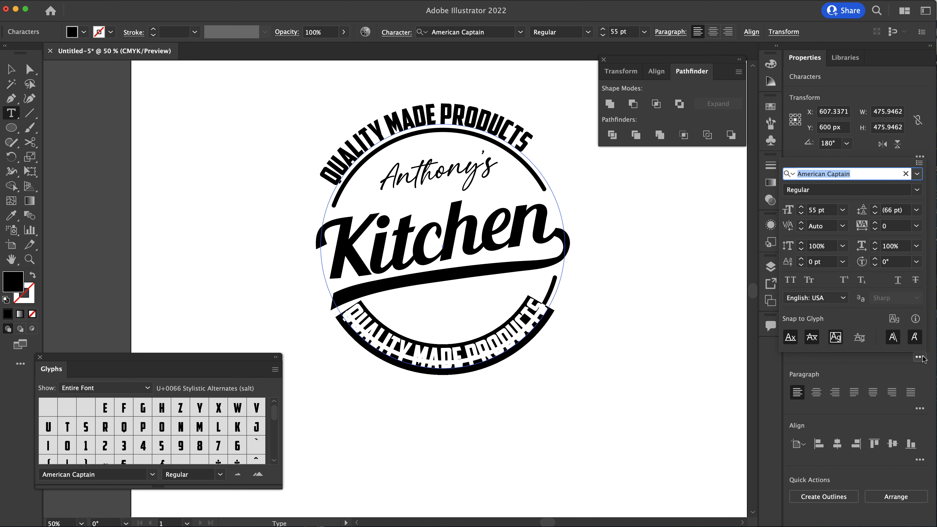
left_click(821, 261)
scroll(821, 261, "down", 20)
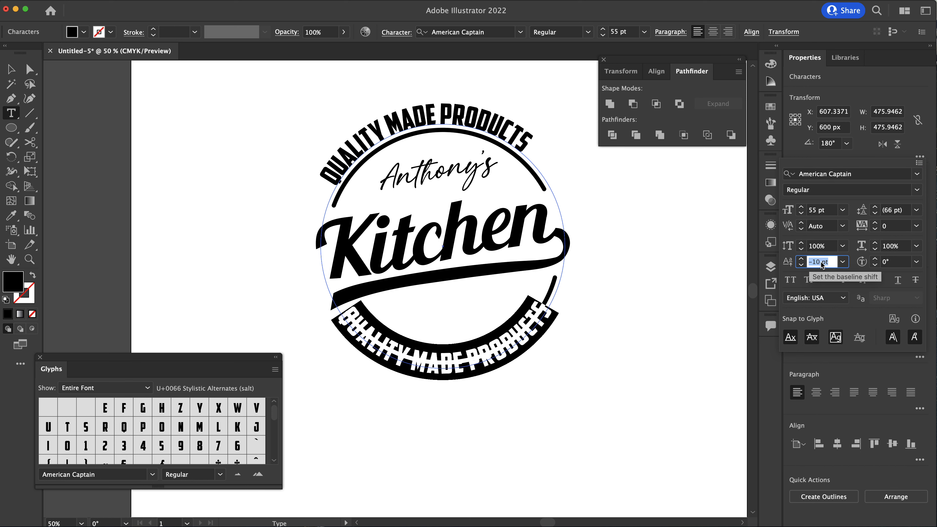
scroll(821, 261, "down", 6)
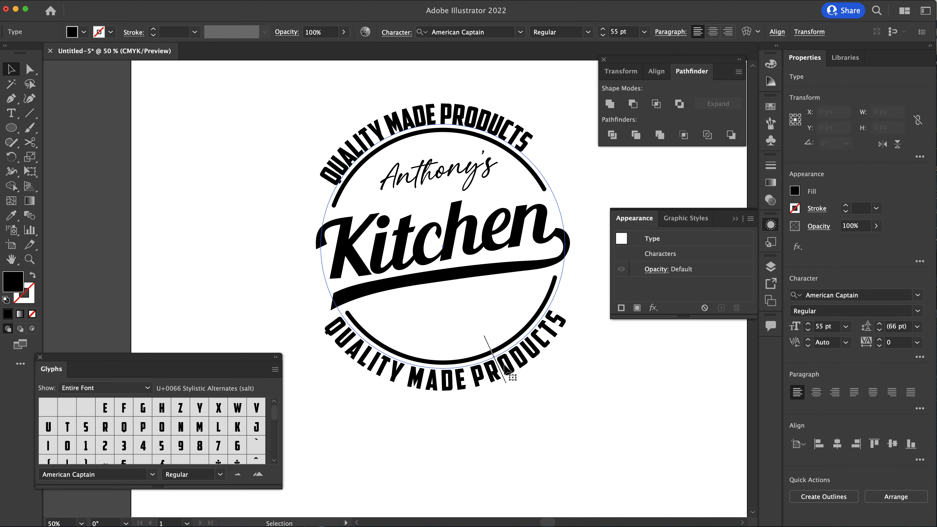
Step: Replace the lower curved text with "HAND CRAFTED" and slide it along the path to centre it beneath the lower arc
double_click(505, 364)
key("super+a")
type("HAND CRE")
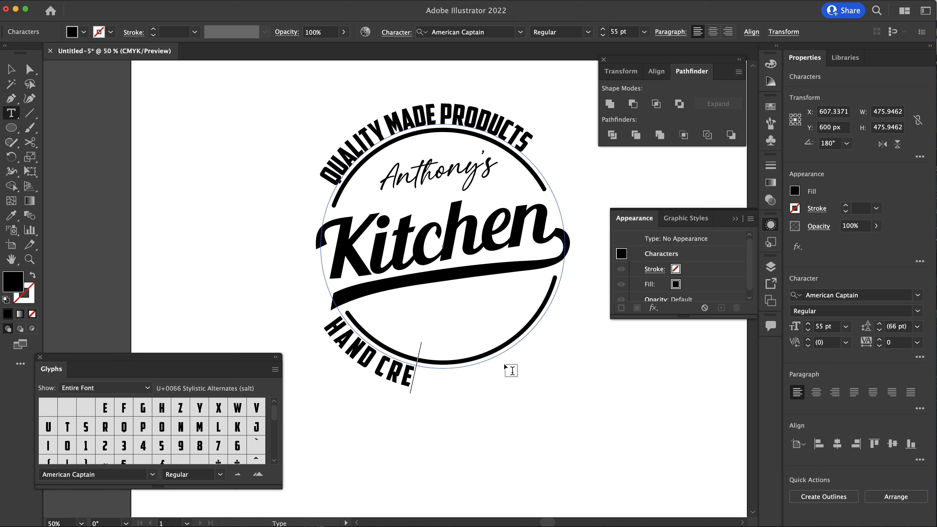
key("BackSpace")
type("AFTED")
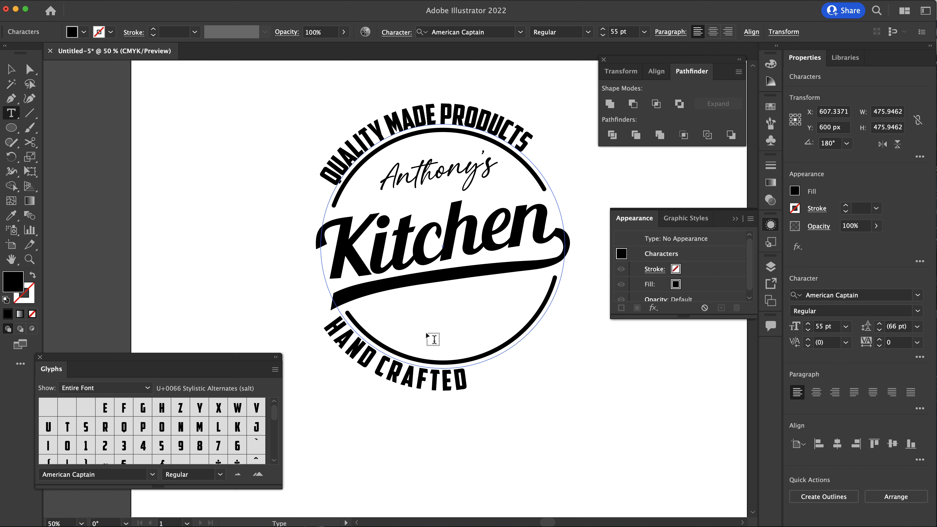
left_click(30, 69)
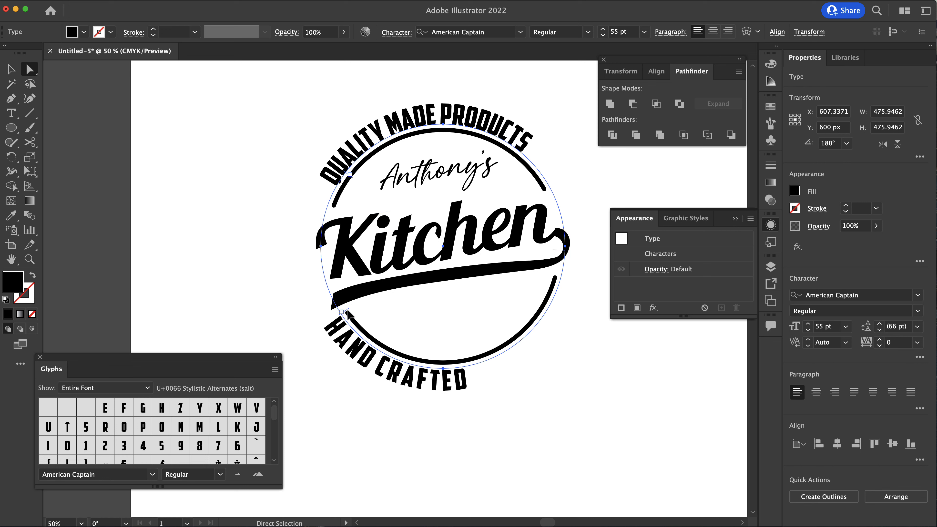
left_click_drag(347, 311, 398, 322)
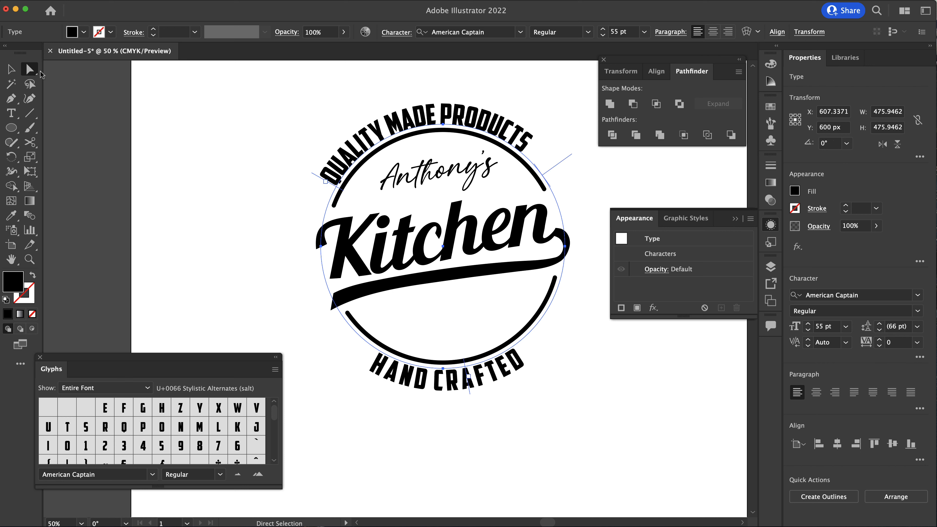
Step: Set the tracking of the whole "QUALITY MADE PRODUCTS" text to 66 and slide it along the circle to re-centre it
left_click(11, 69)
double_click(424, 122)
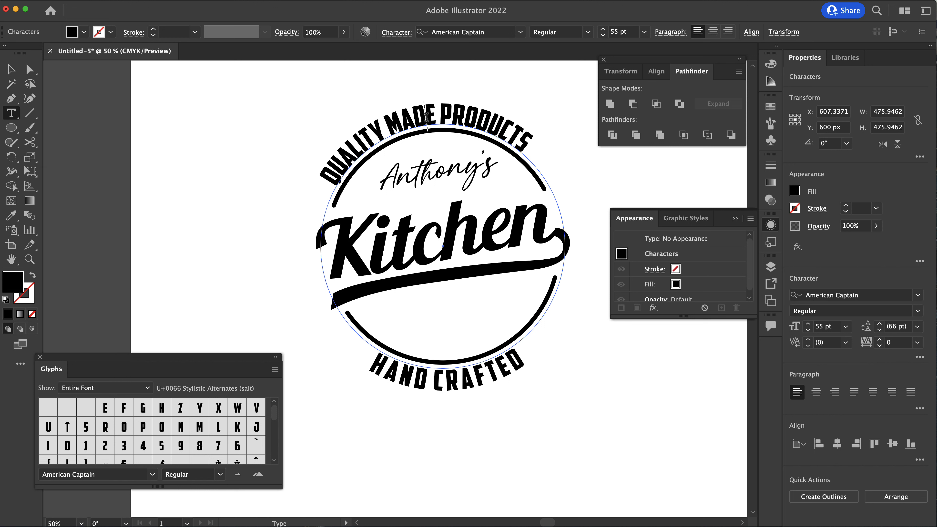
double_click(424, 119)
left_click_drag(328, 179, 527, 142)
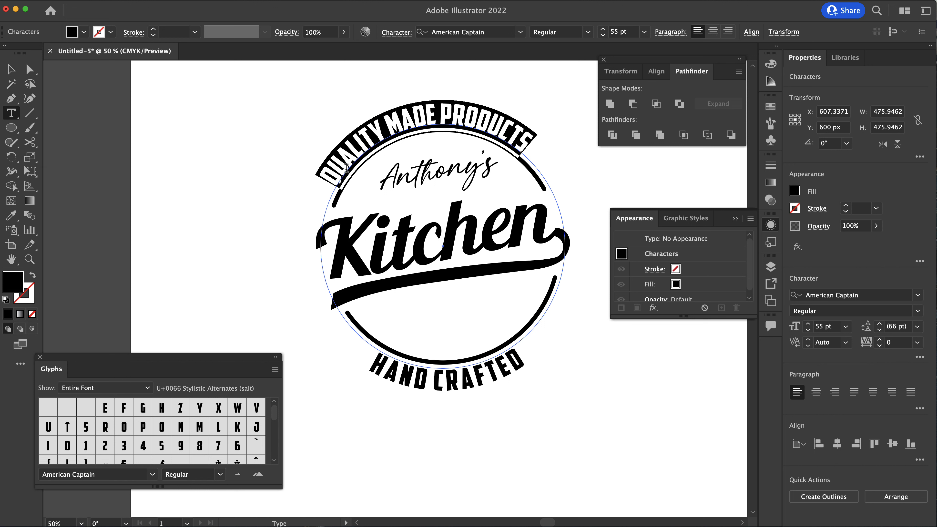
left_click(896, 343)
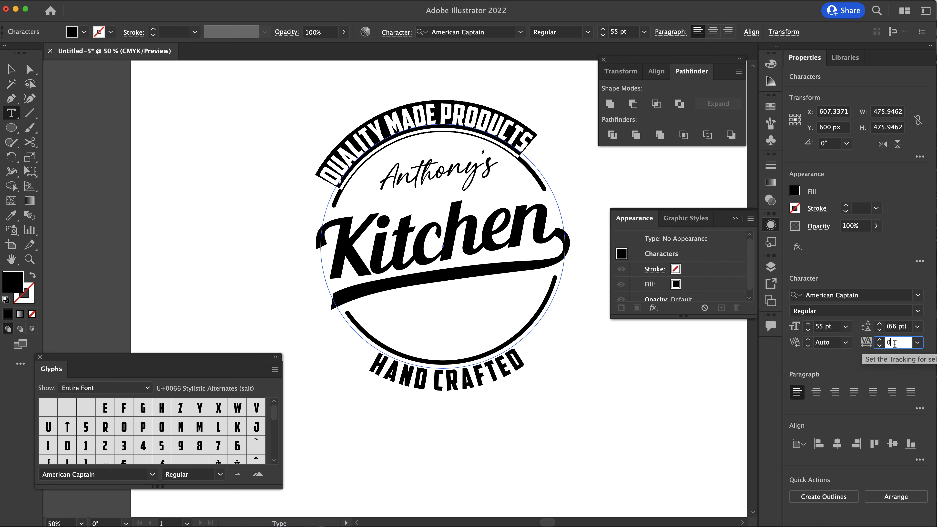
key("Up")
key("Up")
key("Up")
key("Up")
key("Up")
key("Up")
key("Up")
key("Up")
key("Up")
key("Up")
key("Up")
key("Up")
key("Up")
key("Up")
key("Up")
key("Up")
key("Up")
key("Up")
key("Up")
key("Up")
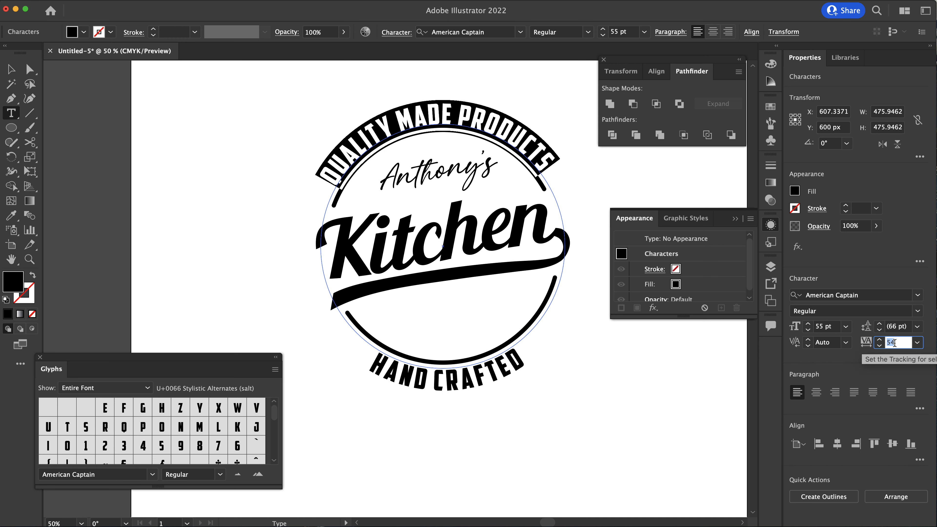
key("Up")
key("Up")
key("Up")
key("Up")
key("Up")
key("Up")
key("Up")
key("Up")
key("Up")
key("Up")
key("Up")
key("Up")
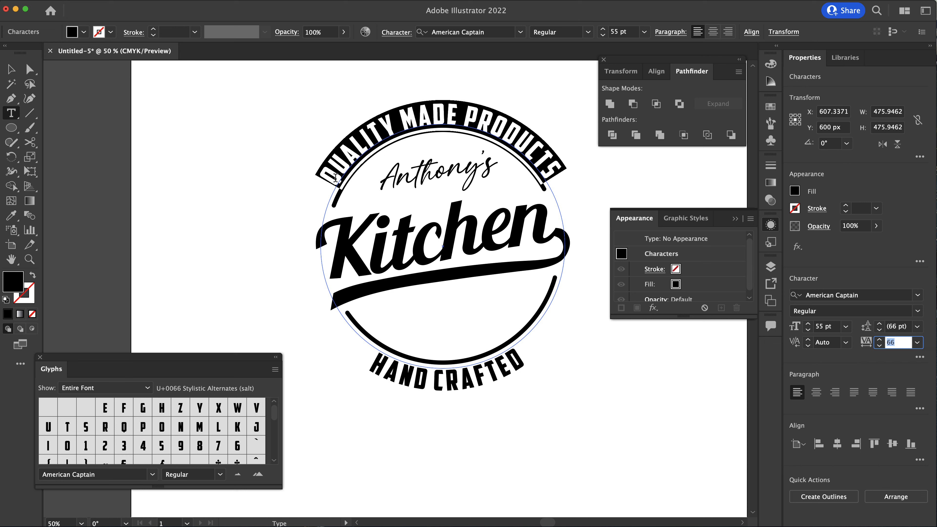
left_click(30, 69)
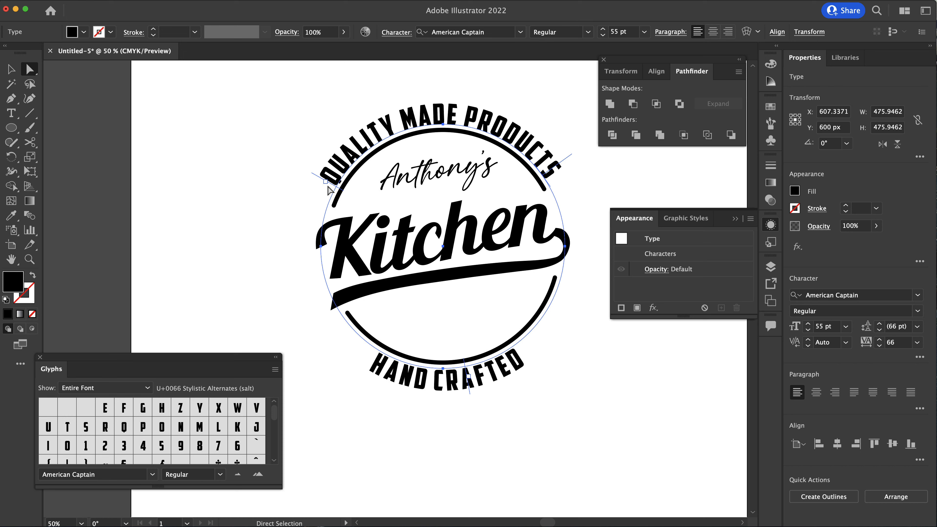
left_click_drag(333, 187, 370, 139)
Step: Select all of the upper curved text again and increase its tracking to 102
key("t")
double_click(370, 135)
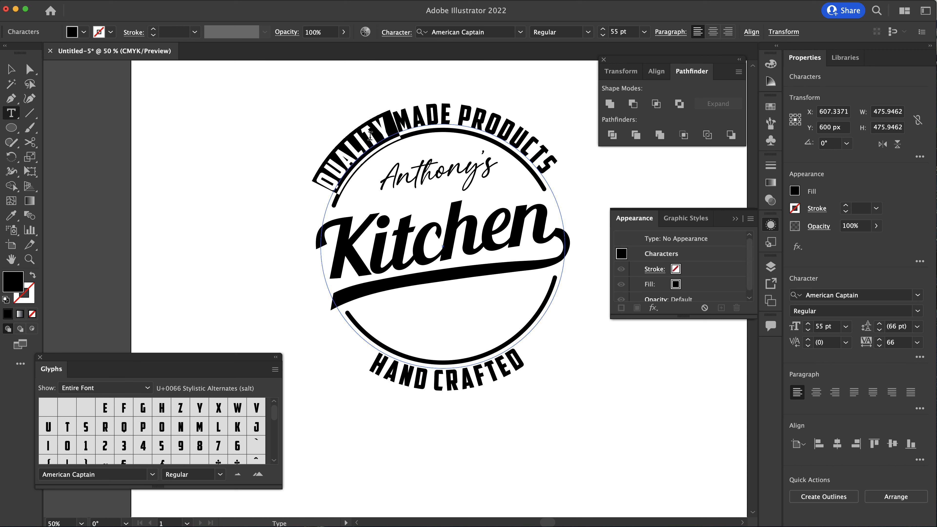
key("super+a")
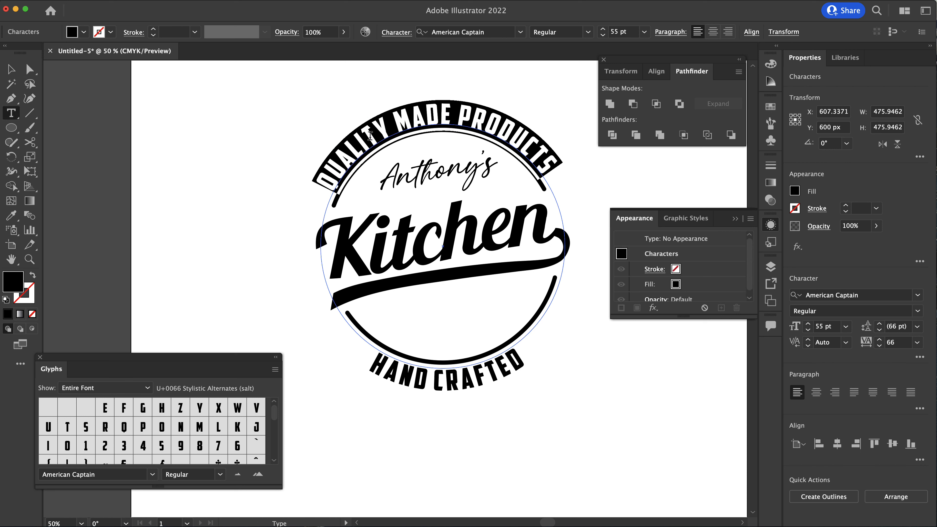
left_click(896, 343)
key("Up")
key("Up")
key("Up")
key("Up")
key("Up")
key("Up")
key("Up")
key("Up")
key("Up")
key("Up")
key("Up")
key("Up")
key("Up")
key("Up")
key("Up")
key("Up")
key("Up")
key("Up")
key("Up")
key("Up")
key("Up")
key("Up")
key("Up")
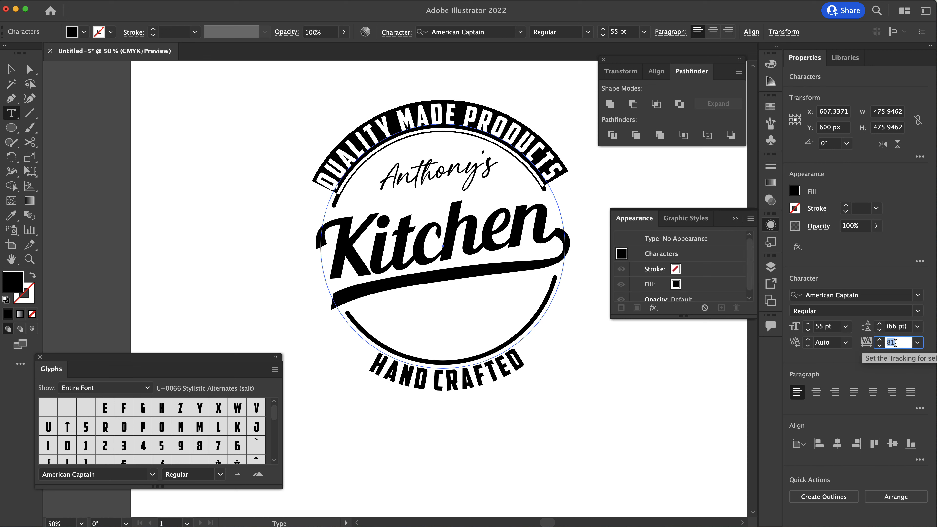
key("Up")
key("Up")
key("Up")
key("Up")
key("Up")
key("Up")
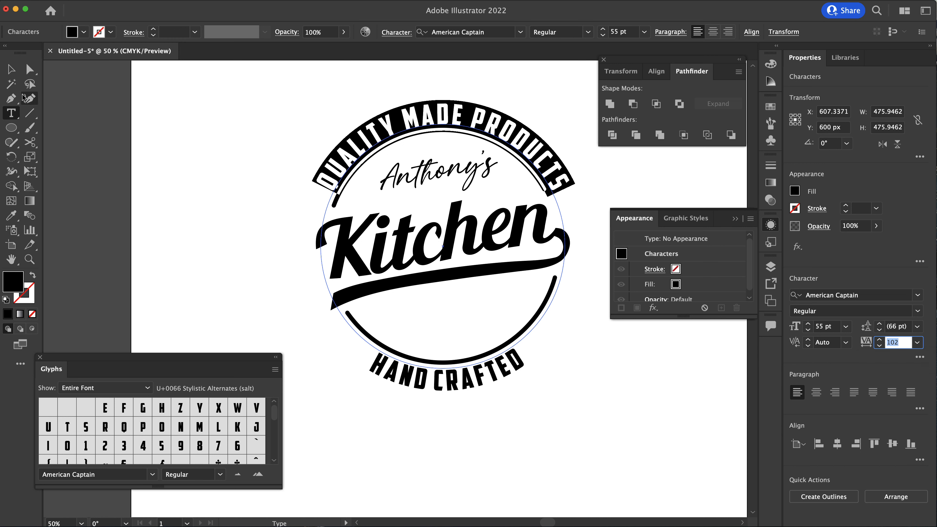
Step: Slide the widened upper text back along its circle path until it is centred above the frame, and deselect it
left_click(30, 69)
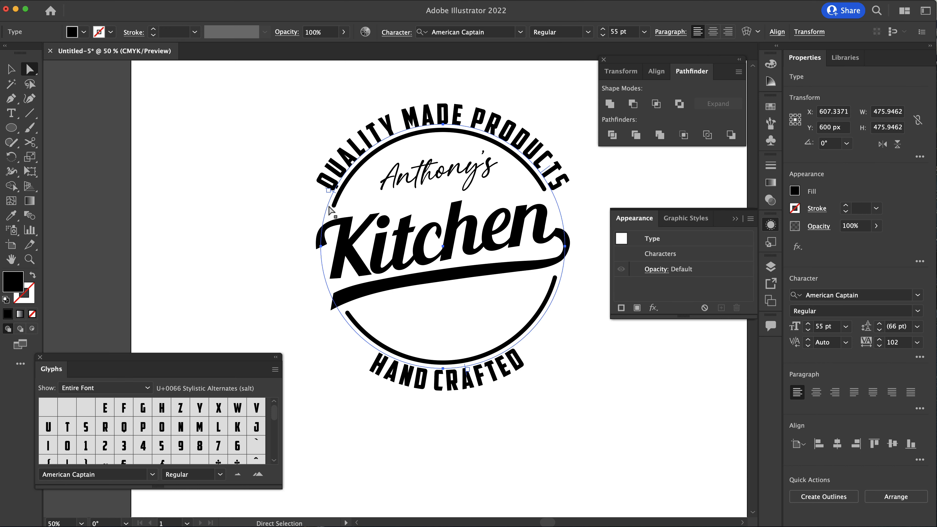
left_click_drag(333, 192, 332, 206)
left_click(279, 128)
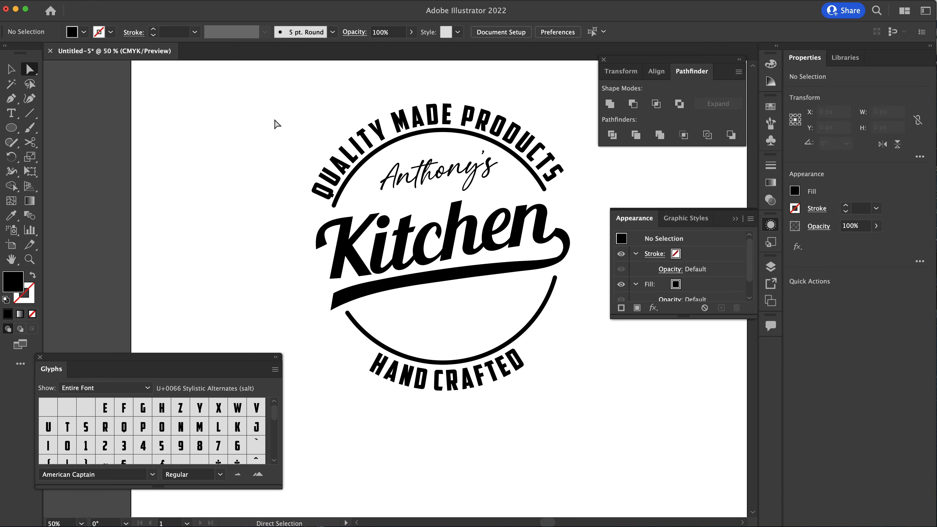
Step: Draw a circle about 577 px wide from the logo's centre, enclosing both curved taglines
key("l")
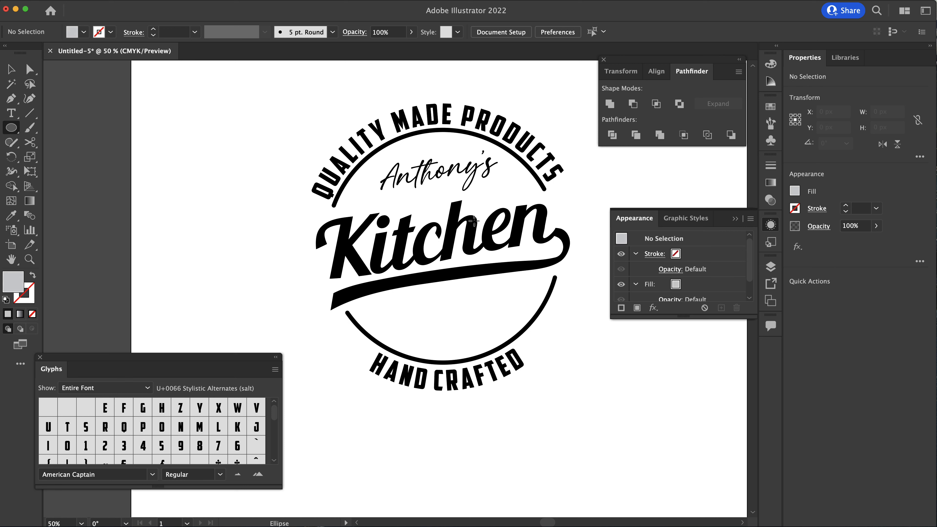
left_click(13, 131)
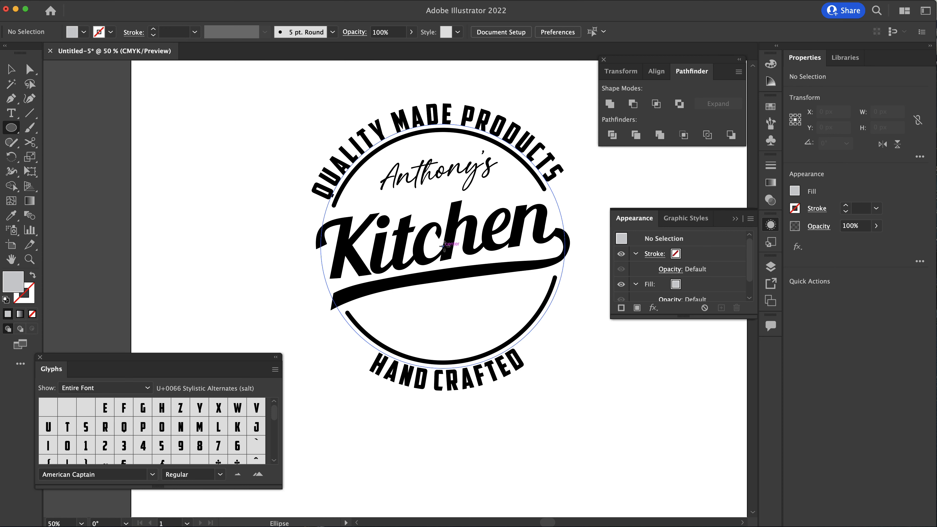
left_click_drag(443, 246, 527, 394)
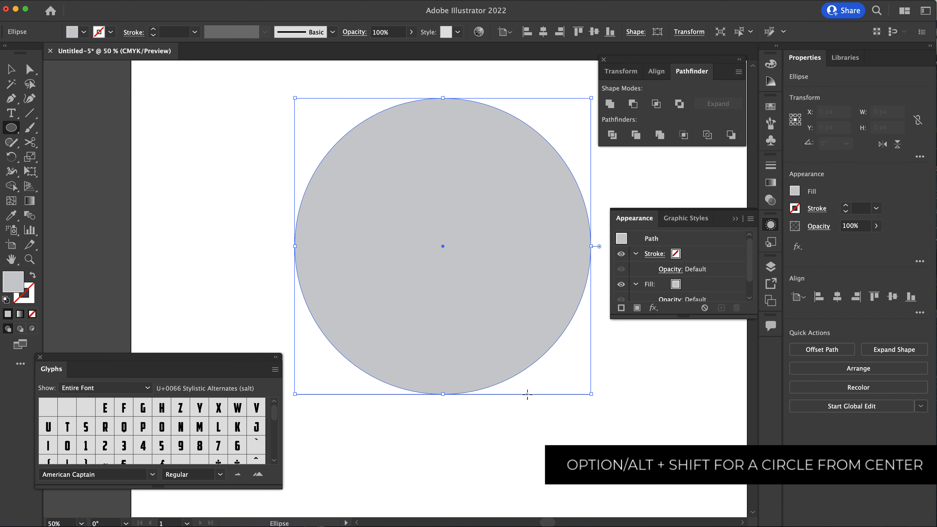
Step: Remove the new circle's fill, give it a black 3 pt stroke and deselect it
left_click(84, 32)
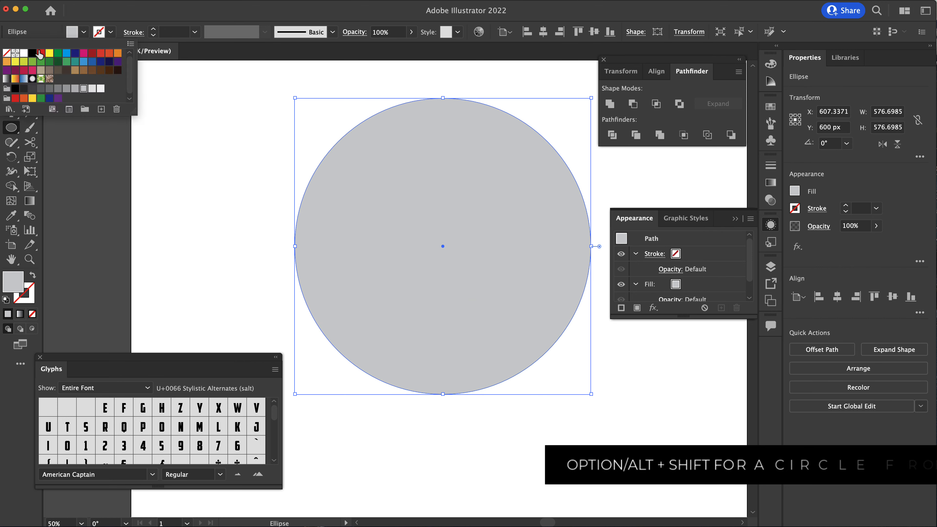
left_click(7, 53)
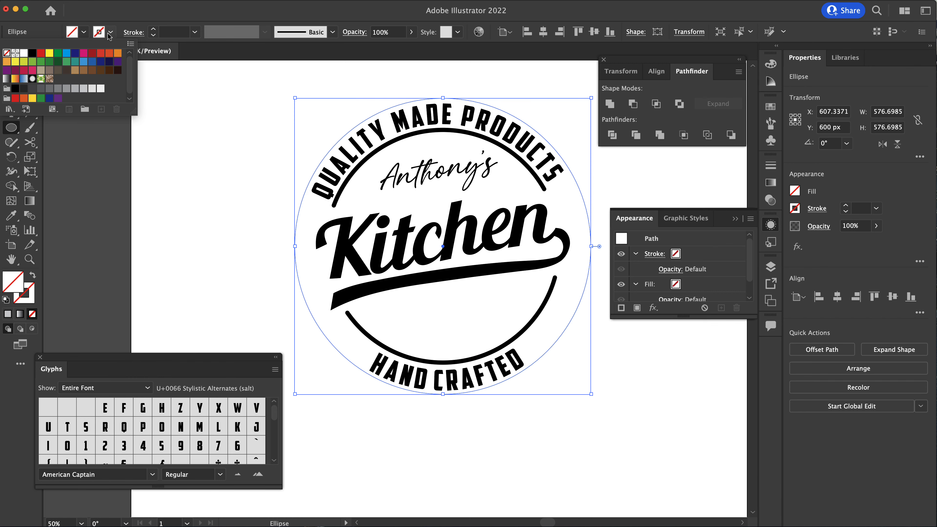
left_click(110, 33)
left_click(32, 54)
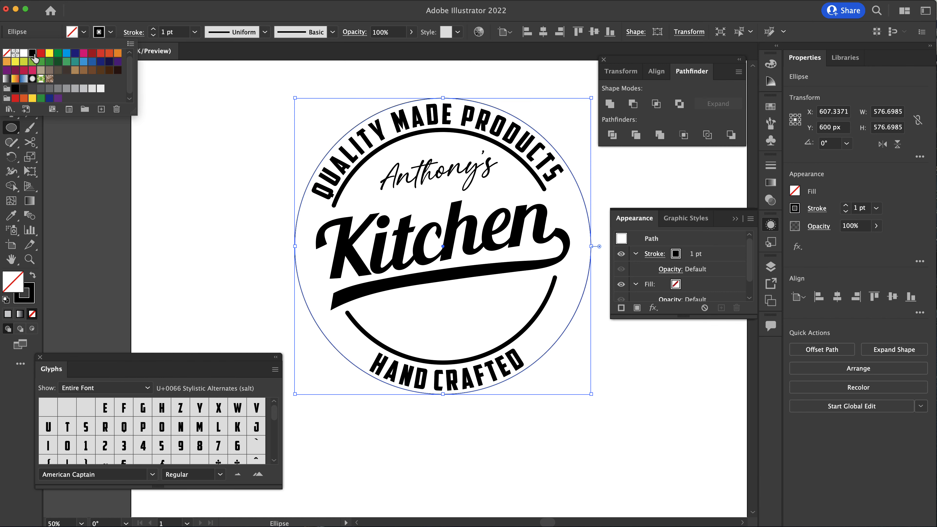
left_click(154, 29)
left_click(153, 30)
left_click(154, 30)
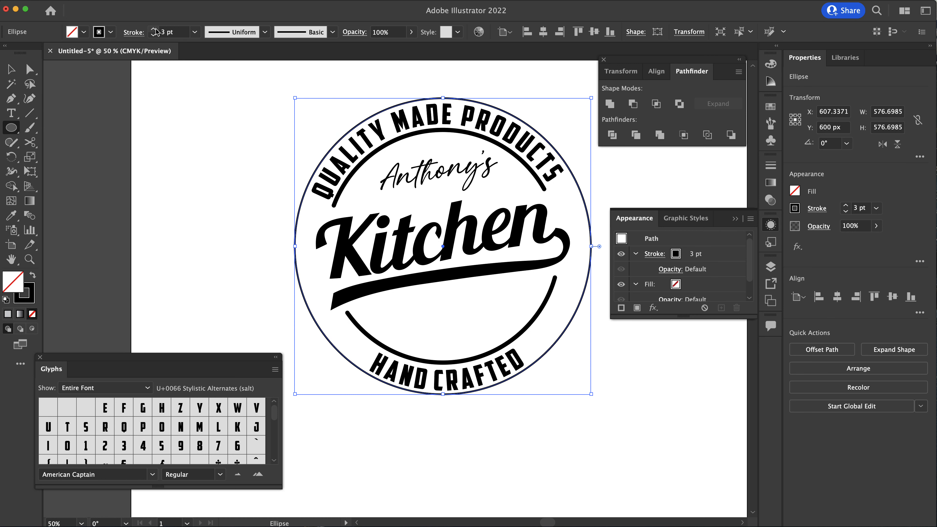
left_click(194, 93)
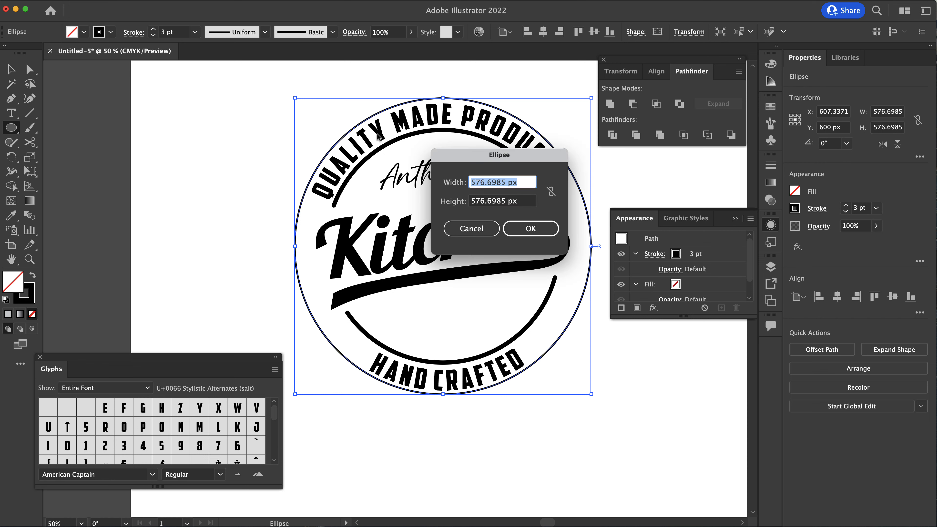
left_click(486, 228)
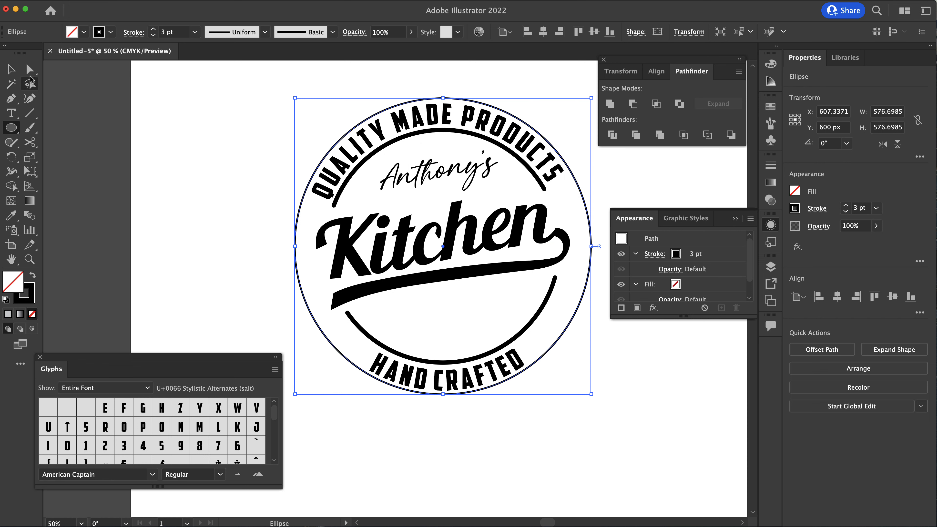
left_click(11, 69)
left_click(225, 100)
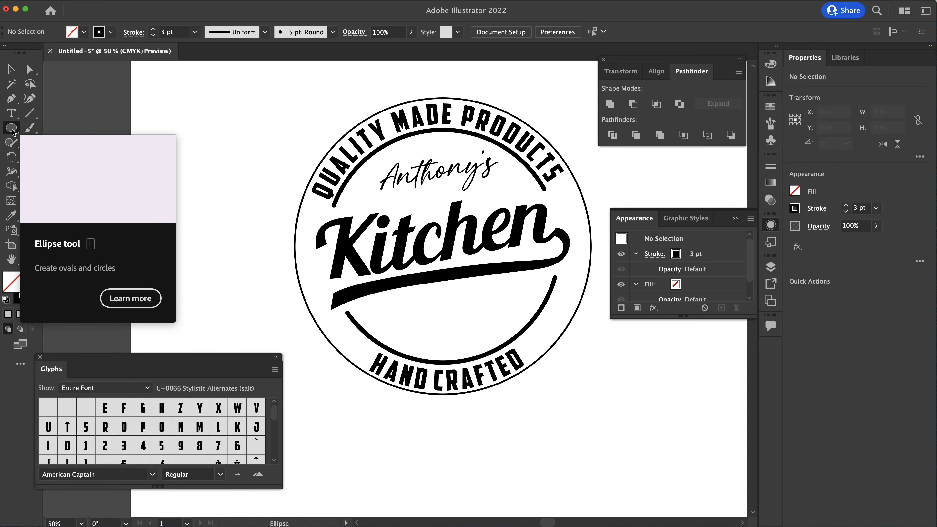
Step: Draw a second concentric circle about 615 px wide outside the thin ring and set its stroke to 18 pt
left_click_drag(13, 132, 52, 156)
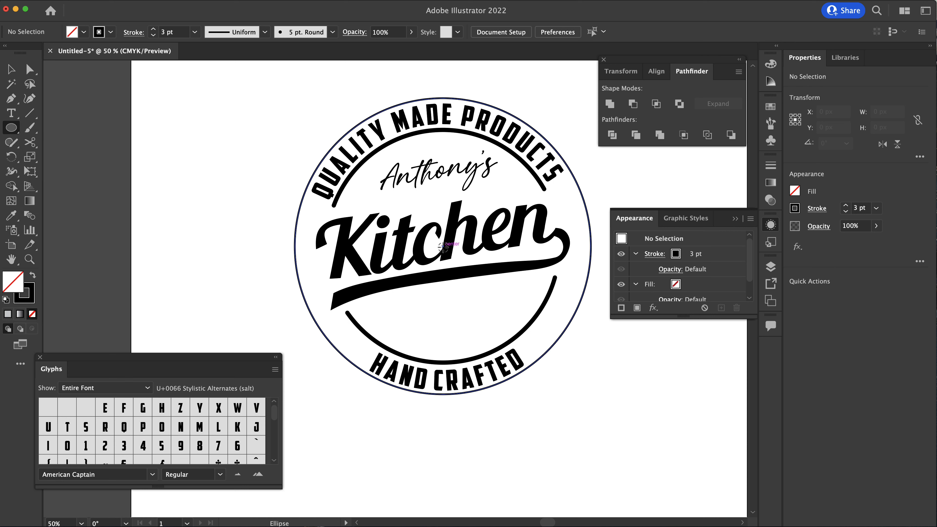
mouse_move(443, 246)
left_mouse_down()
mouse_move(523, 357)
mouse_move(529, 405)
left_mouse_up()
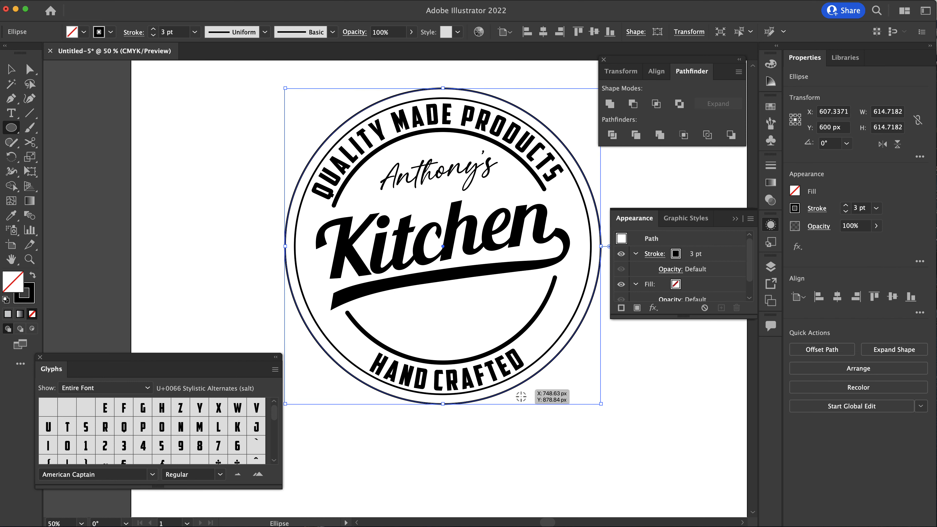
left_click(153, 29)
left_click(153, 29)
left_click(153, 29)
left_click(153, 29)
left_click(153, 28)
left_click(153, 29)
left_click(153, 29)
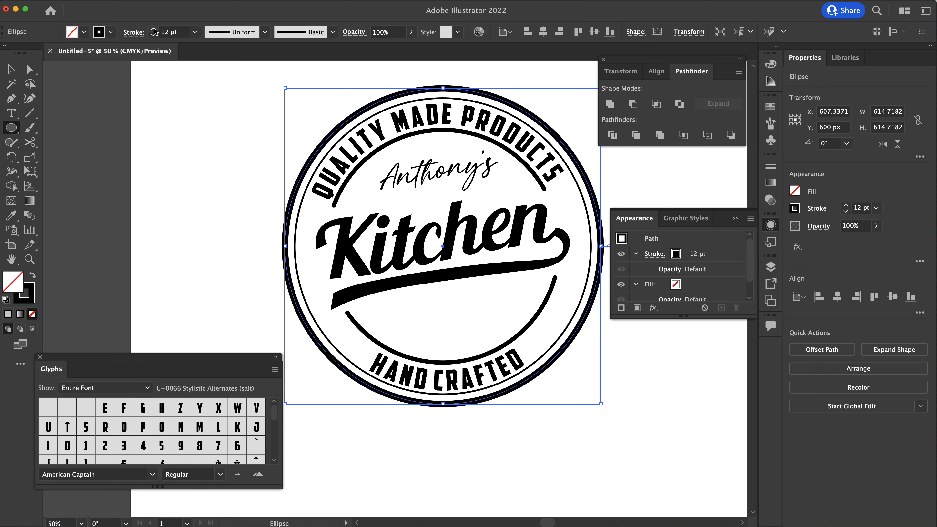
left_click(153, 29)
left_click(153, 29)
left_click(153, 29)
left_click(153, 28)
left_click(153, 30)
left_click(153, 29)
left_click(153, 30)
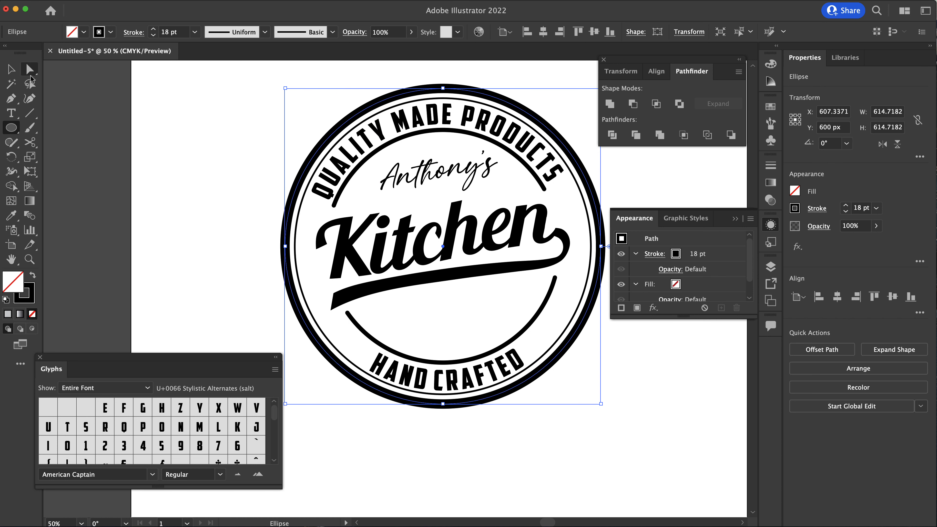
left_click(11, 69)
left_click(280, 129)
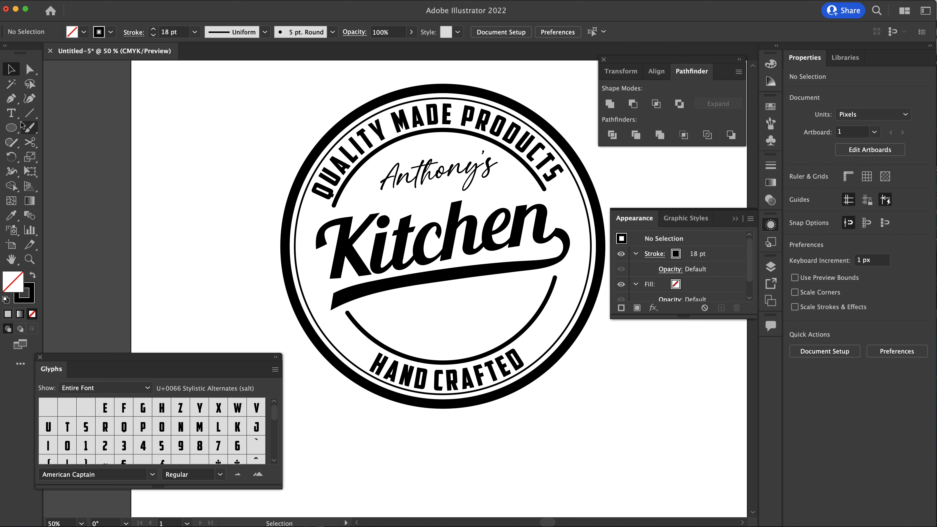
Step: Draw a small star about 6 px wide just before the start of the "HAND CRAFTED" text with the Star tool
left_click_drag(12, 128, 88, 192)
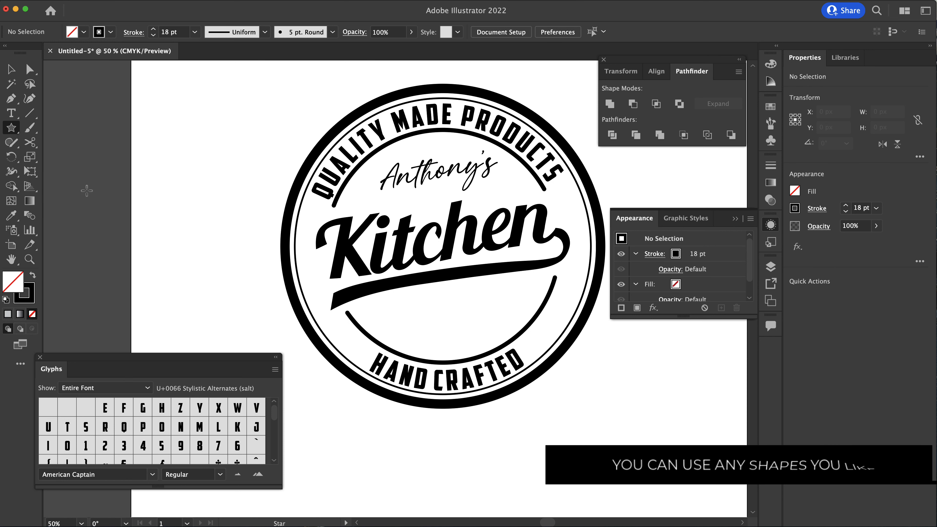
left_click_drag(12, 128, 65, 188)
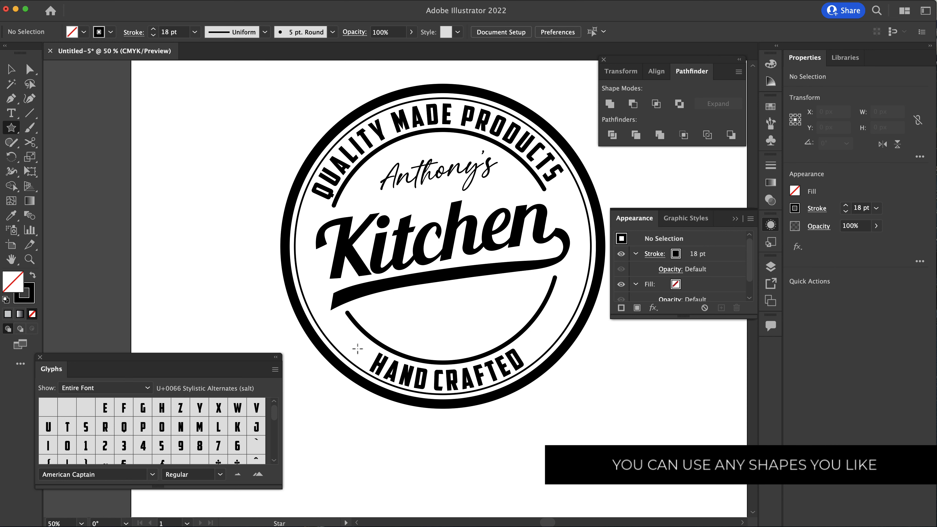
mouse_move(356, 347)
left_mouse_down()
mouse_move(366, 341)
mouse_move(356, 347)
left_mouse_up()
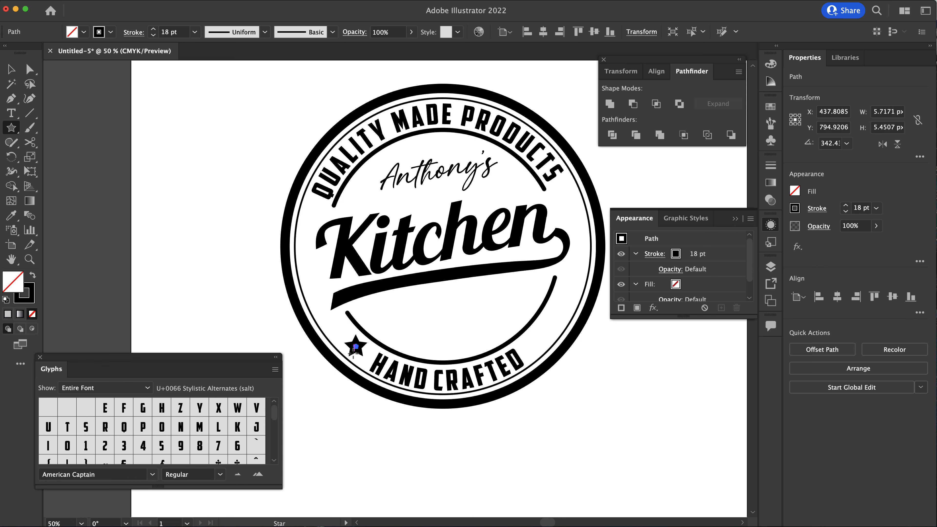
Step: Give the small star a black fill and remove its stroke
scroll(355, 347, "up", 2)
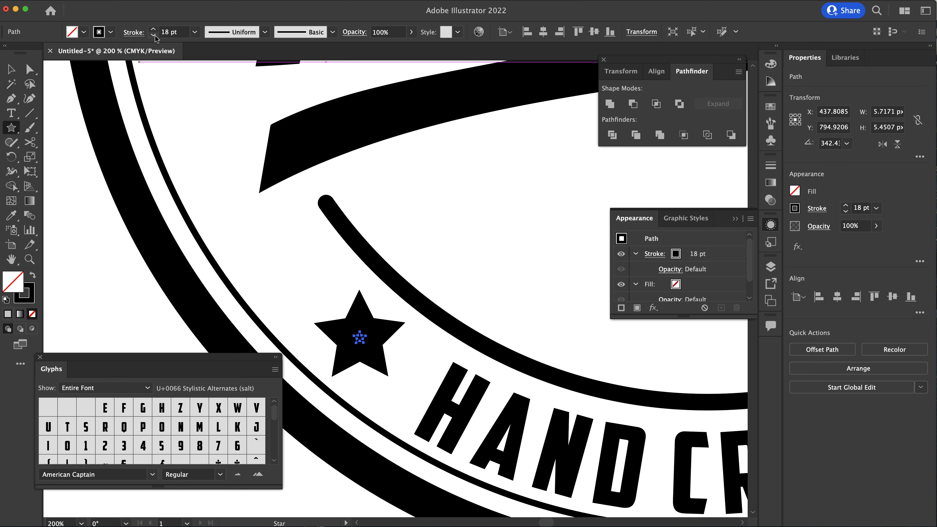
left_click(84, 32)
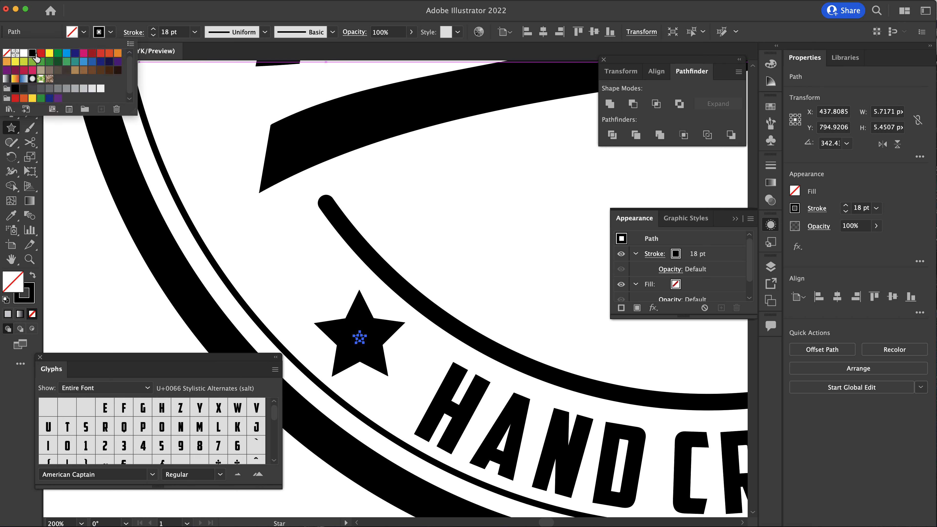
left_click(33, 53)
left_click(111, 32)
left_click(111, 33)
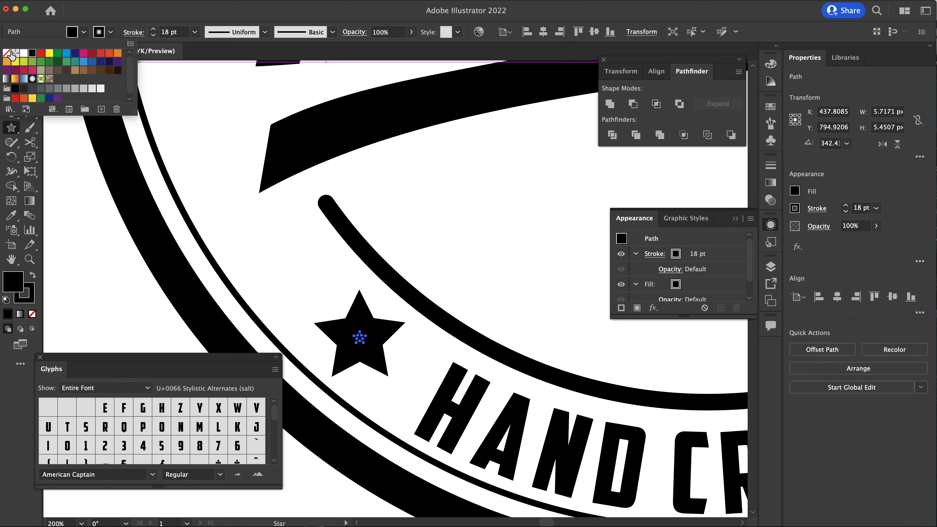
left_click(6, 53)
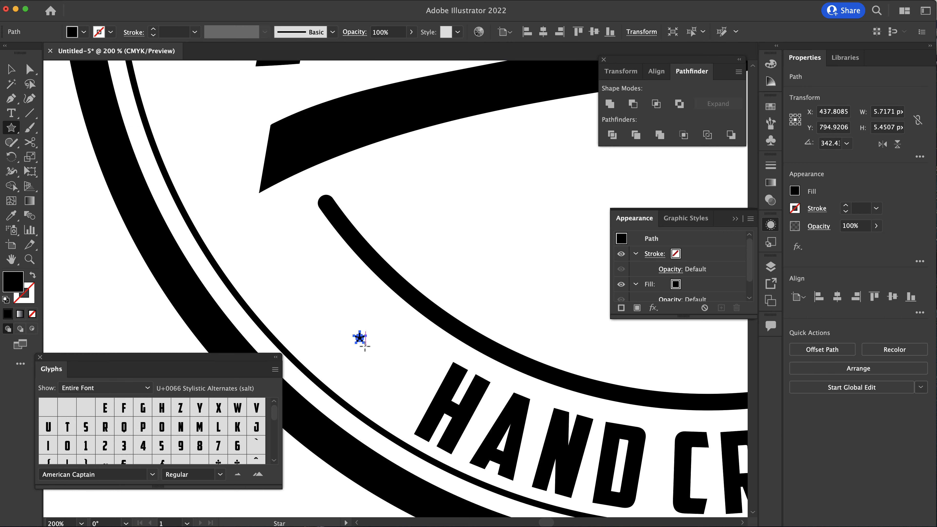
scroll(363, 342, "up", 4)
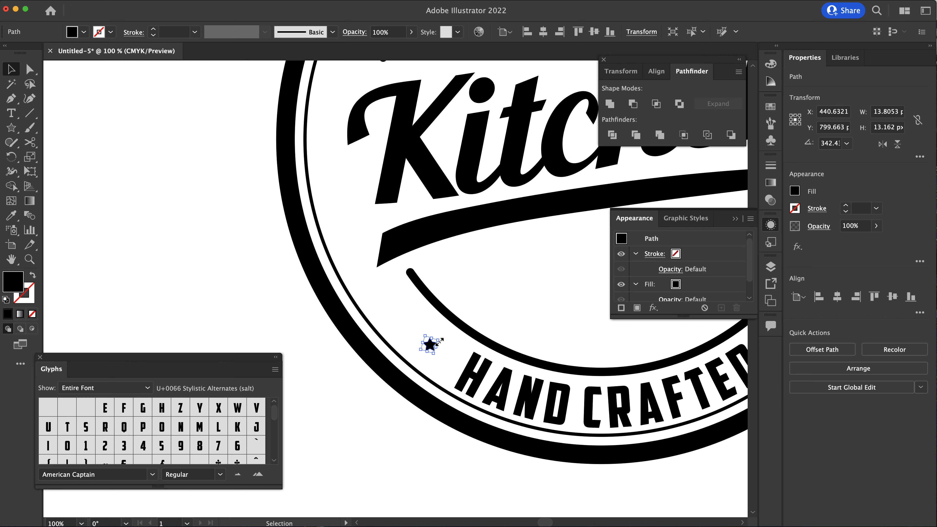
Step: Enlarge the small star before the "HAND CRAFTED" text to about 16.6 px wide
scroll(441, 341, "up", 4)
mouse_move(423, 394)
left_mouse_down()
mouse_move(433, 416)
mouse_move(439, 397)
left_mouse_up()
scroll(399, 300, "down", 4)
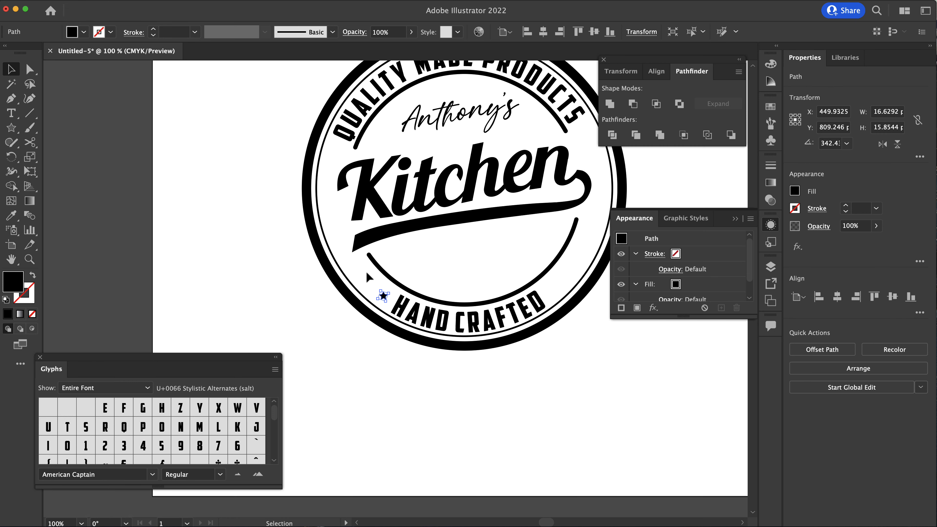
Step: Rotate a copy of the star about 5° around the badge's centre, away from the text, and repeat the transformation for a third star
left_click(15, 158)
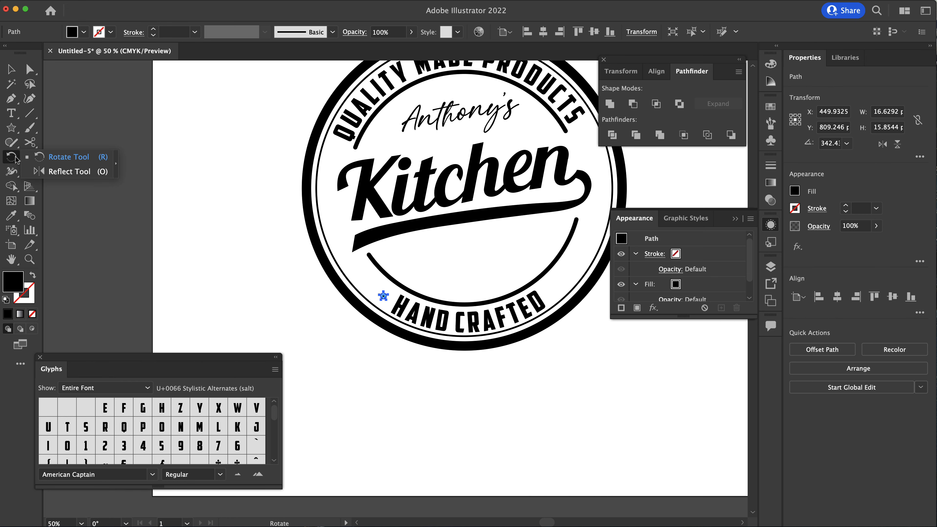
left_click(48, 157)
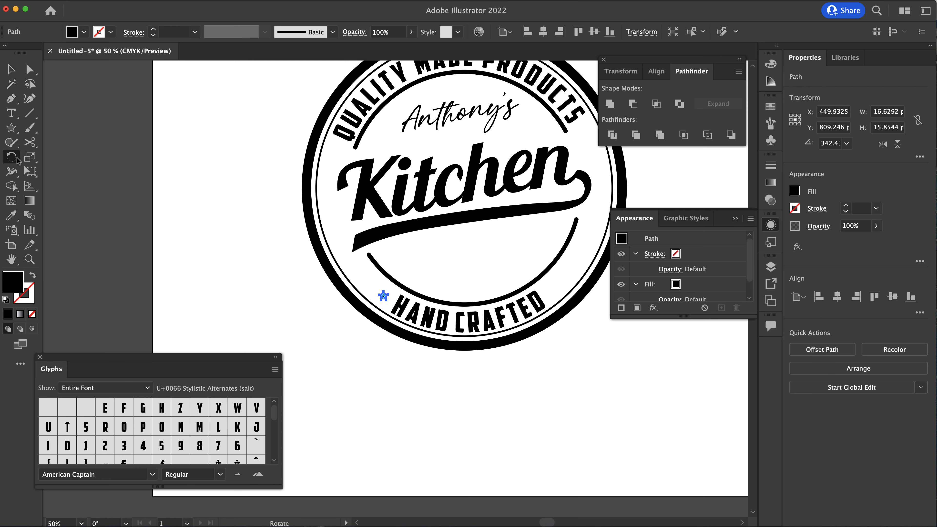
key("v")
key("super+y")
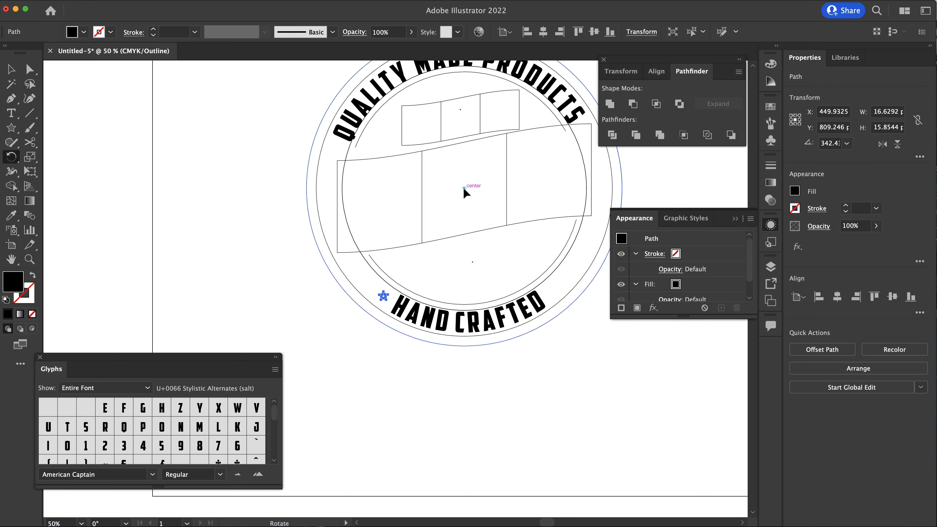
key("super+y")
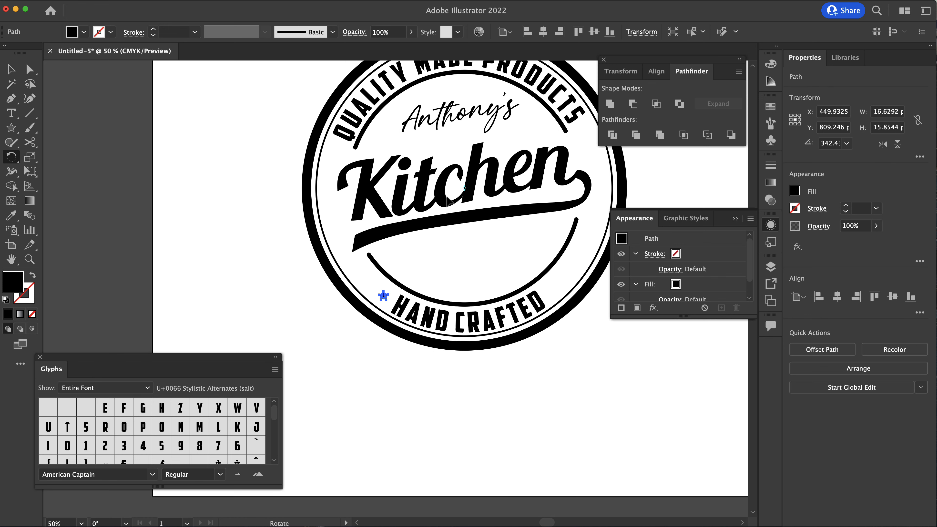
scroll(382, 295, "up", 4)
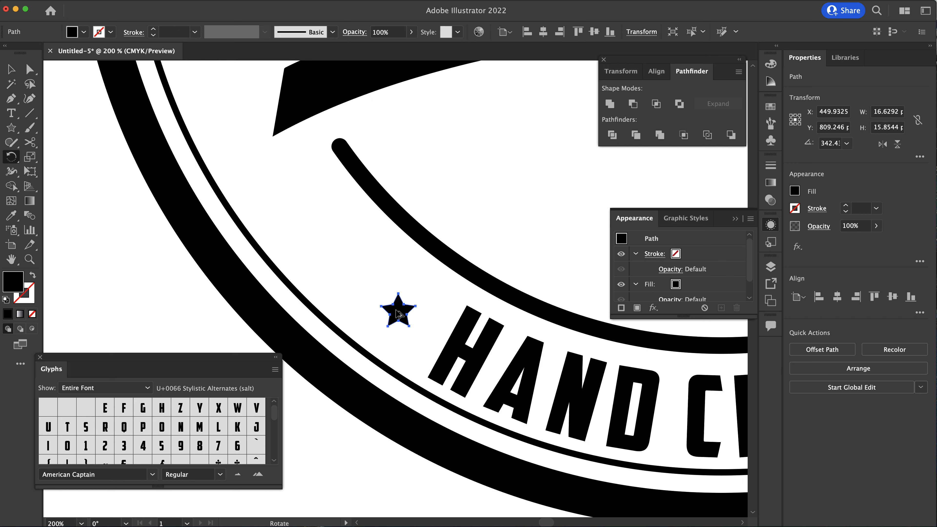
left_click_drag(398, 314, 359, 280)
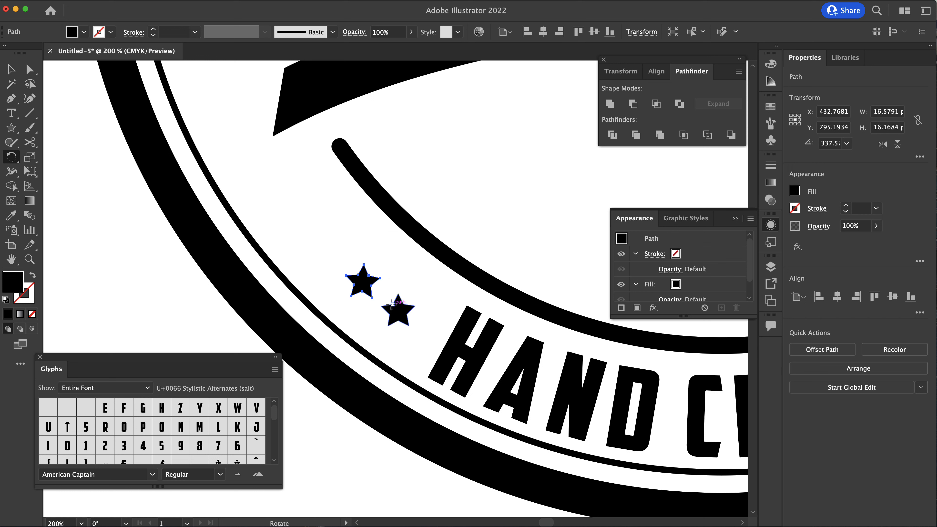
key("super+d")
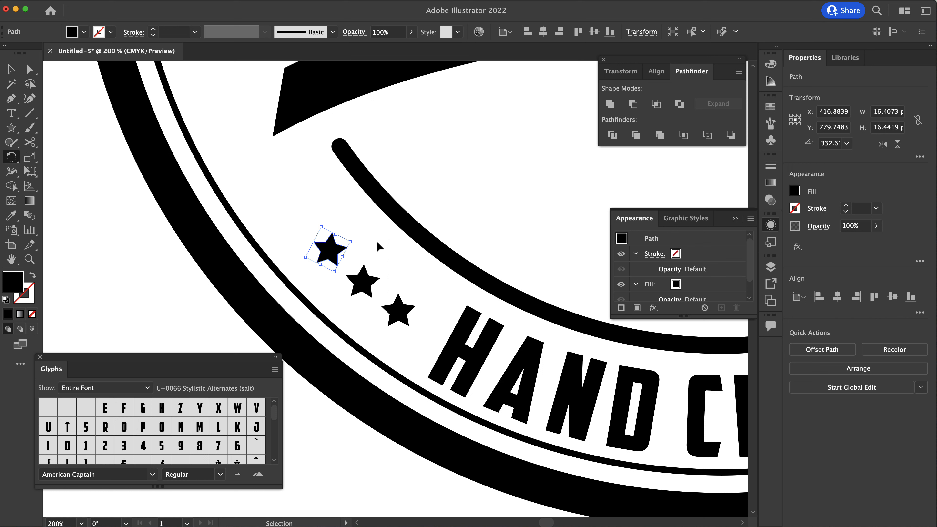
Step: Scale up the middle star slightly and the star nearest the "HAND CRAFTED" text to about 21 px wide, forming a graduated row
key("r")
left_click(11, 69)
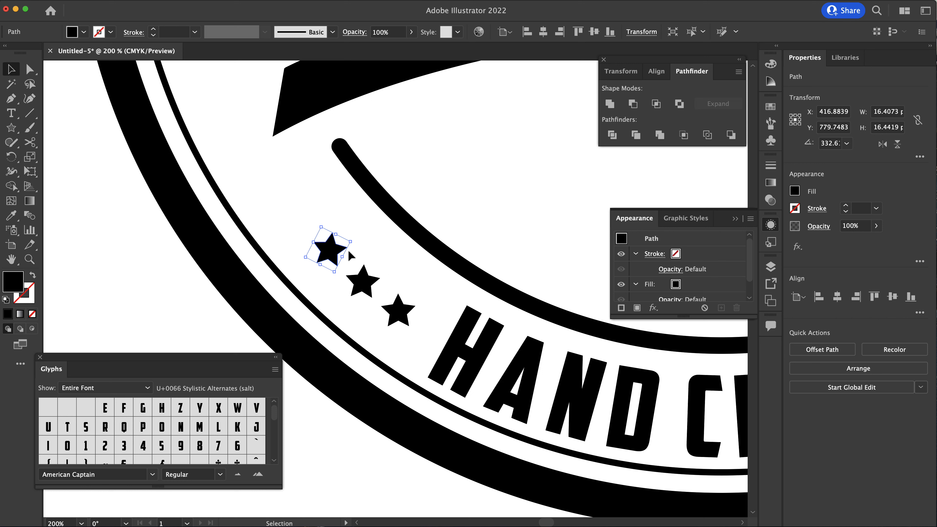
left_click(362, 282)
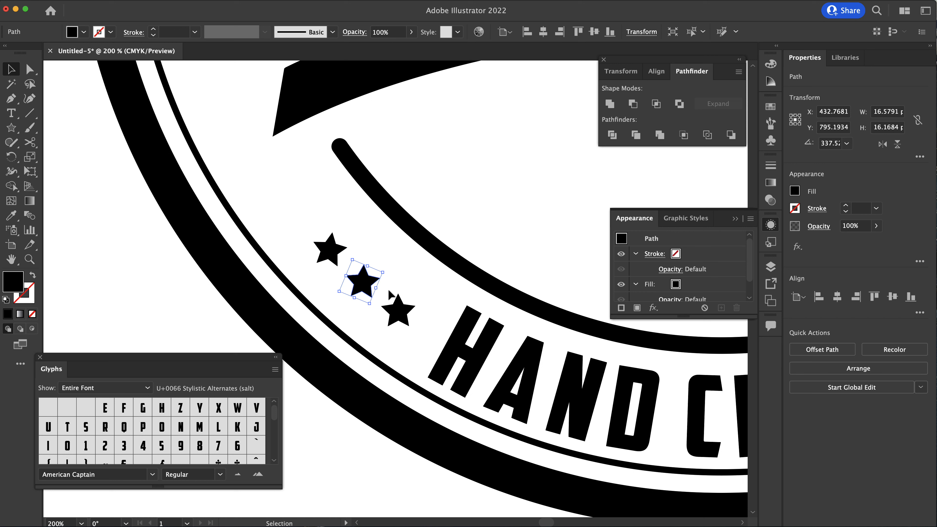
left_click_drag(370, 304, 411, 343)
left_click(397, 313)
scroll(457, 229, "down", 5)
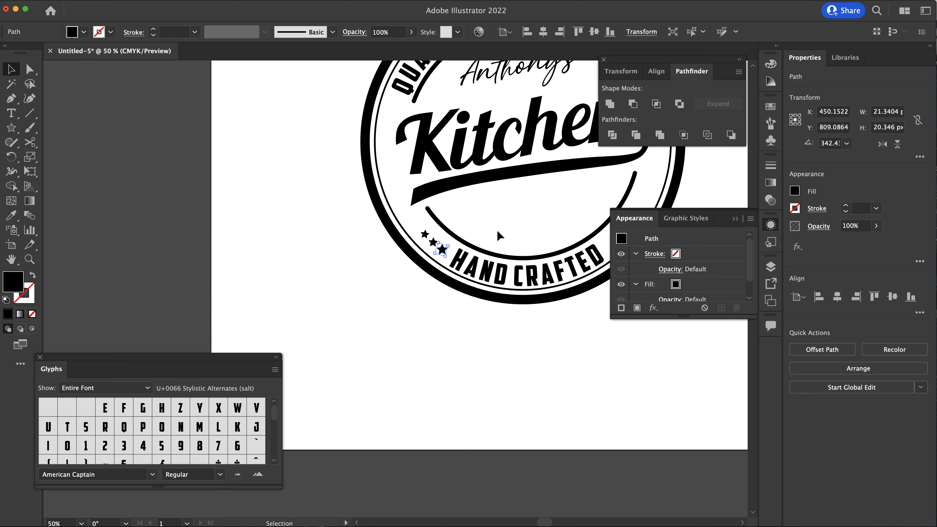
Step: Select all three stars and make a reflected copy of them across the vertical axis
scroll(497, 230, "up", 2)
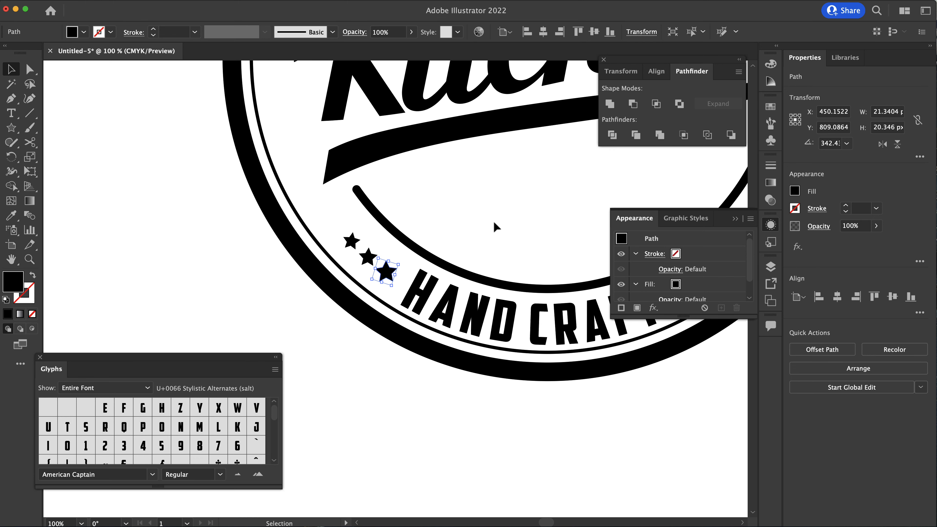
left_click(369, 257, "shift")
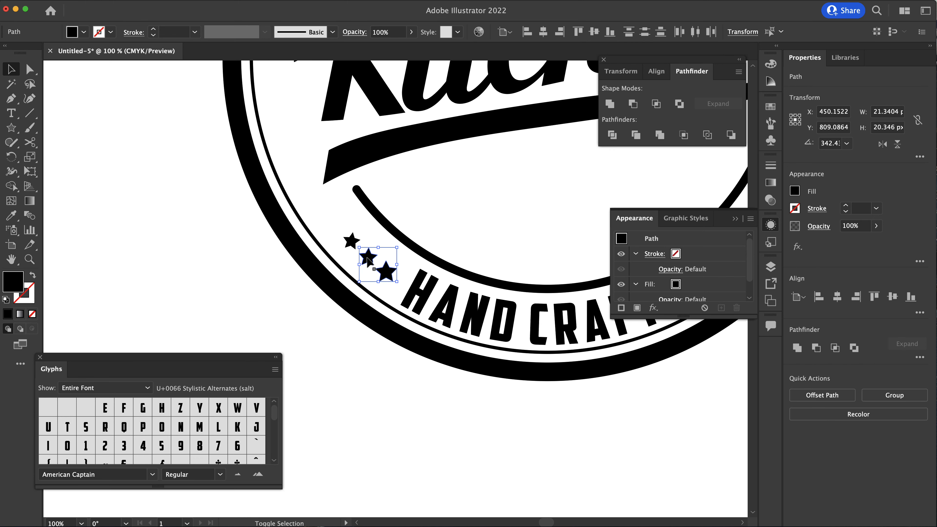
left_click(352, 241, "shift")
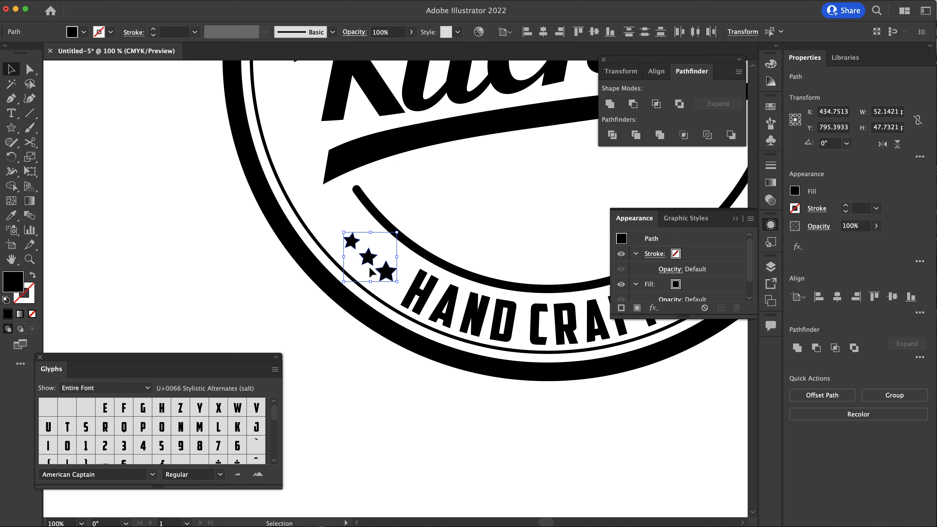
right_click(368, 257)
mouse_move(433, 411)
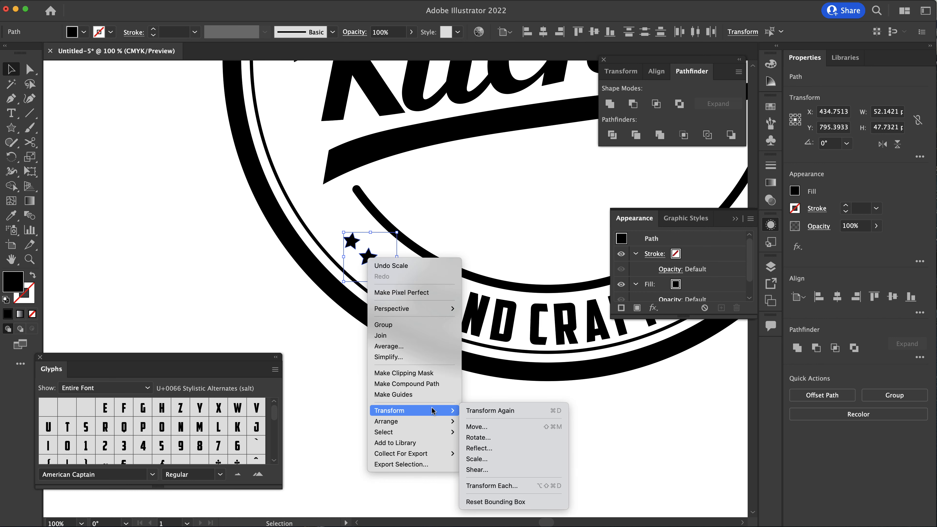
left_click(509, 448)
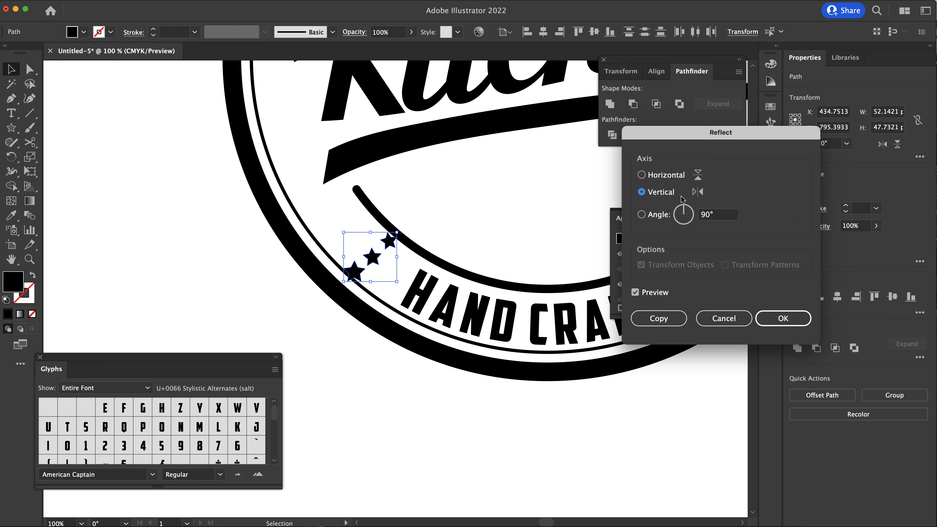
left_click(669, 318)
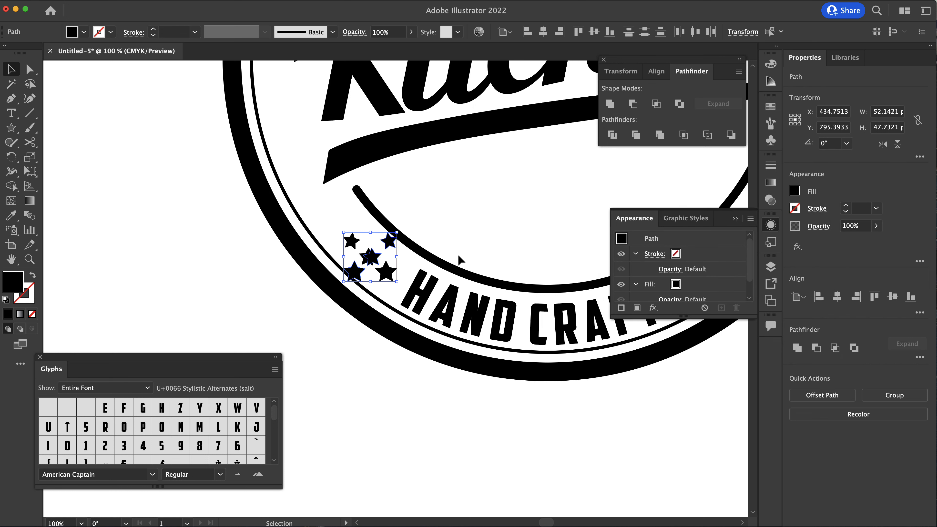
Step: Move the mirrored stars to the opposite end of the "HAND CRAFTED" text, level with the original stars
key("space")
left_click_drag(586, 404, 369, 357)
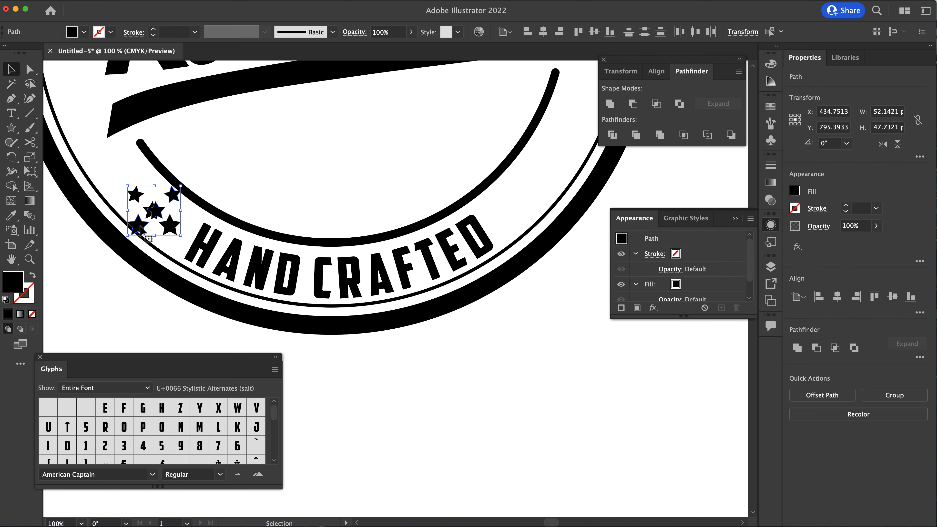
left_click_drag(143, 226, 502, 229)
Step: Set the font size of the whole "HAND CRAFTED" text to 52 pt
left_click(428, 261)
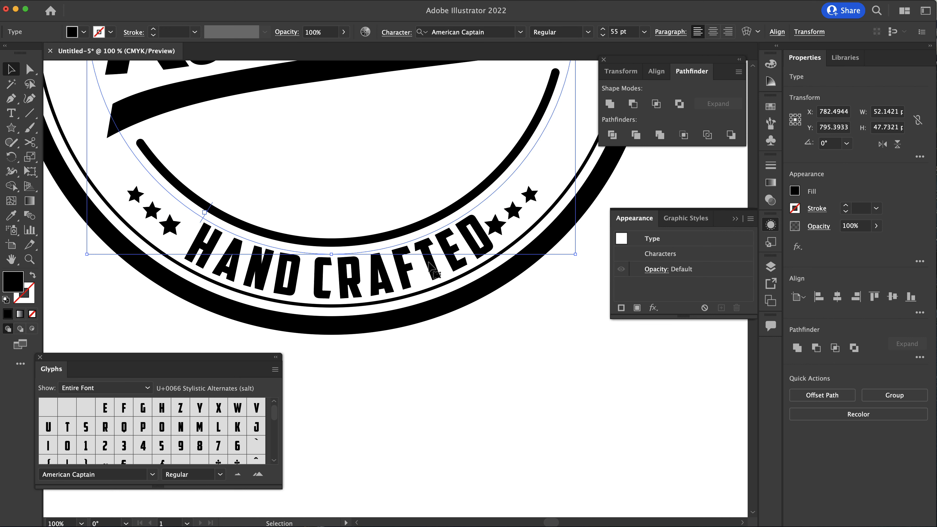
double_click(427, 259)
double_click(425, 268)
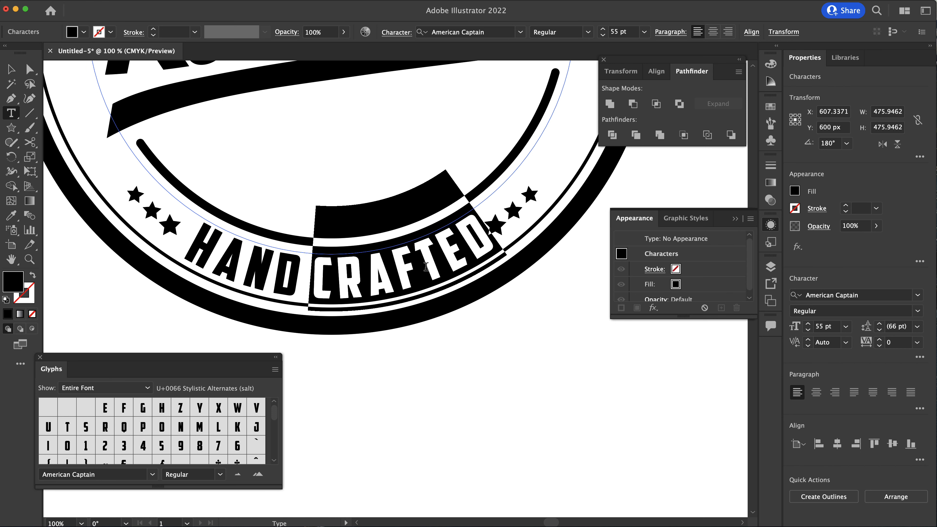
key("super+a")
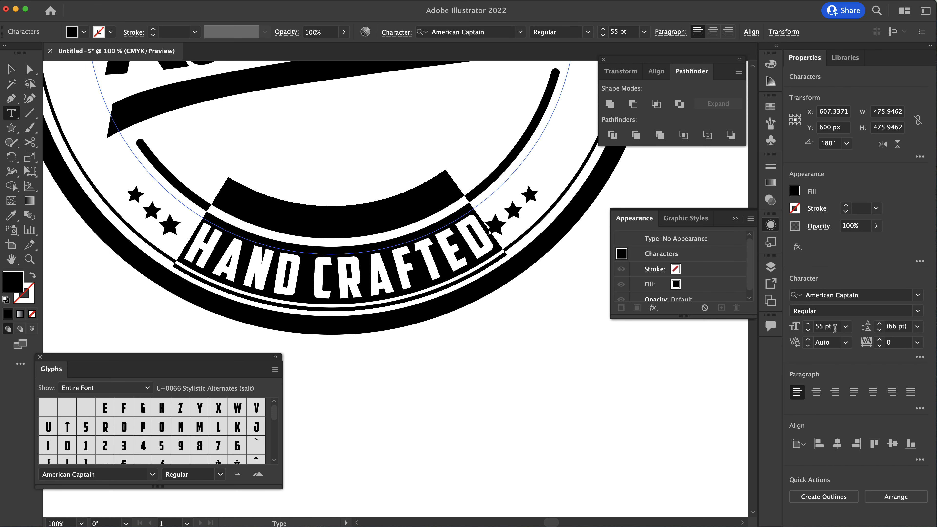
left_click(836, 327)
type("52")
key("Return")
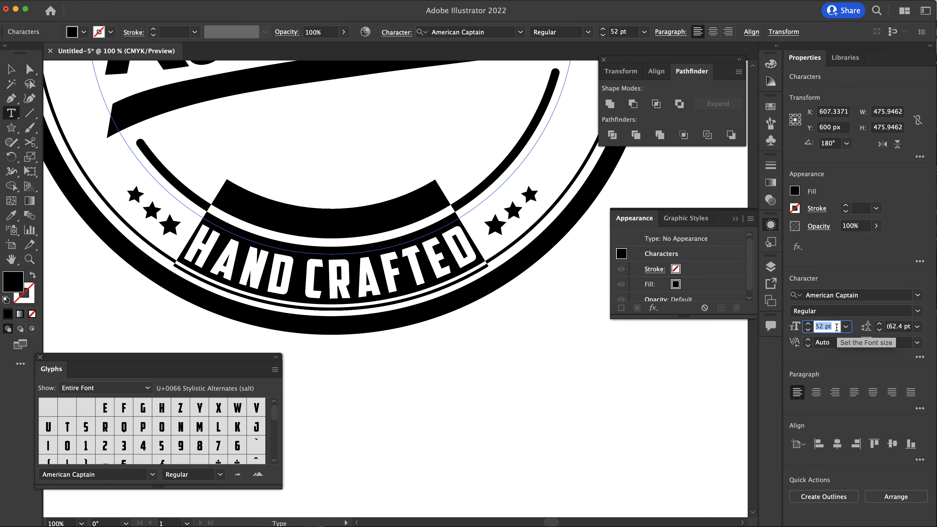
Step: Set the tracking of the "HAND CRAFTED" text to 12 and deselect it
left_click(900, 342)
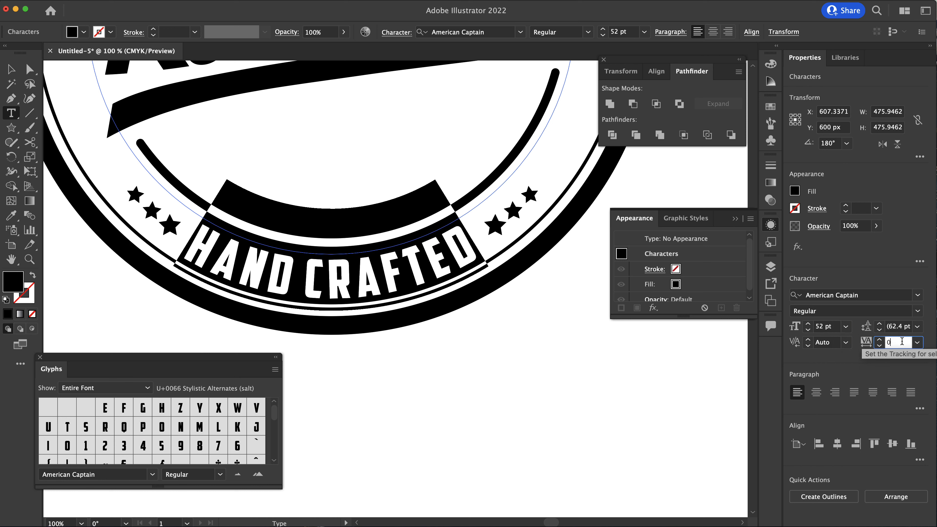
key("Up")
key("Up")
key("Up")
key("Up")
key("Up")
key("Up")
key("Up")
key("Up")
key("Up")
key("Up")
key("Up")
key("Up")
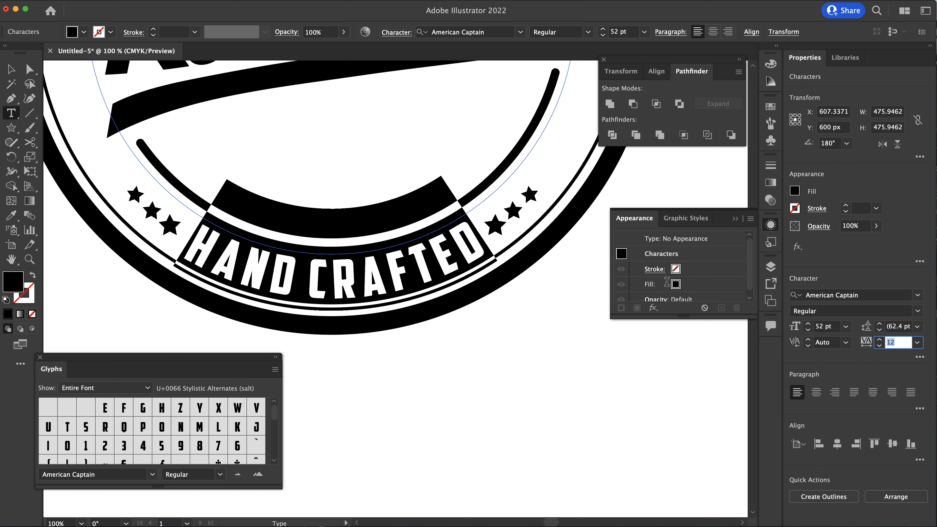
left_click(10, 69)
left_click(515, 371)
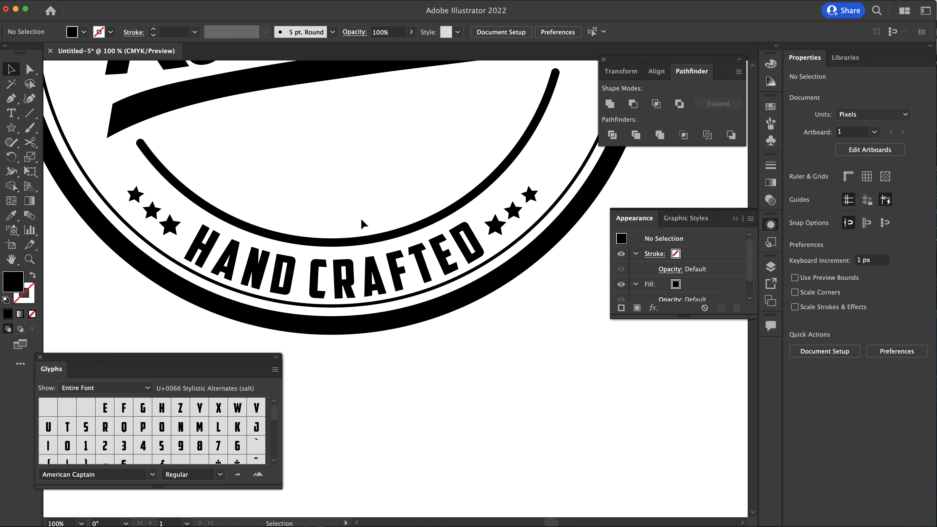
Step: Add the text "ESTABLISHED" below the "Kitchen" swoosh and position it centrally inside the broken circle
scroll(365, 210, "up", 3)
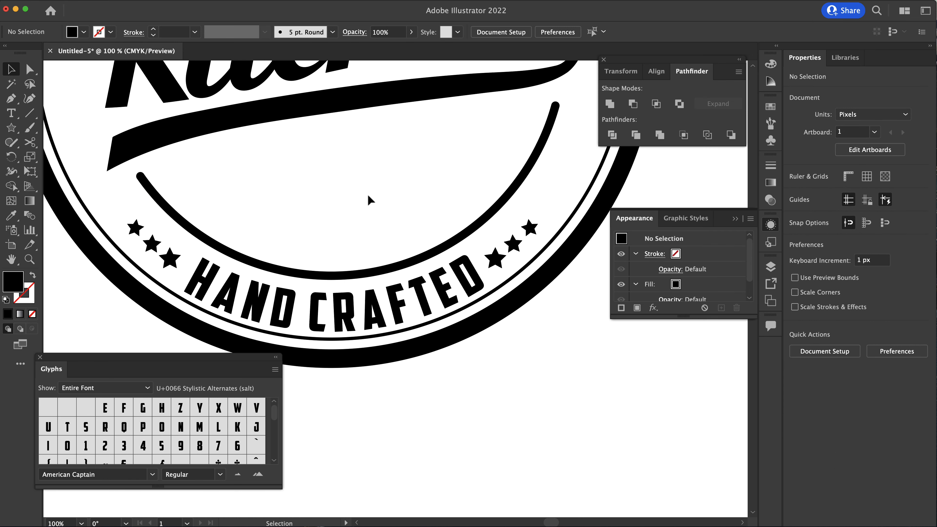
scroll(317, 186, "left", 2)
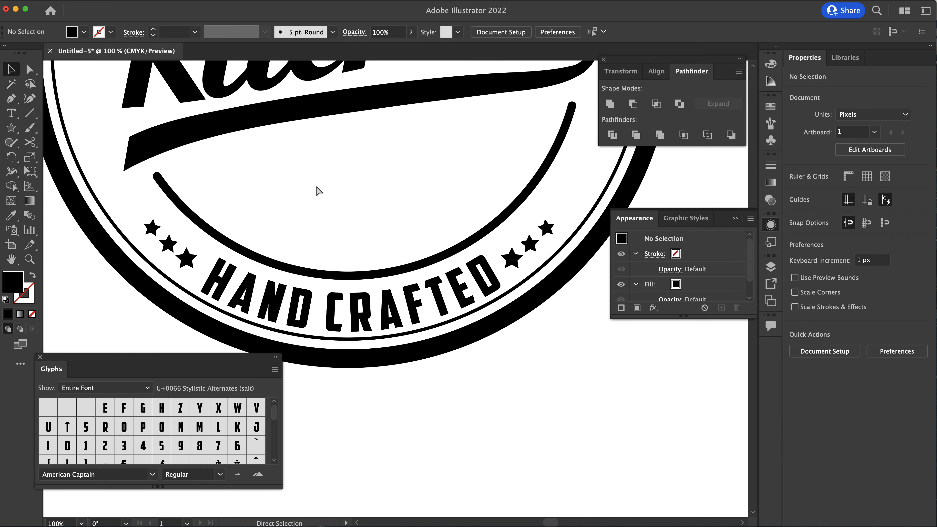
scroll(324, 189, "down", 2)
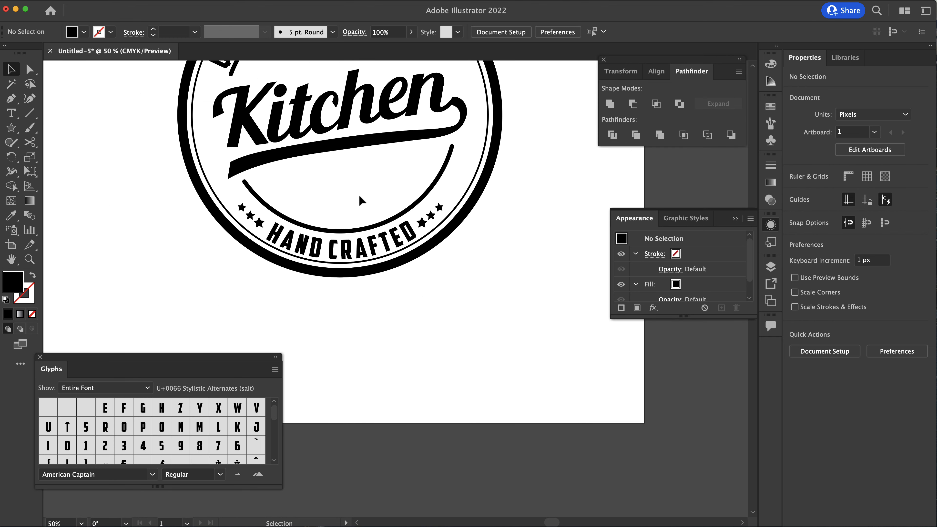
scroll(358, 200, "up", 2)
scroll(358, 202, "up", 6)
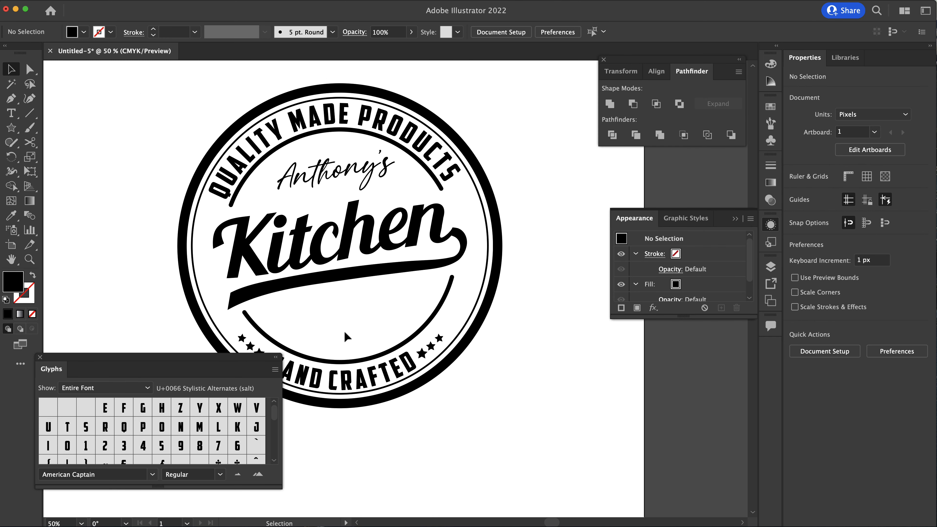
key("t")
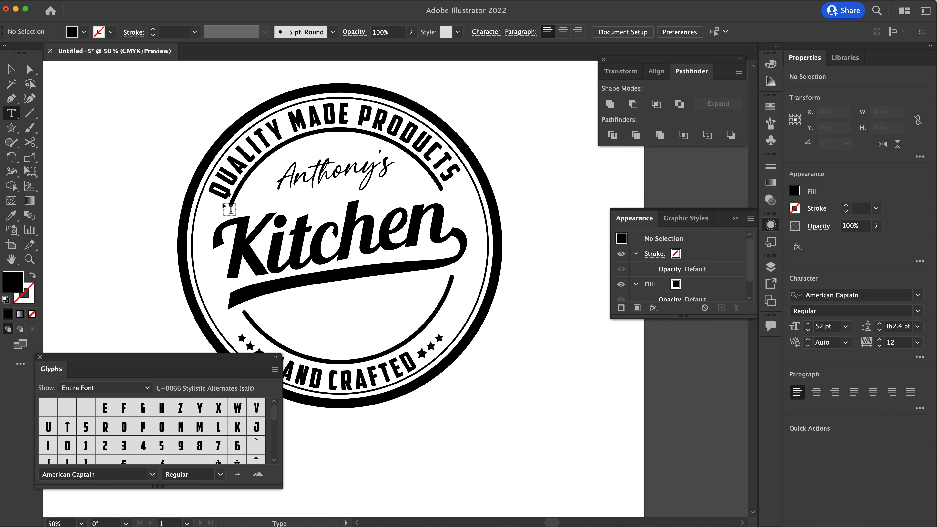
left_click(331, 326)
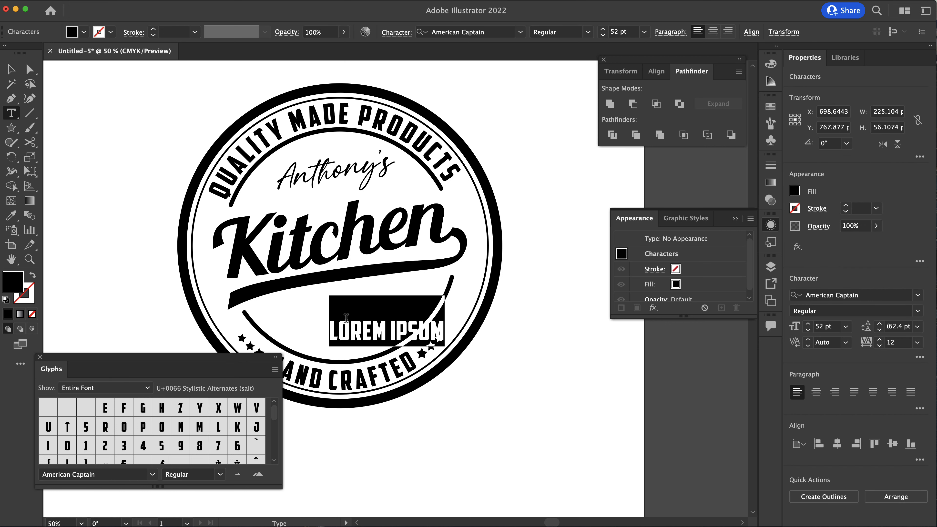
type("ESTABL")
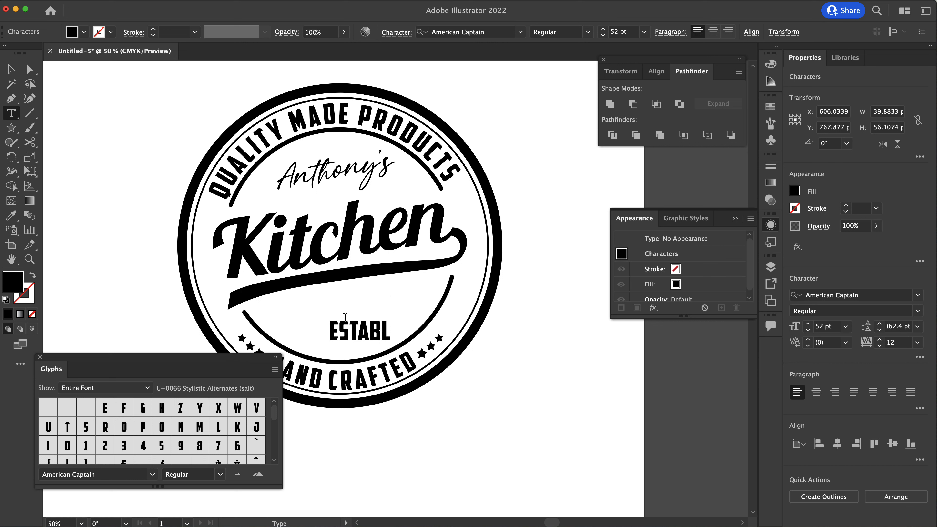
type("ISHED")
left_click(11, 69)
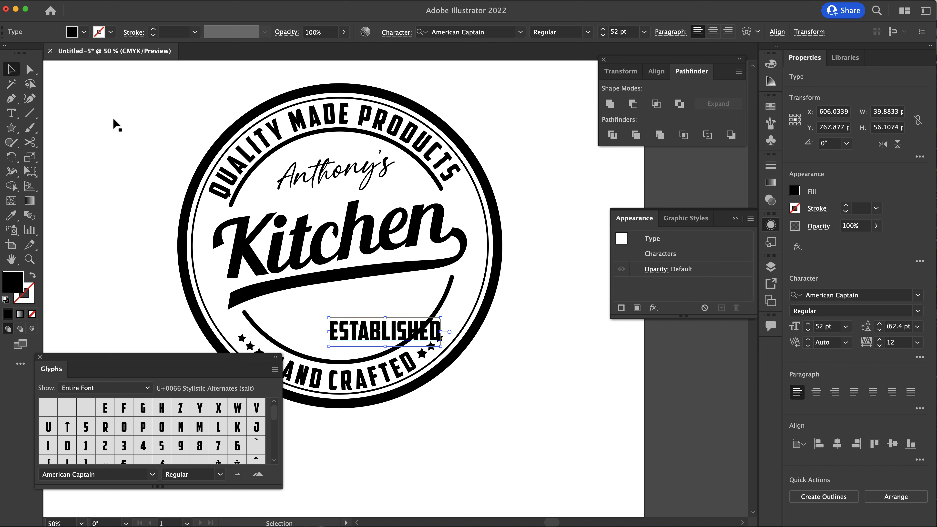
left_click_drag(352, 329, 314, 313)
Step: Add the text "2022" and position it centred directly beneath "ESTABLISHED" inside the broken circle
key("t")
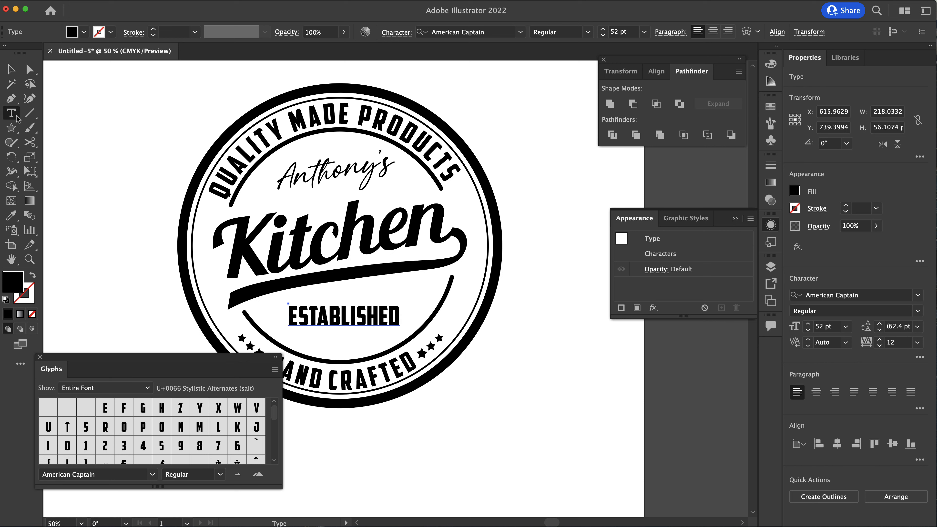
left_click(336, 347)
type("2")
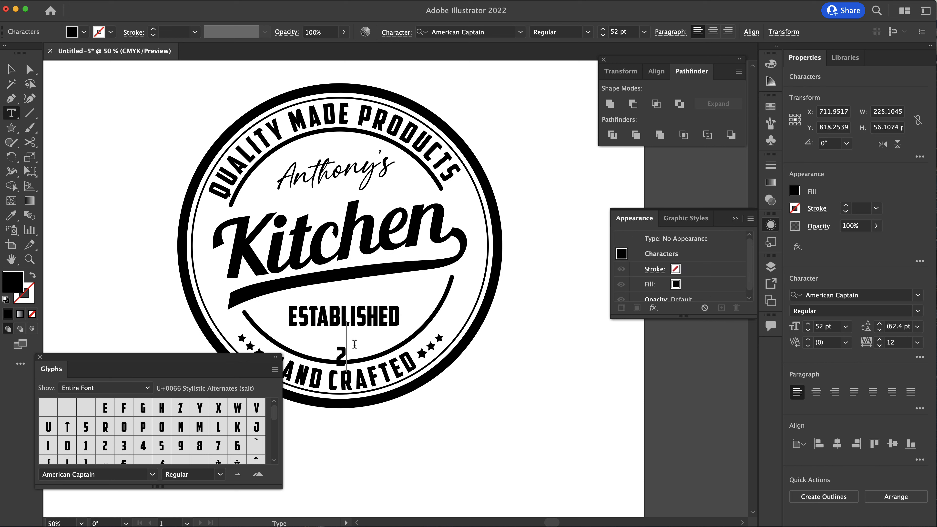
type("022")
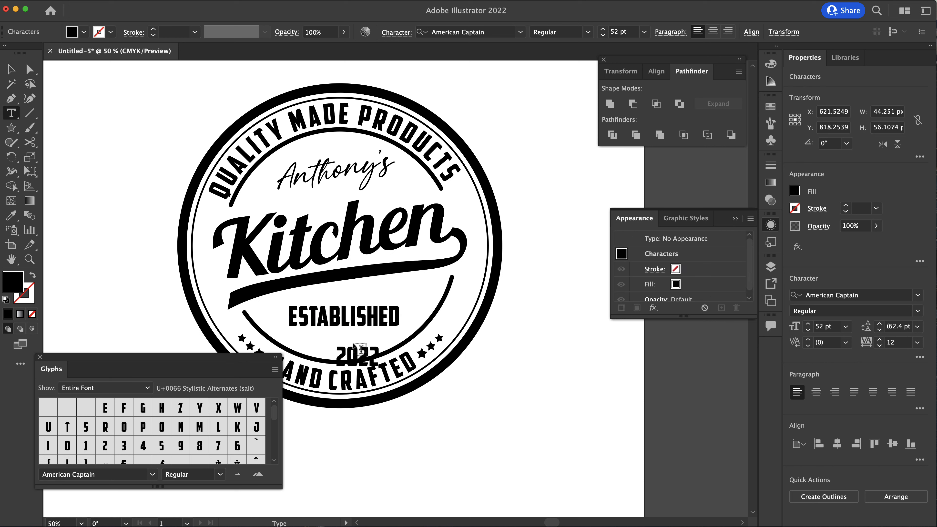
left_click(11, 69)
left_click_drag(356, 354, 340, 339)
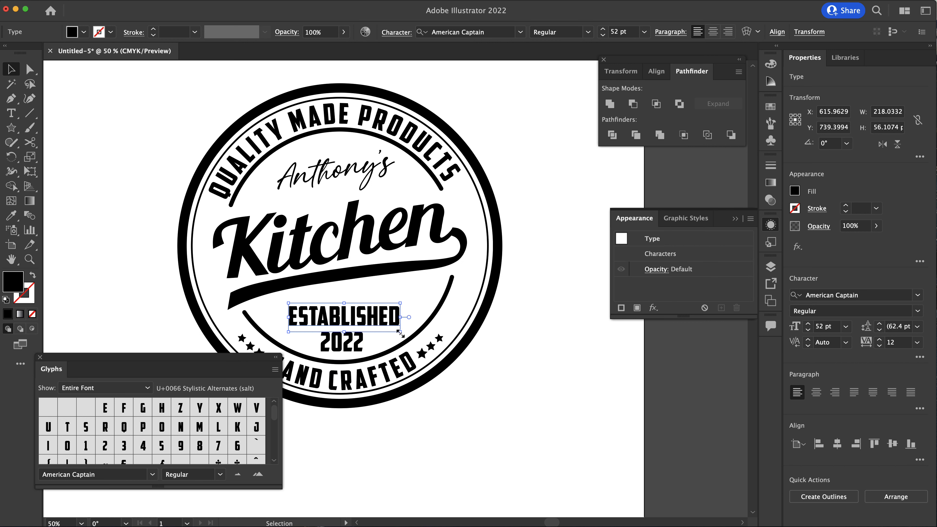
Step: Scale "ESTABLISHED" down to about 19.5 pt to match the width of "2022" and nudge both lines into place
left_click_drag(400, 332, 364, 327)
left_click(11, 84)
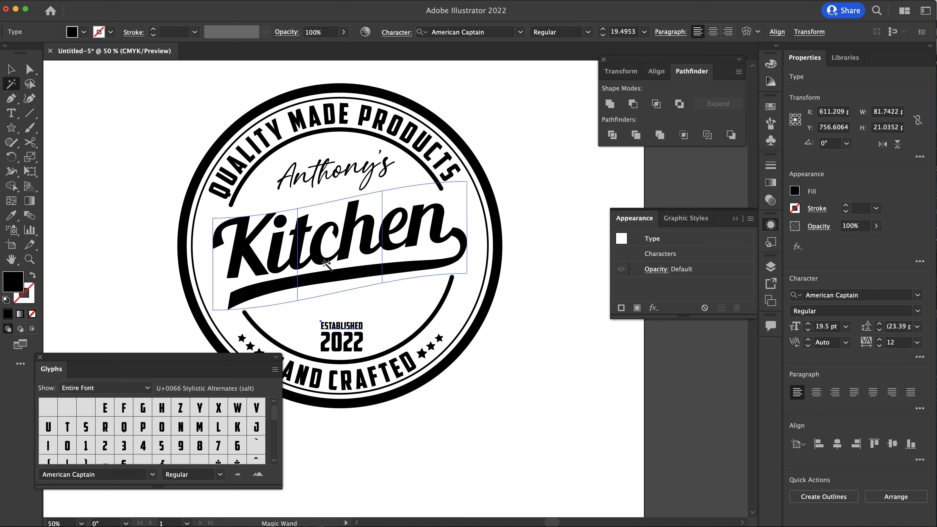
key("v")
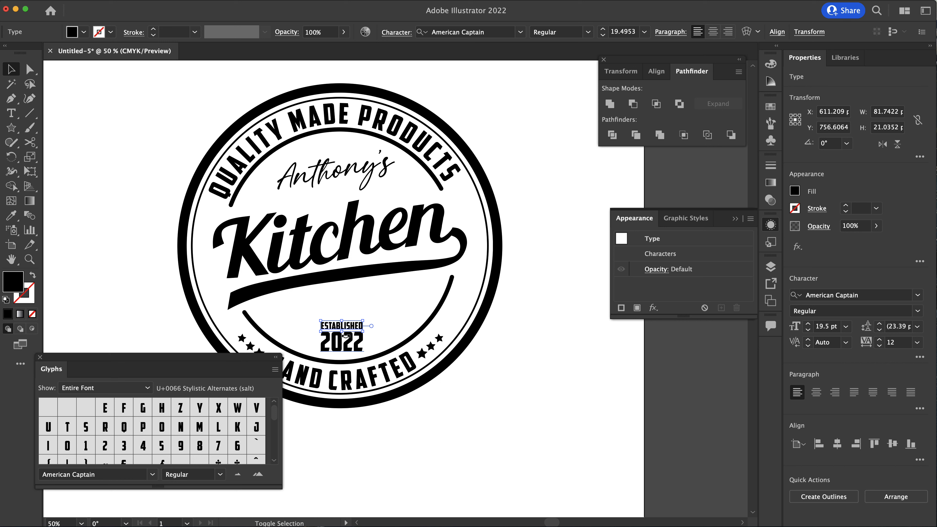
left_click(350, 344, "shift")
left_click_drag(349, 344, 353, 342)
left_click(338, 305)
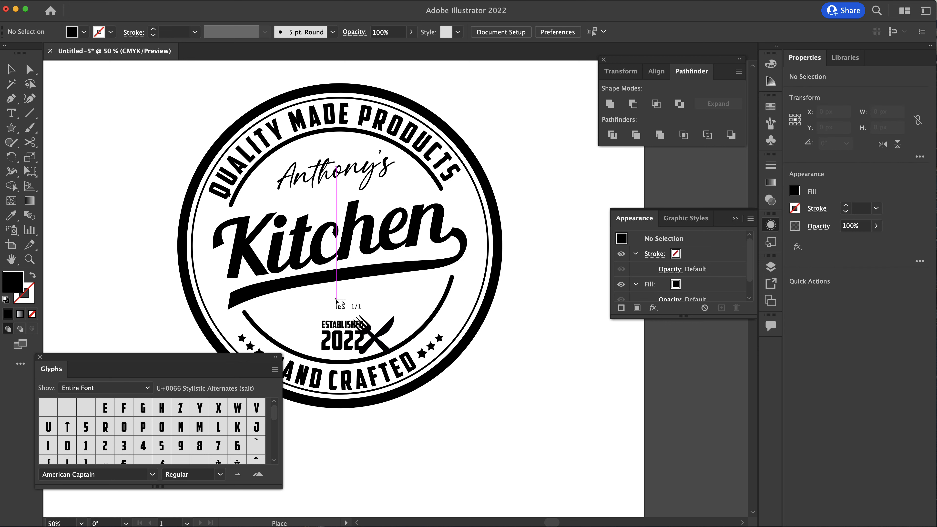
Step: Place the crossed fork and knife icon at a small size, centred between the "Kitchen" swoosh and "ESTABLISHED"
mouse_move(336, 299)
left_mouse_down()
mouse_move(359, 318)
mouse_move(334, 305)
left_mouse_up()
left_click_drag(346, 307, 339, 306)
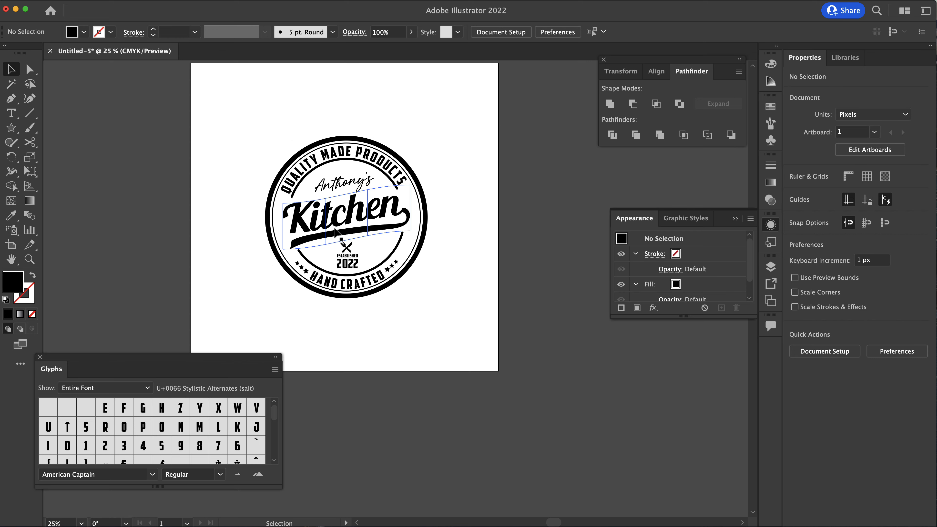
scroll(329, 163, "up", 2)
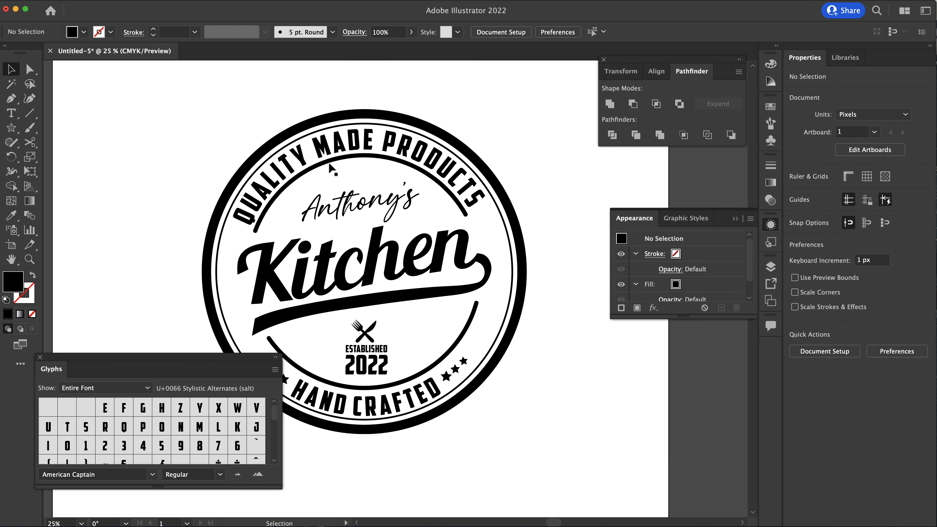
scroll(277, 148, "down", 2)
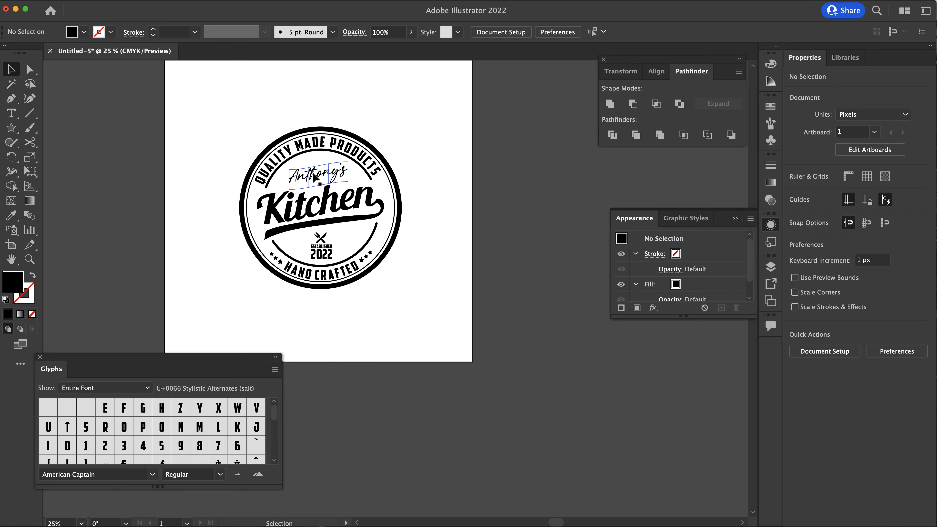
left_click_drag(312, 173, 316, 175)
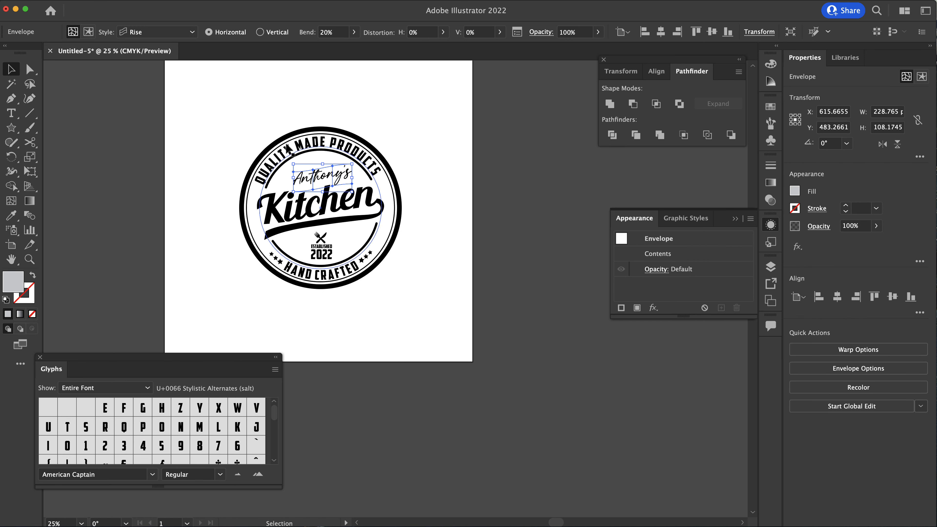
key("super+z")
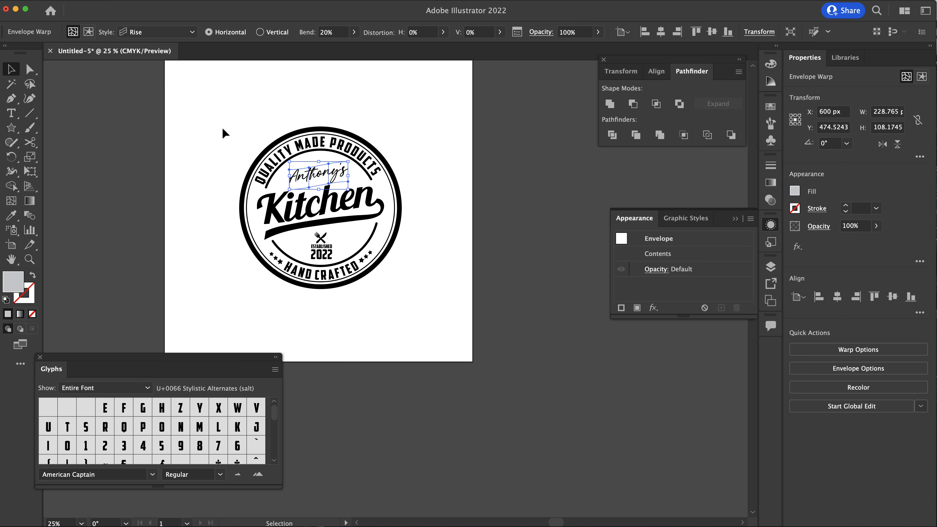
Step: Select the entire badge artwork and expand its objects, fills and strokes
left_click_drag(212, 106, 430, 307)
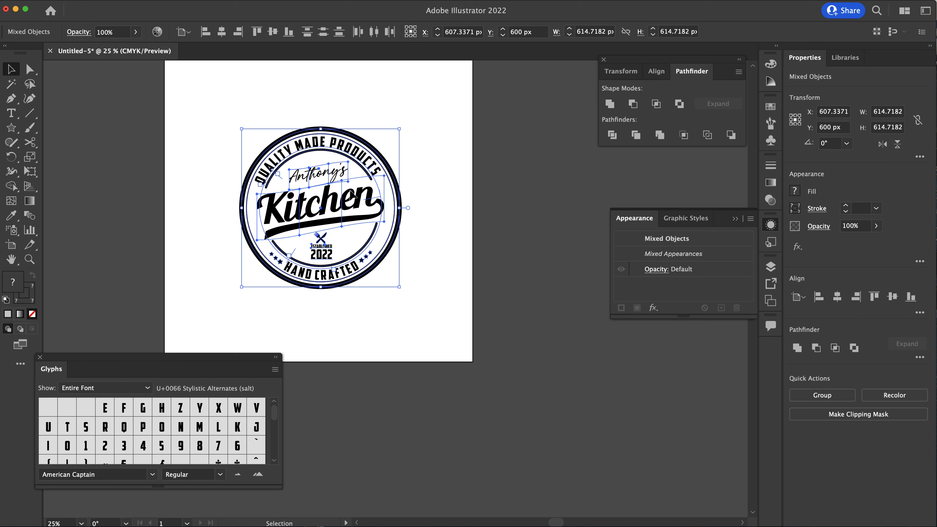
left_click(115, 1)
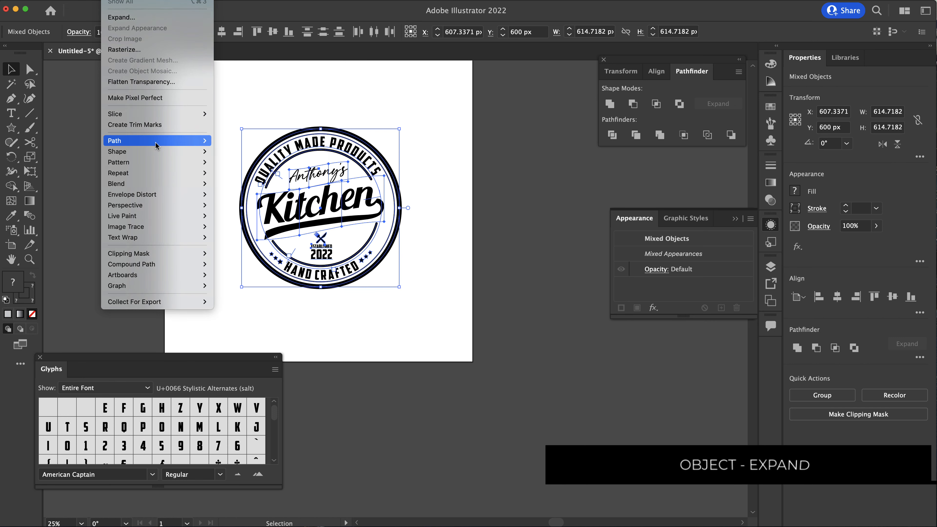
mouse_move(158, 154)
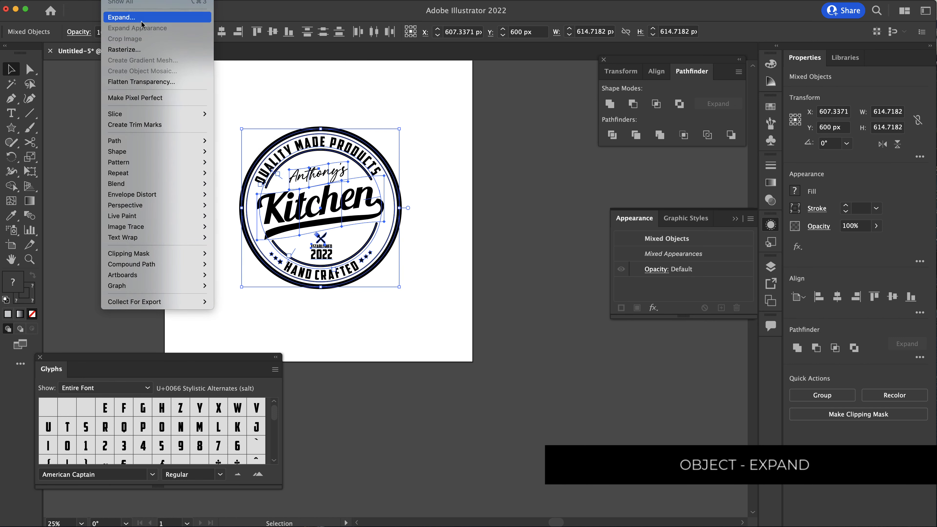
left_click(122, 17)
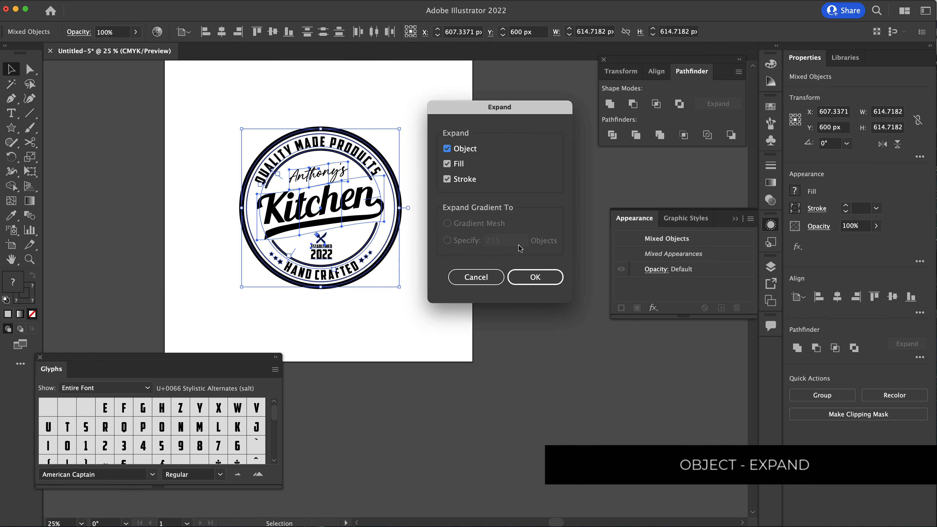
left_click(535, 276)
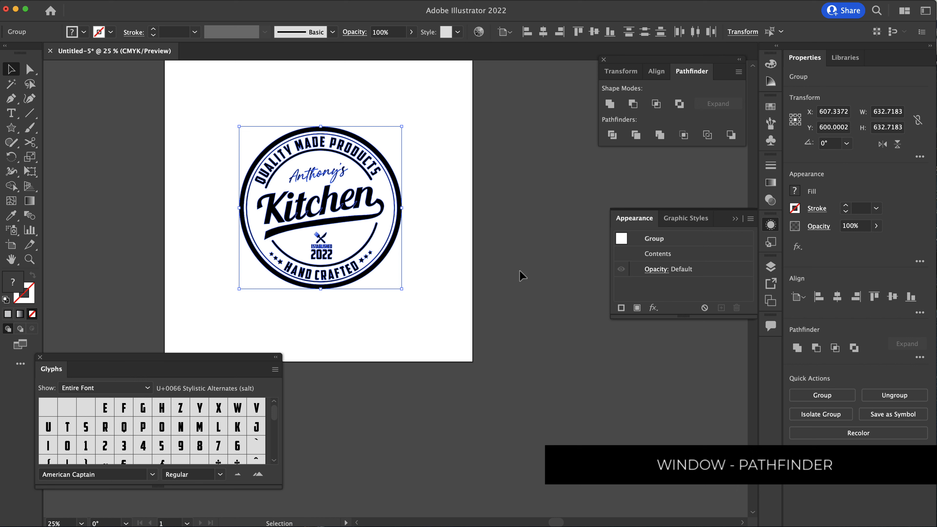
Step: Merge the expanded badge artwork with the Pathfinder Unite operation
left_click_drag(659, 63, 556, 117)
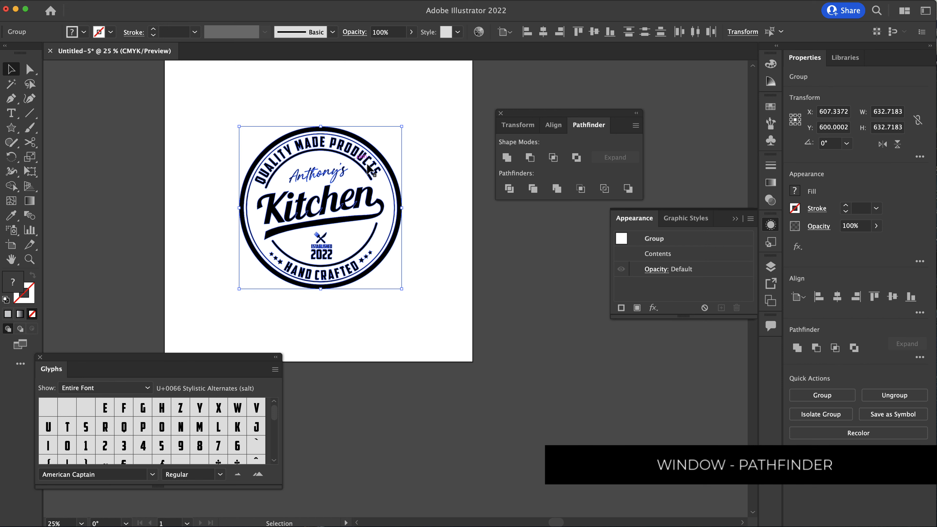
left_click(246, 1)
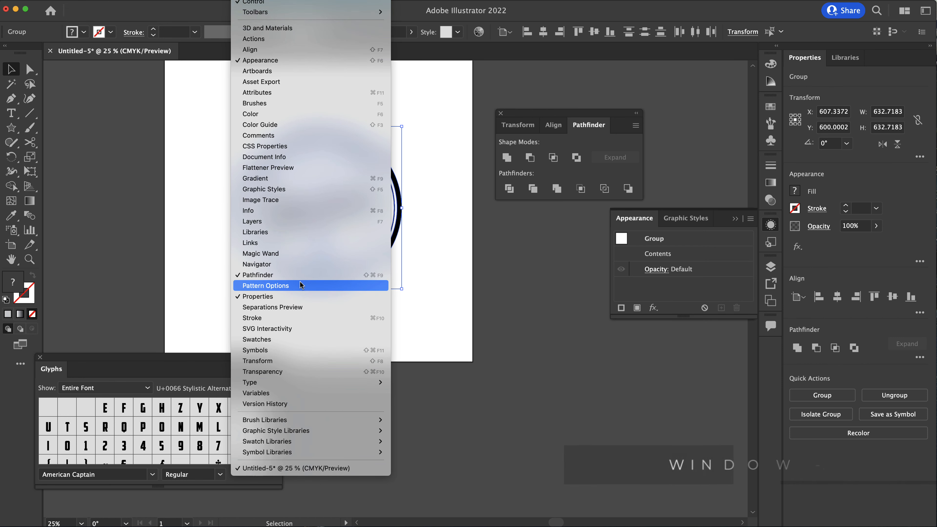
left_click(549, 118)
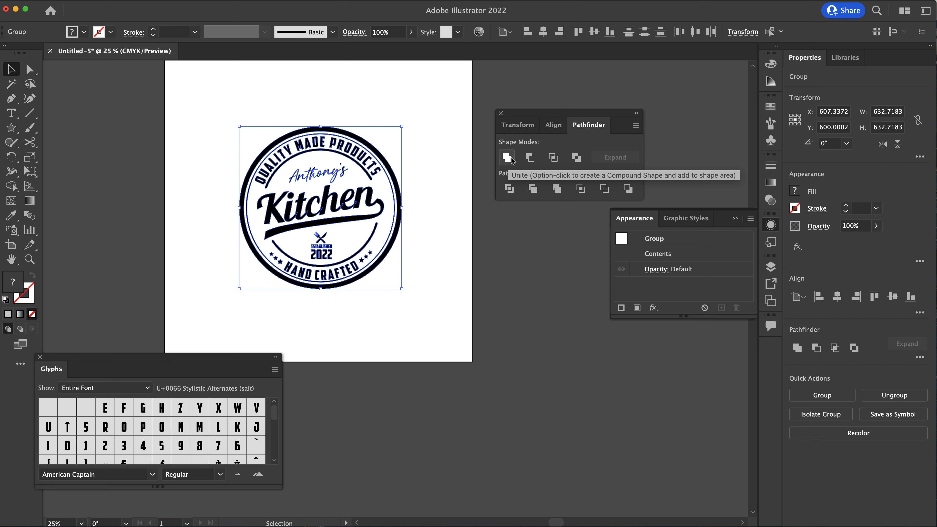
left_click(508, 158)
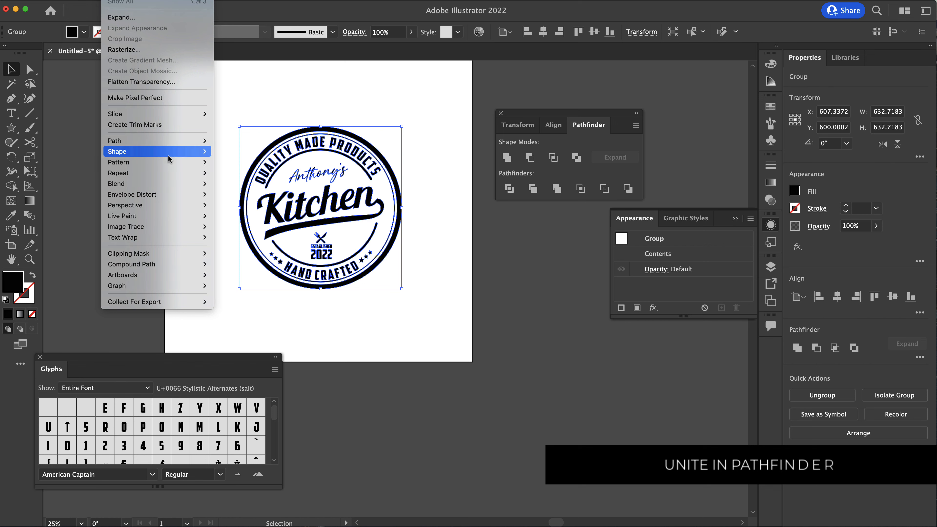
Step: Make the united badge a compound path, check that it selects as one object, and deselect it
mouse_move(173, 265)
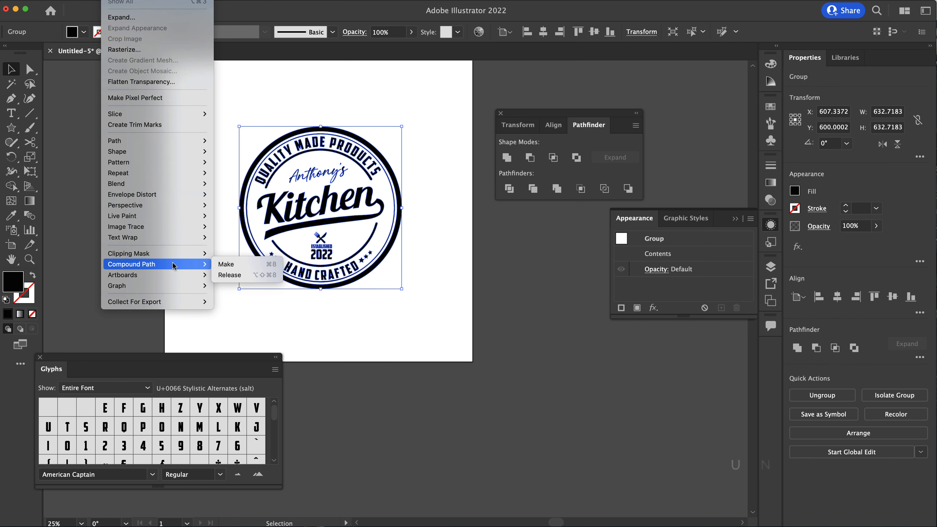
left_click(231, 265)
left_click(422, 141)
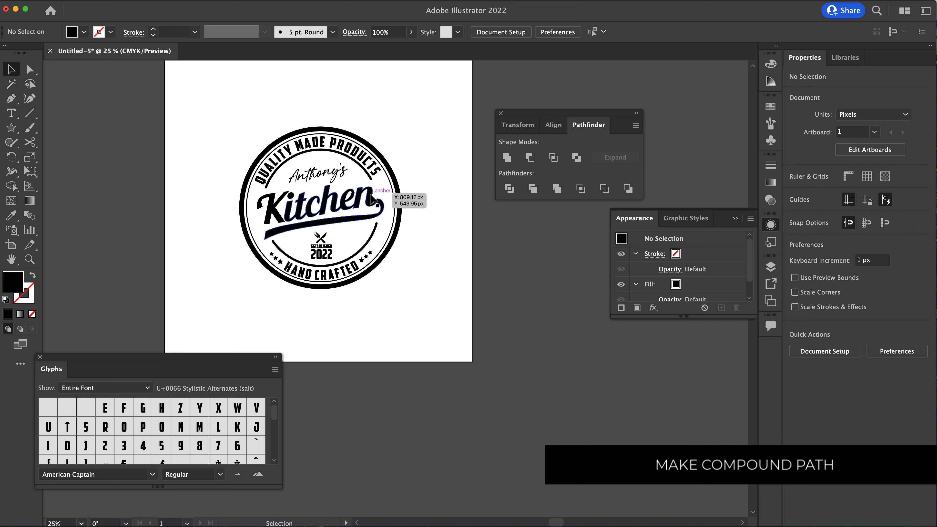
left_click(369, 194)
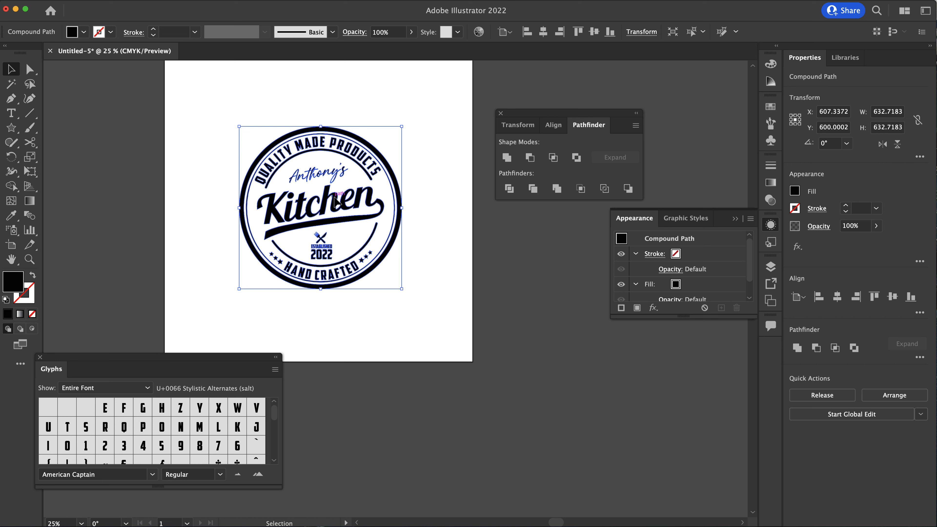
left_click(423, 112)
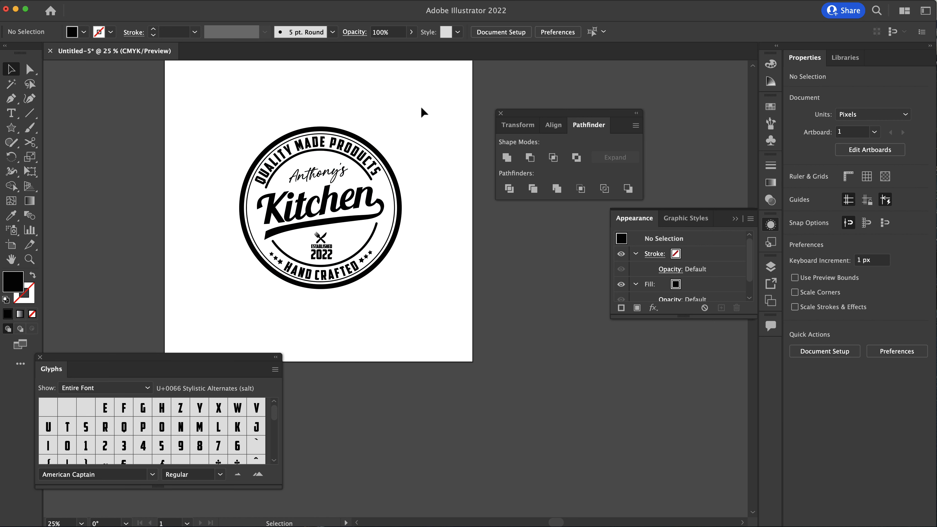